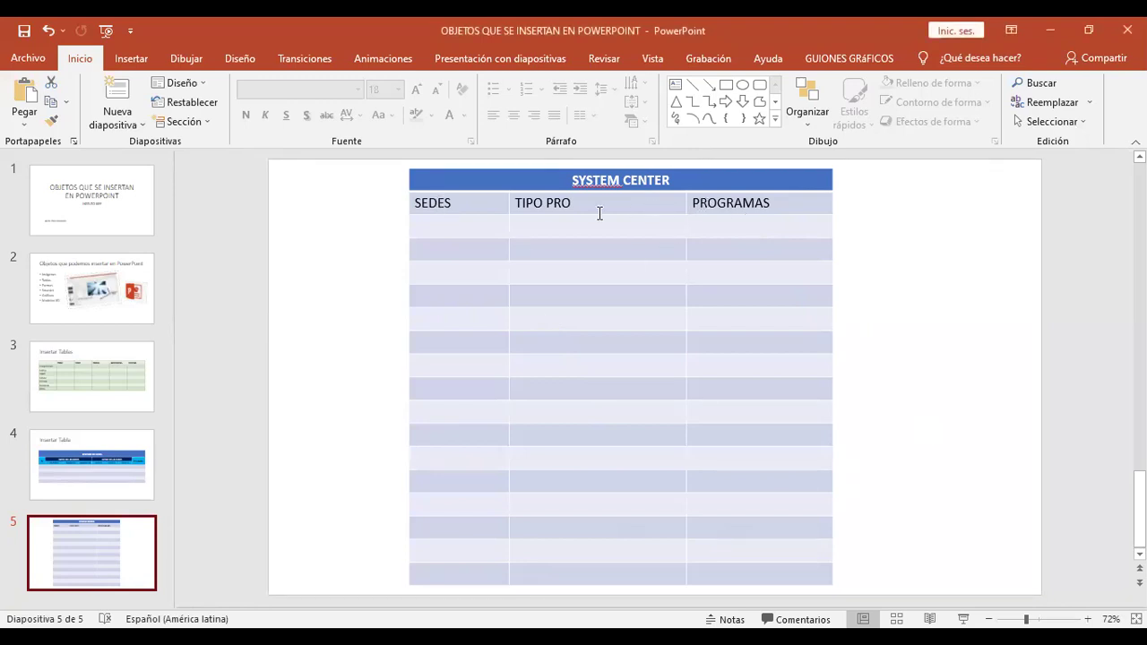
- Centre the SEDES, TIPO PRO and PROGRAMAS headings in the table's header row
left_click_drag(440, 202, 715, 203)
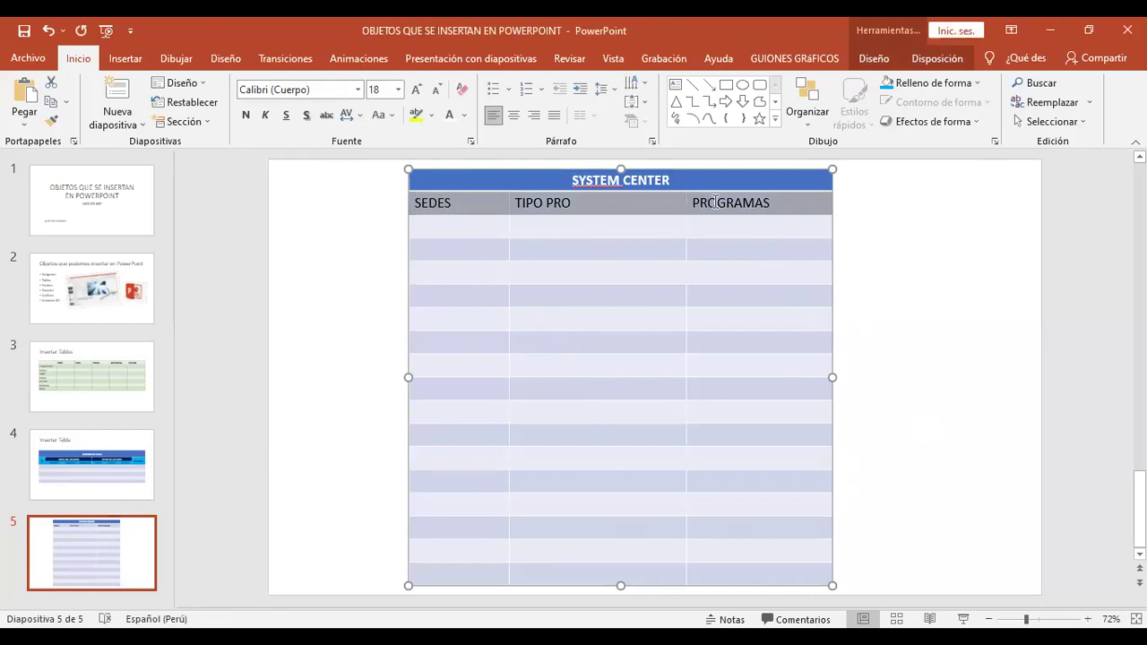
left_click(517, 118)
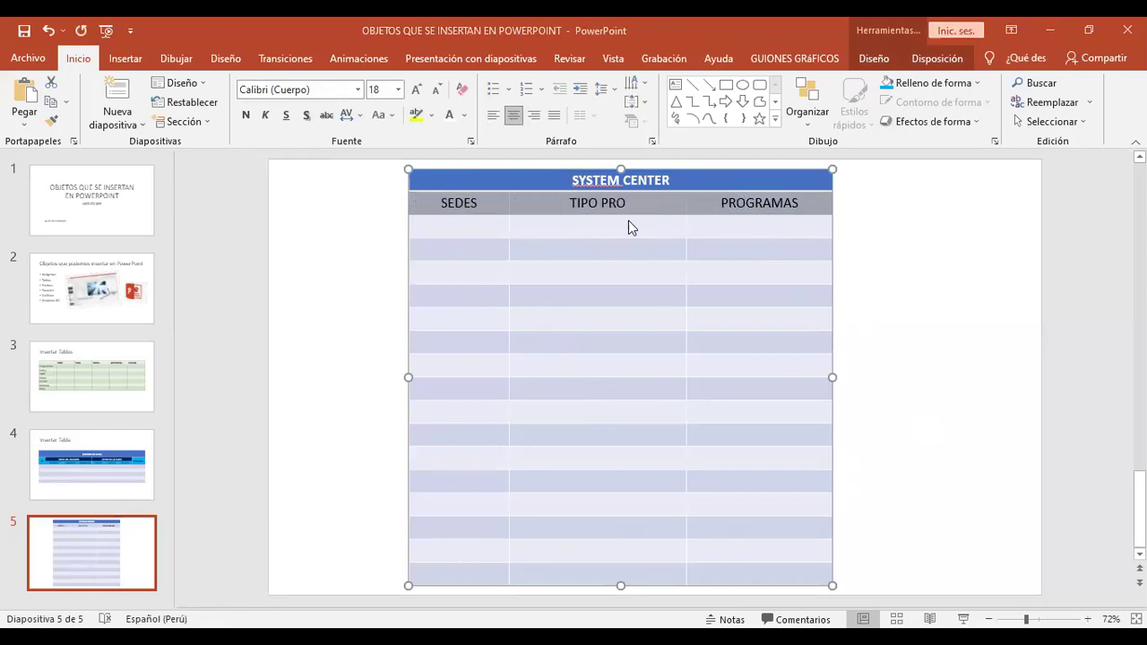
left_click(467, 228)
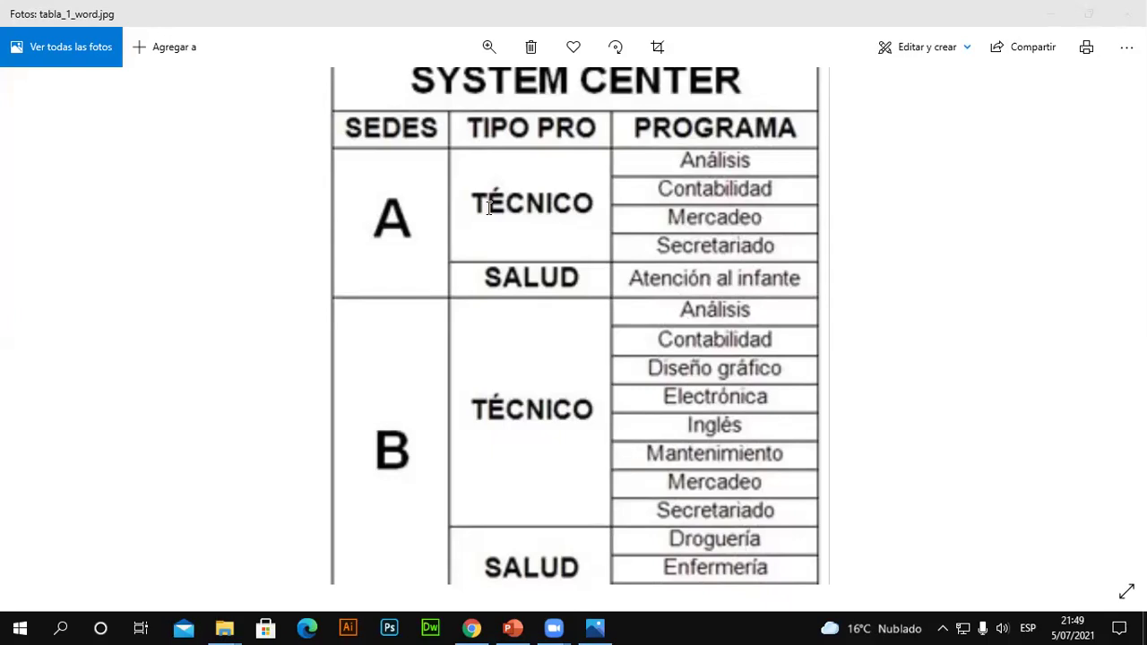
- Select the top SEDES column cells, checking them against the reference picture
key("alt+Tab")
left_click_drag(486, 220, 492, 303)
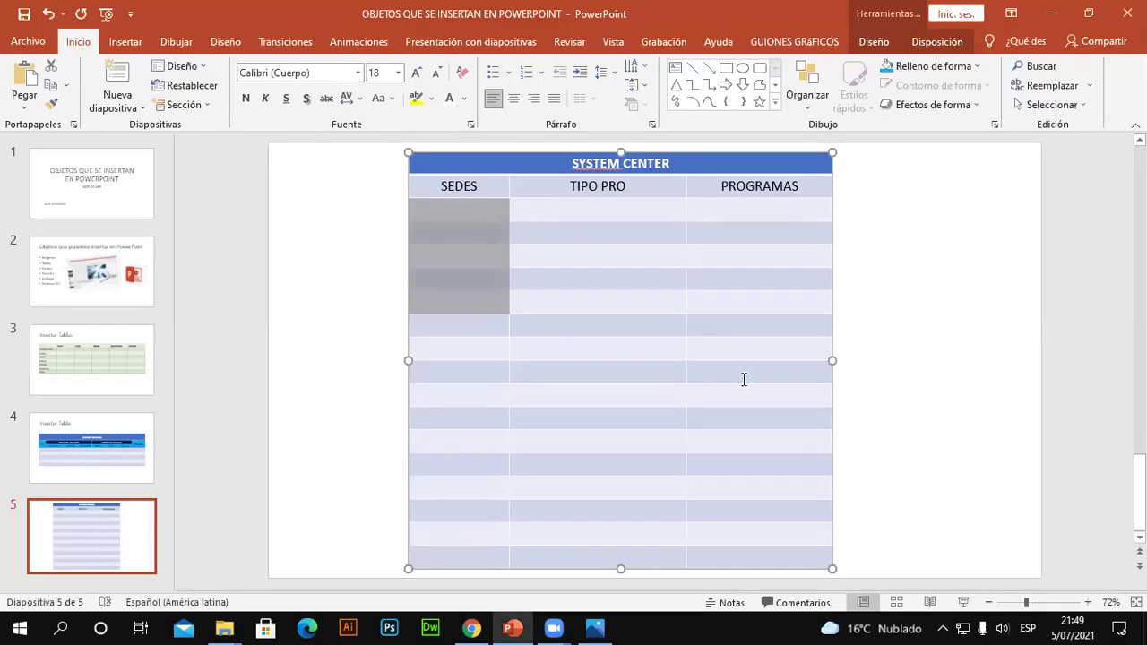
left_click(606, 626)
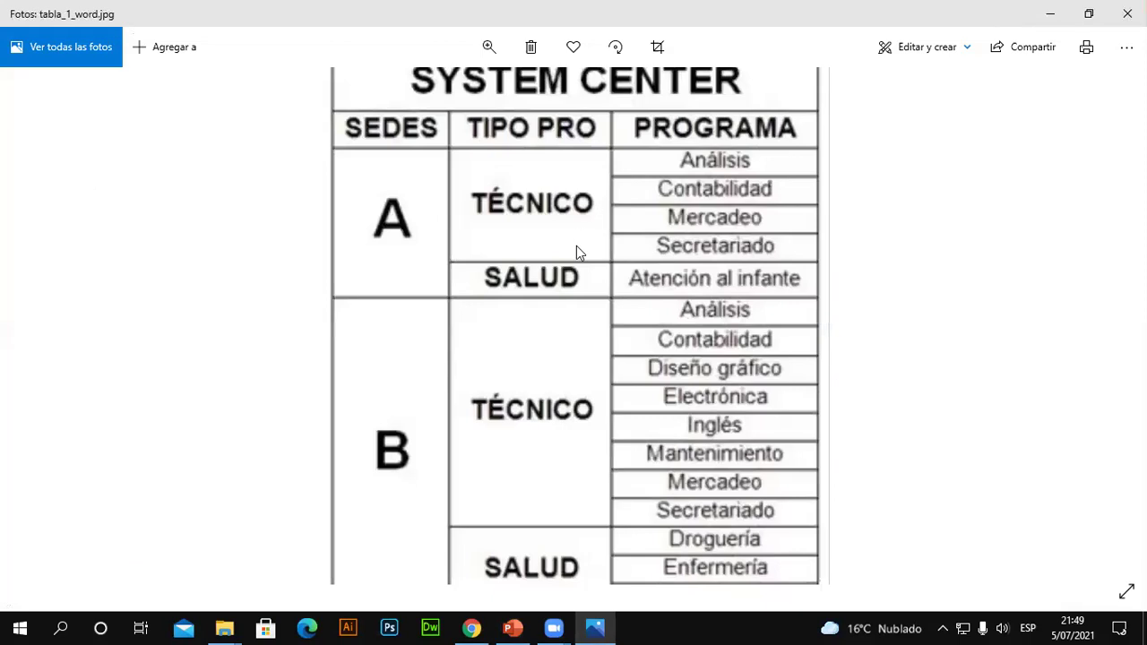
left_click(1049, 14)
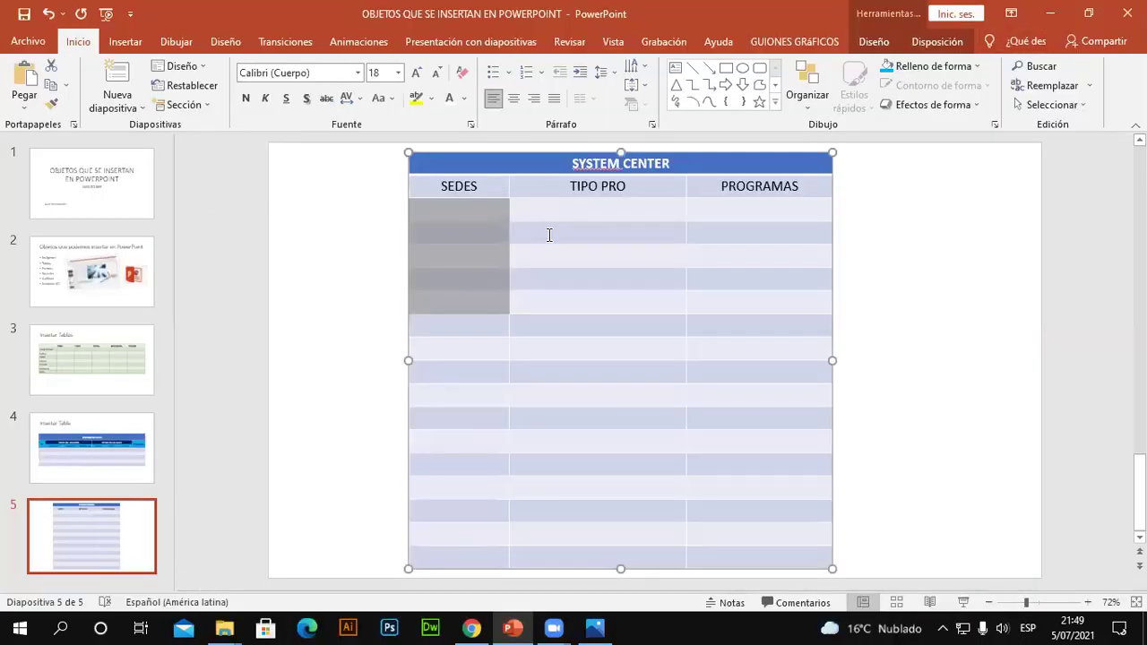
- Merge the selected SEDES cells, centre them both ways, and type A
left_click(875, 42)
left_click(930, 43)
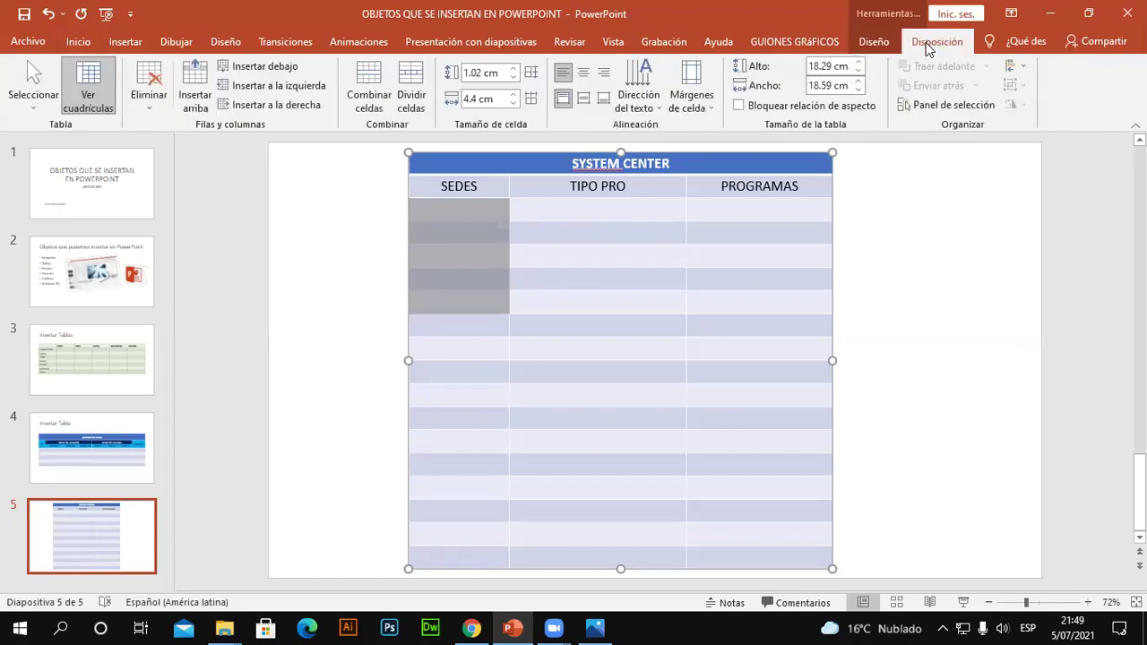
left_click(378, 100)
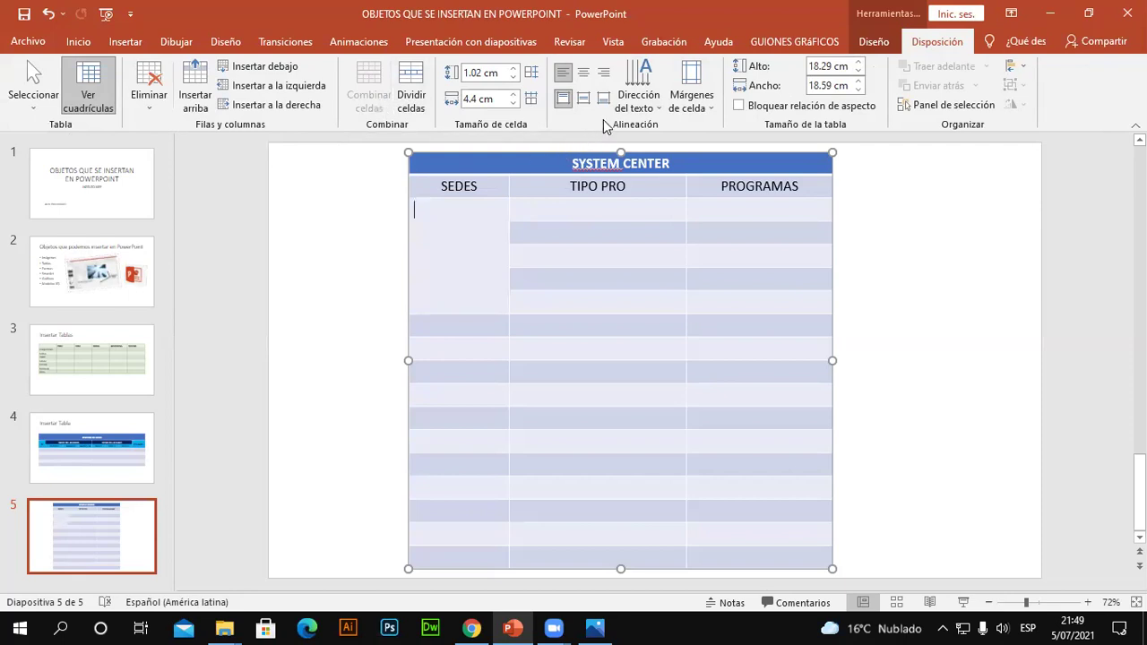
left_click(584, 72)
left_click(583, 99)
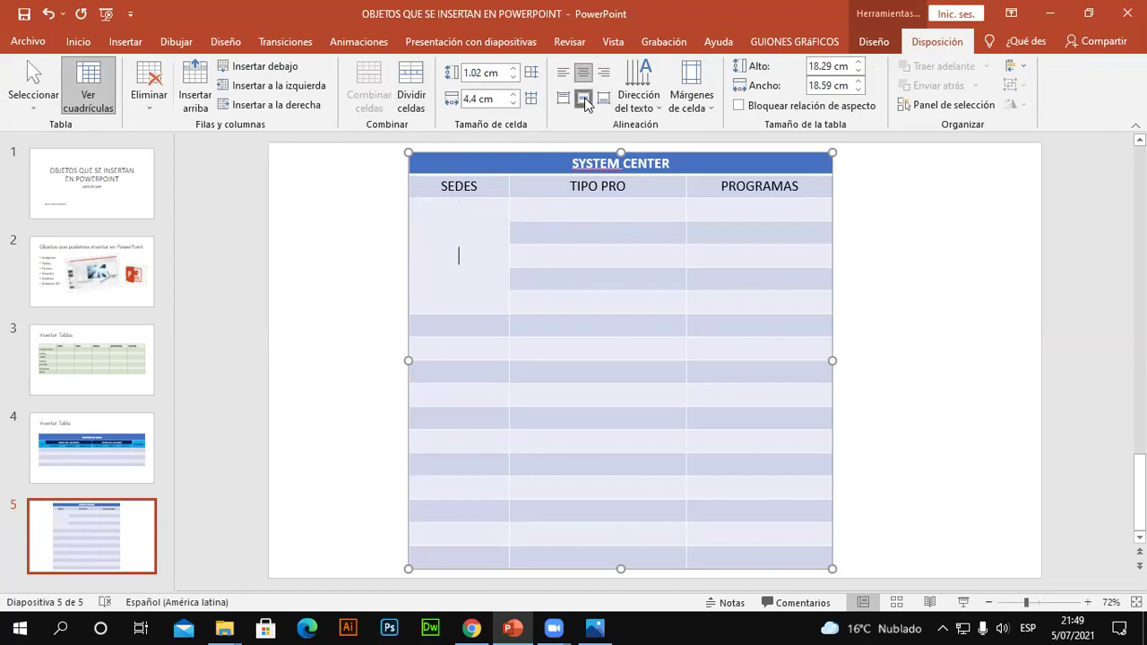
type("A")
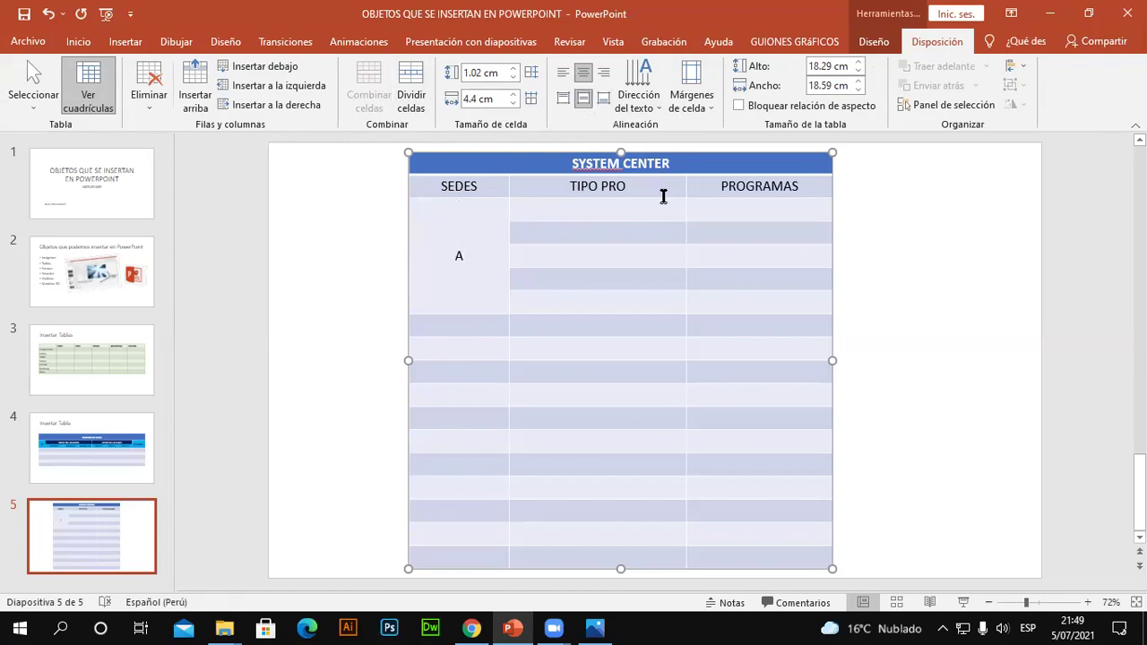
- Enlarge the letter A to 96 pt and make it bold
left_click_drag(476, 256, 448, 256)
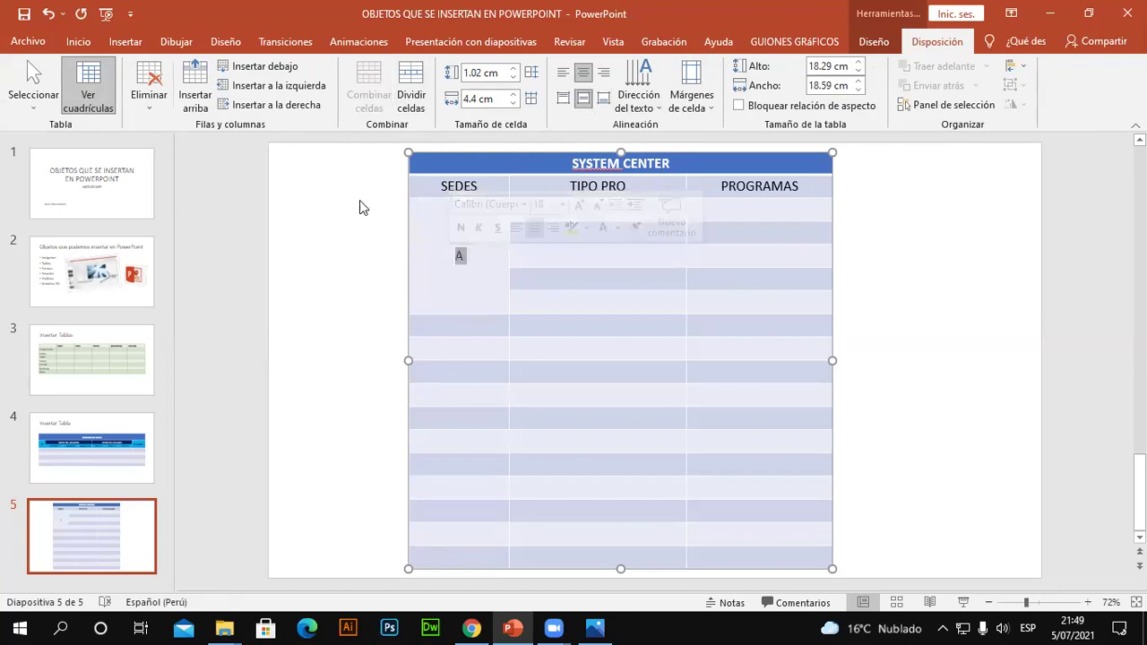
left_click(78, 41)
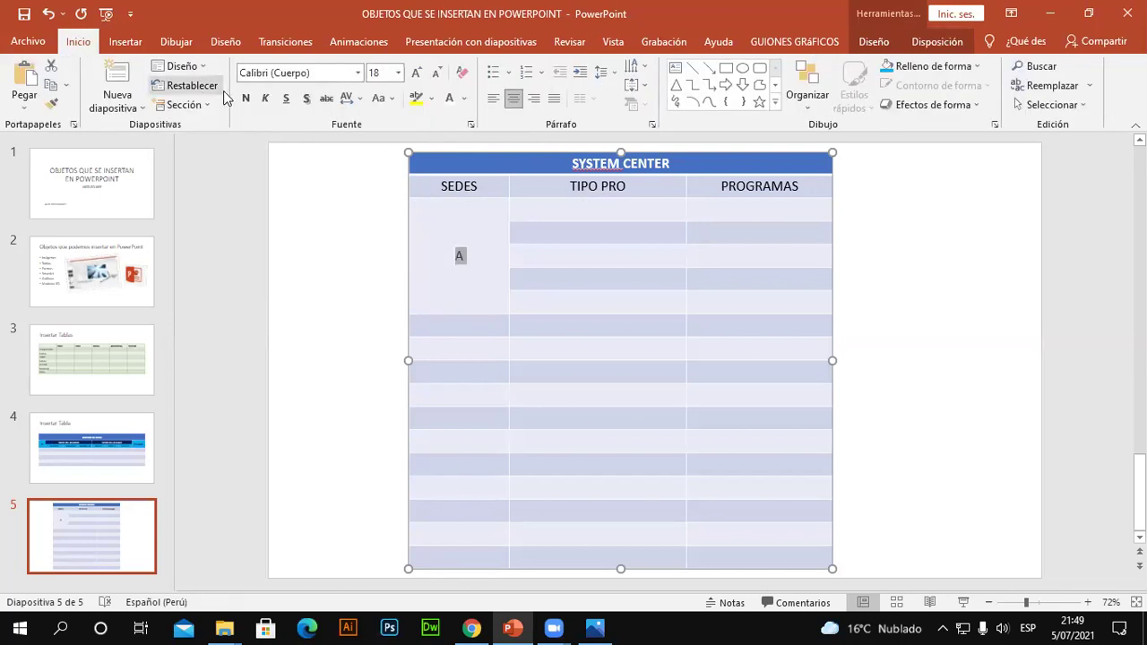
left_click(416, 71)
left_click(416, 71)
left_click(416, 71)
left_click(416, 72)
left_click(416, 72)
left_click(416, 72)
left_click(416, 72)
left_click(416, 72)
left_click(416, 72)
left_click(416, 72)
left_click(416, 72)
left_click(416, 71)
left_click(246, 98)
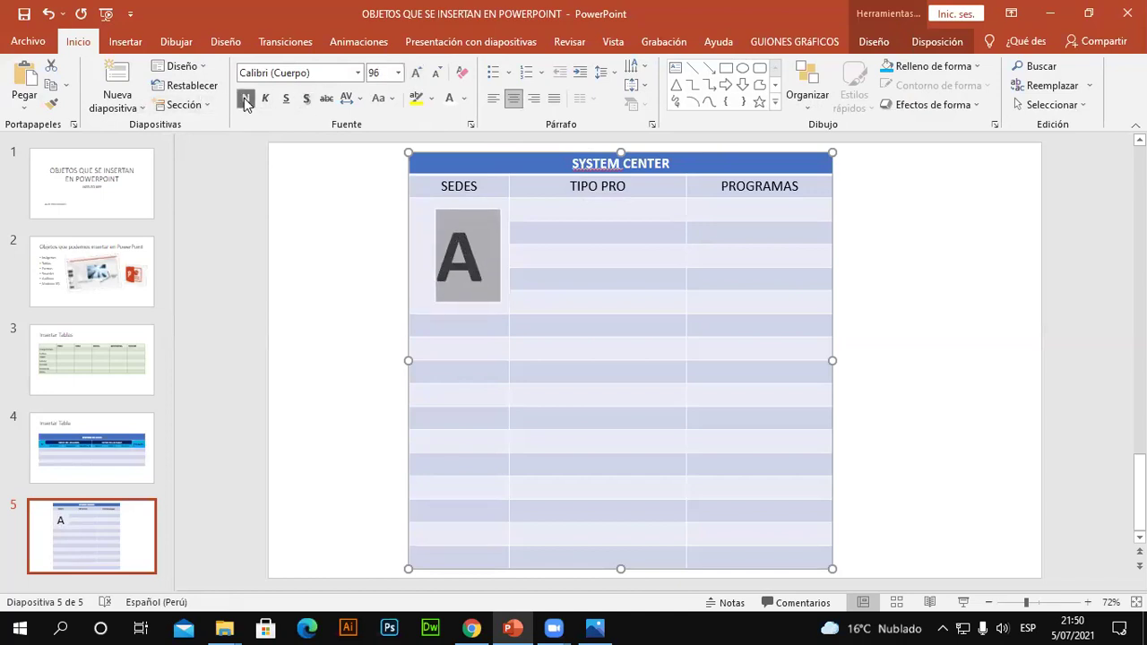
left_click(606, 212)
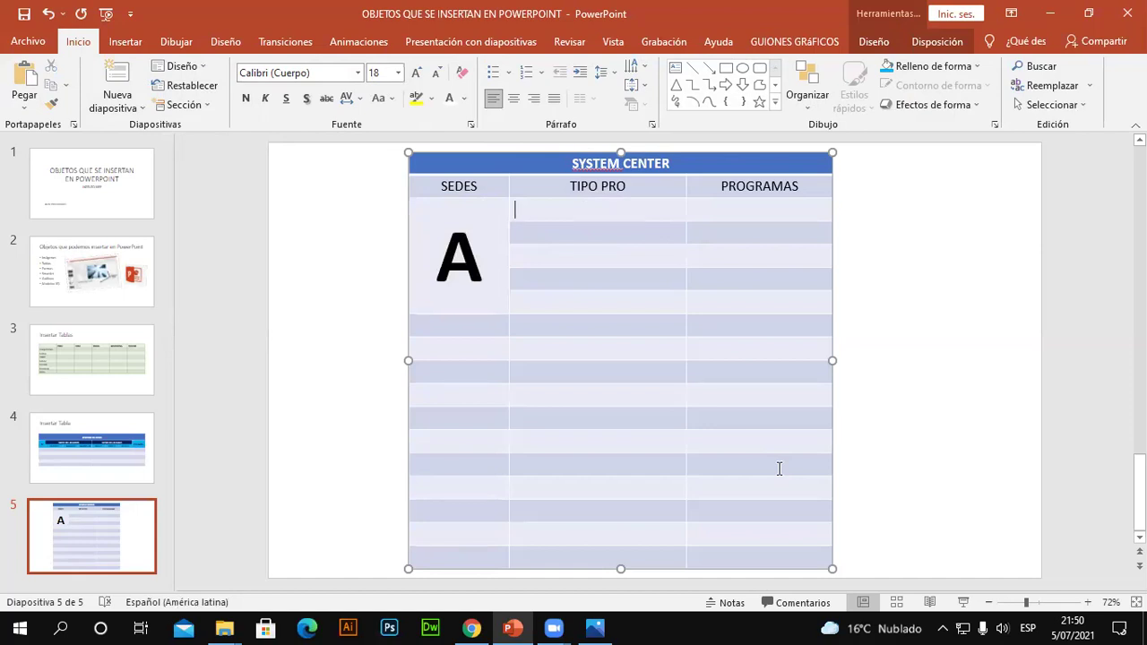
left_click(608, 628)
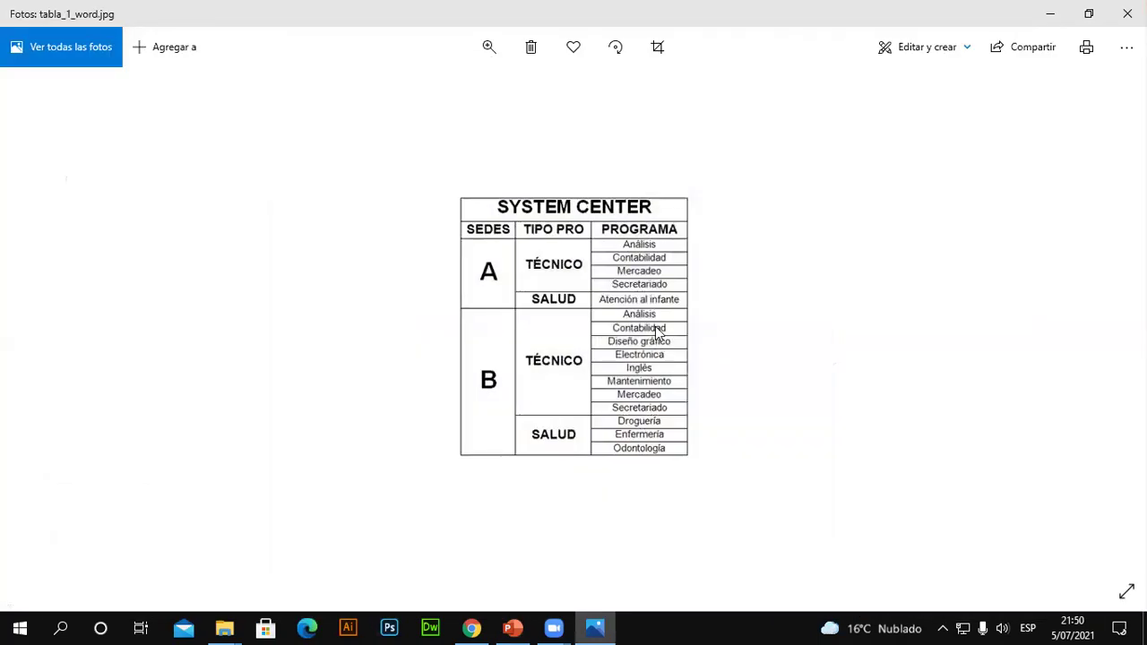
- Zoom into the tabla_1_word.jpg reference table in Photos
scroll(655, 305, "up", 3)
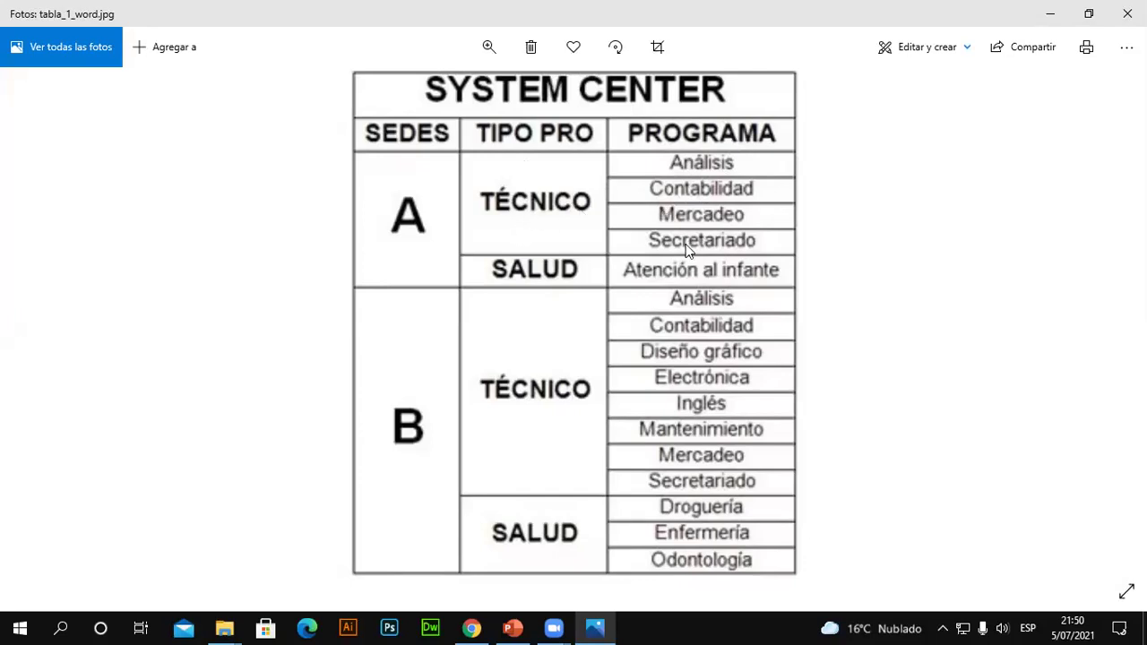
- Merge the top TIPO PRO cells, centre them both ways, and type TECNICO
left_click(513, 629)
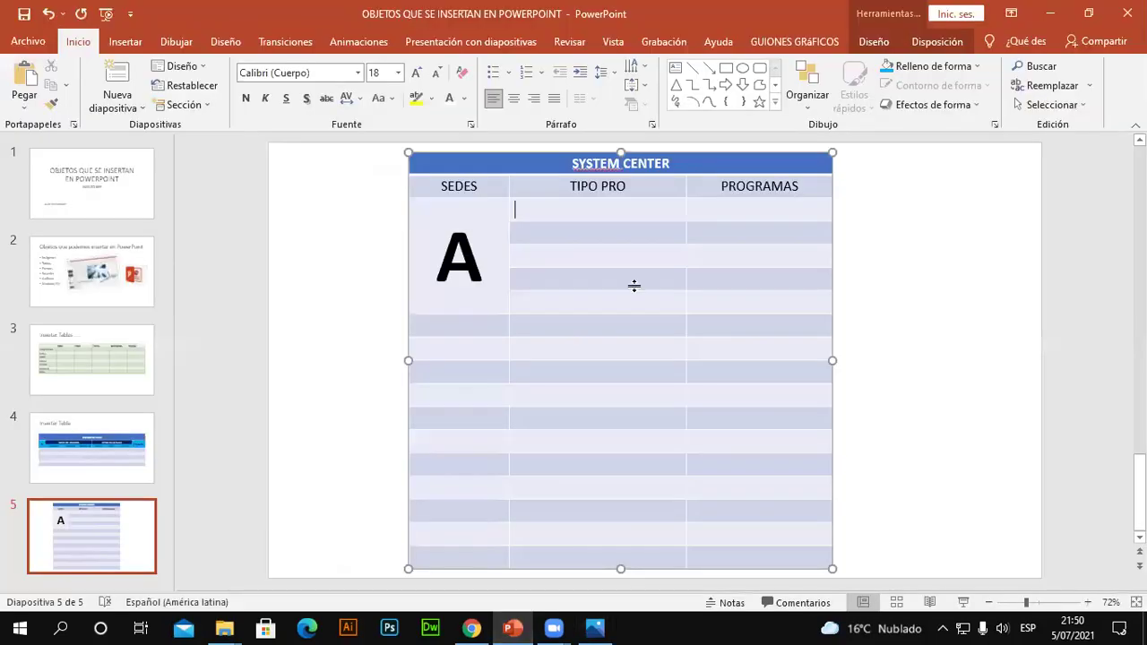
left_click_drag(625, 208, 630, 274)
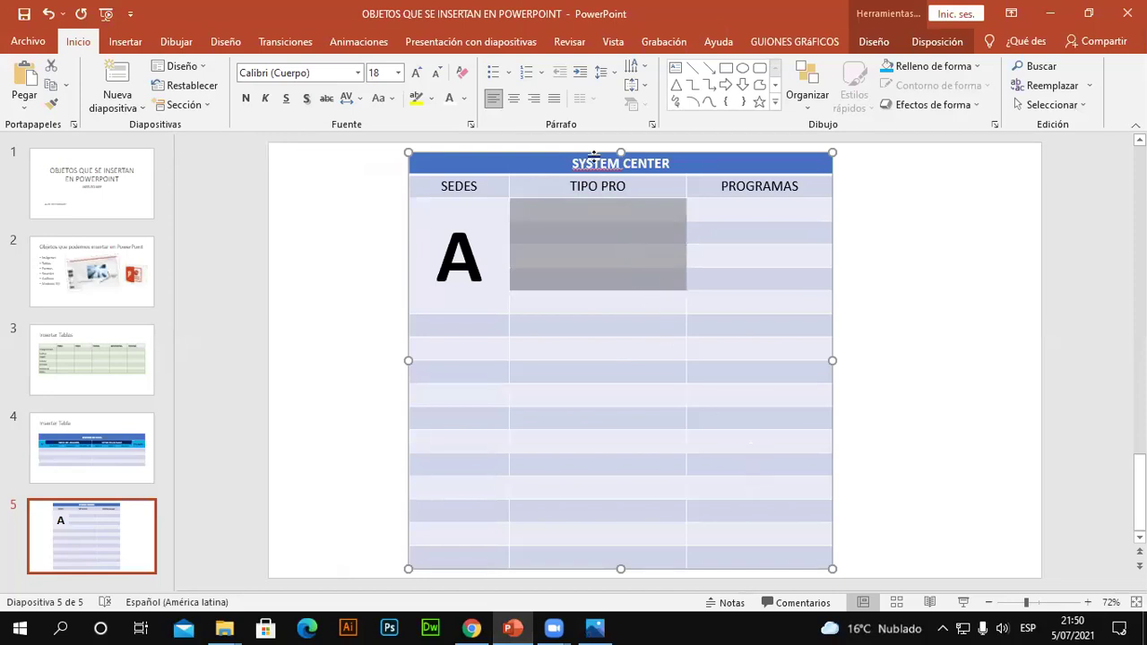
left_click(936, 42)
left_click(370, 101)
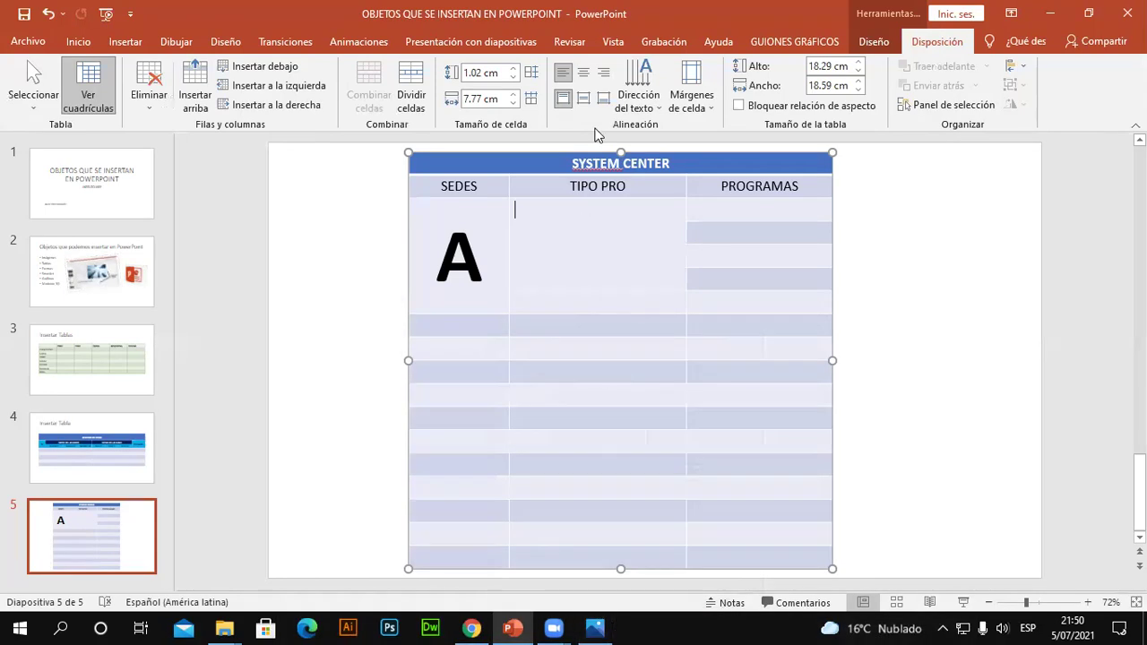
left_click(584, 74)
left_click(584, 101)
type("TECNICO")
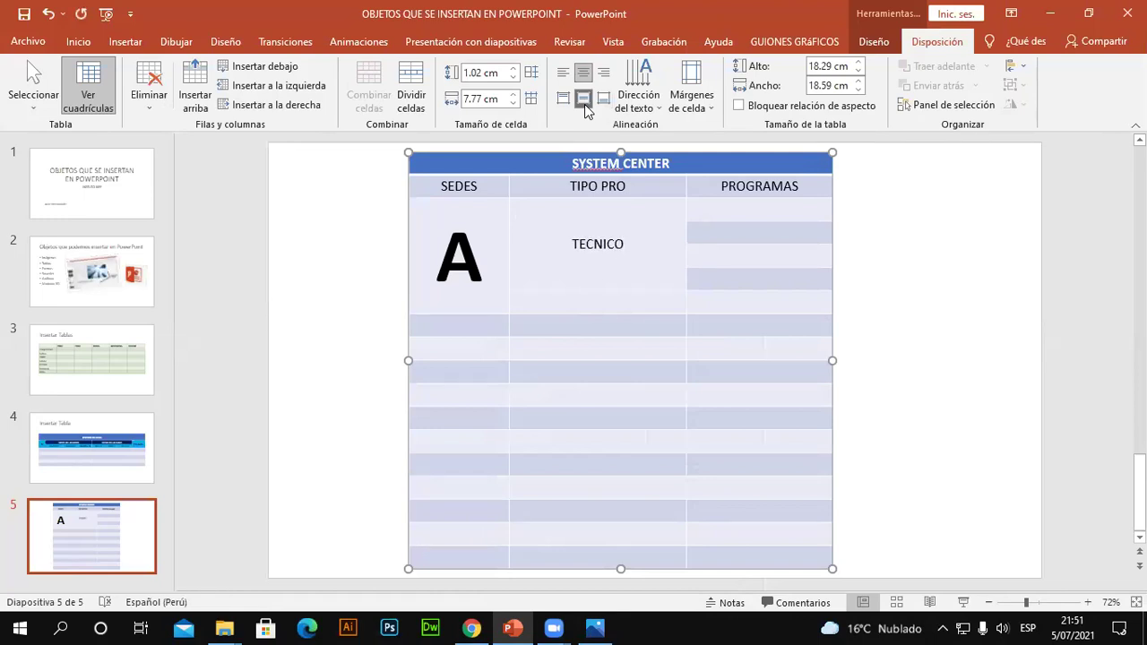
- Enlarge TECNICO to 40 pt and correct its spelling to TÉCNICO
double_click(602, 245)
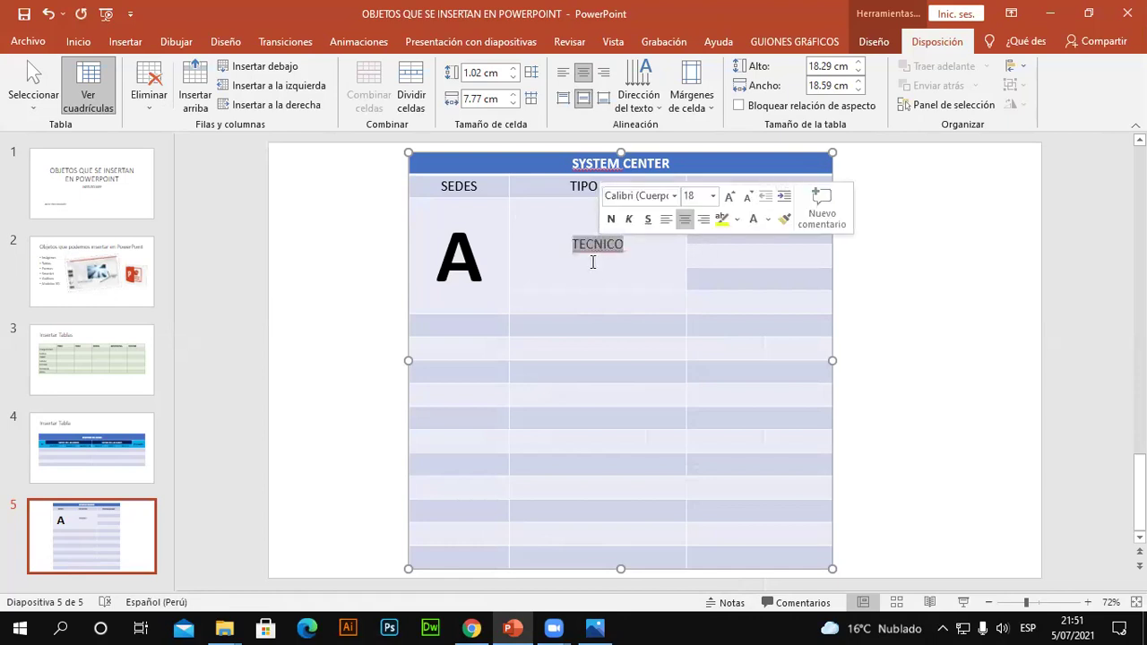
left_click(77, 42)
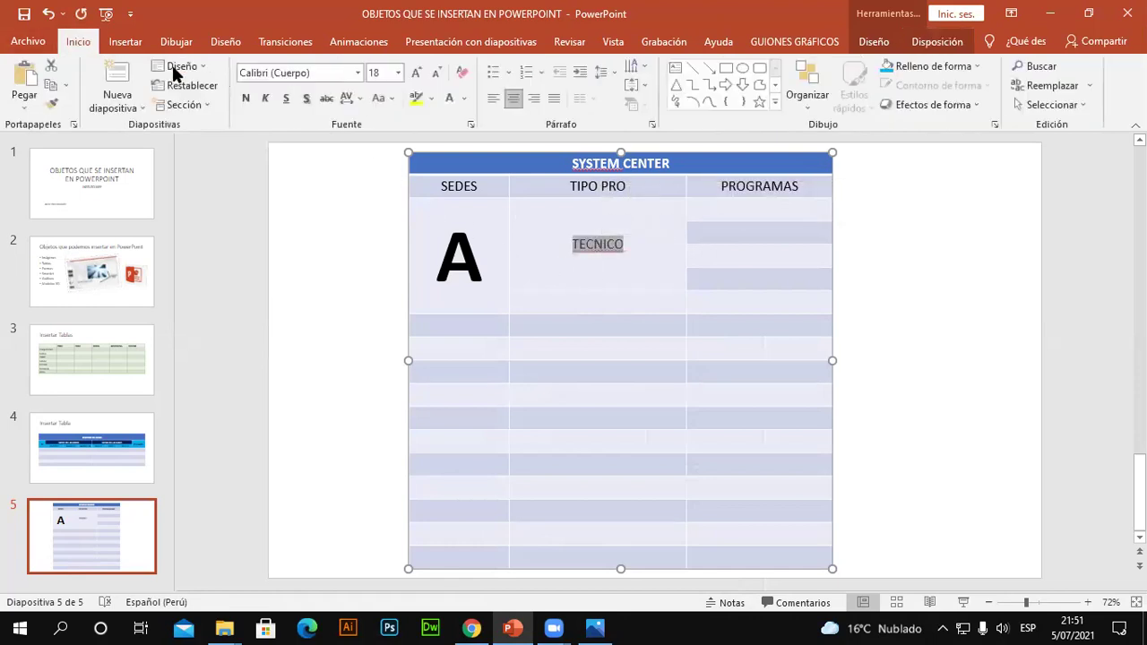
left_click(416, 73)
left_click(415, 73)
left_click(416, 73)
left_click(416, 73)
left_click(416, 74)
left_click(416, 73)
left_click(587, 251)
right_click(591, 248)
left_click(636, 258)
left_click(607, 627)
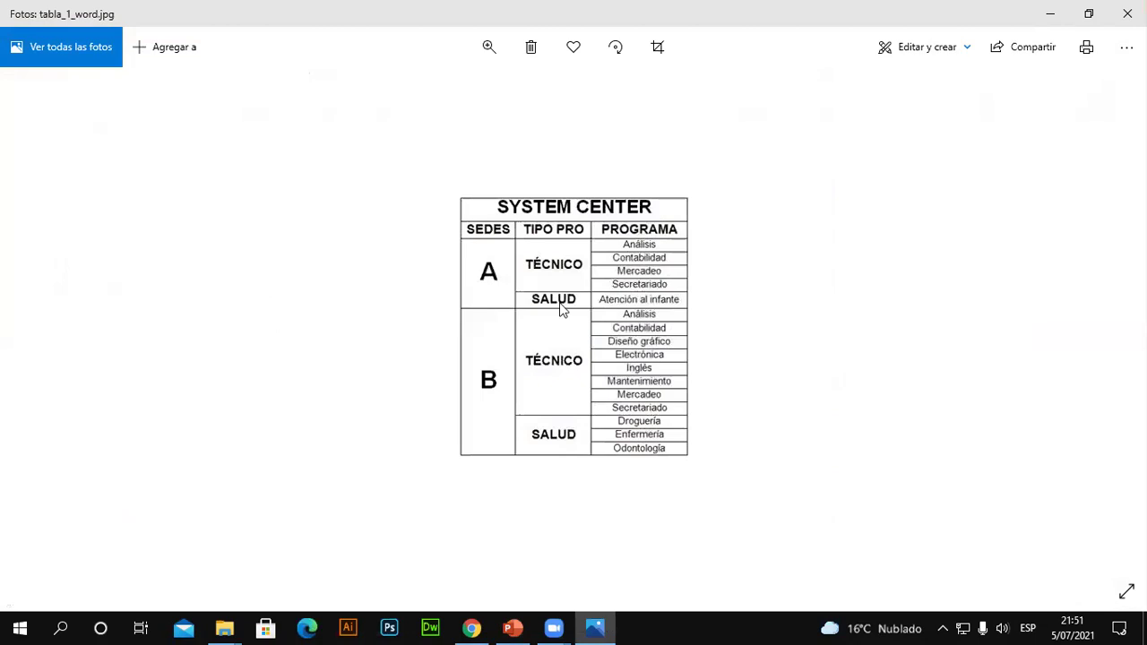
- Type SALUD in the empty TIPO PRO cell below TÉCNICO
scroll(562, 309, "up", 3)
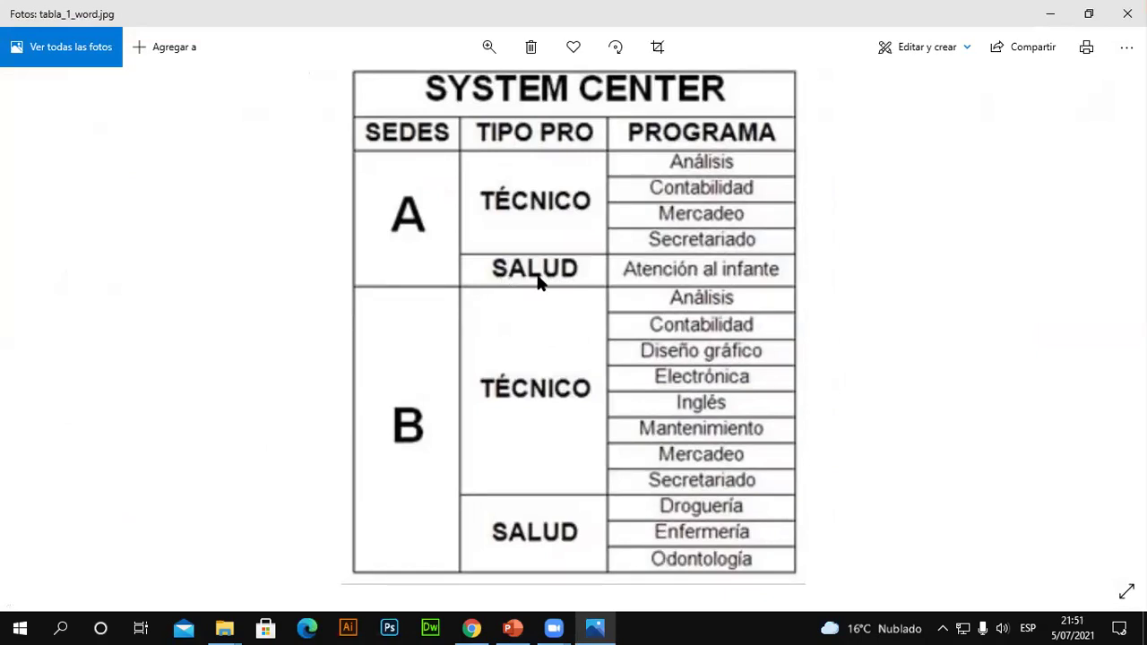
left_click(596, 627)
left_click(628, 304)
type("SALID")
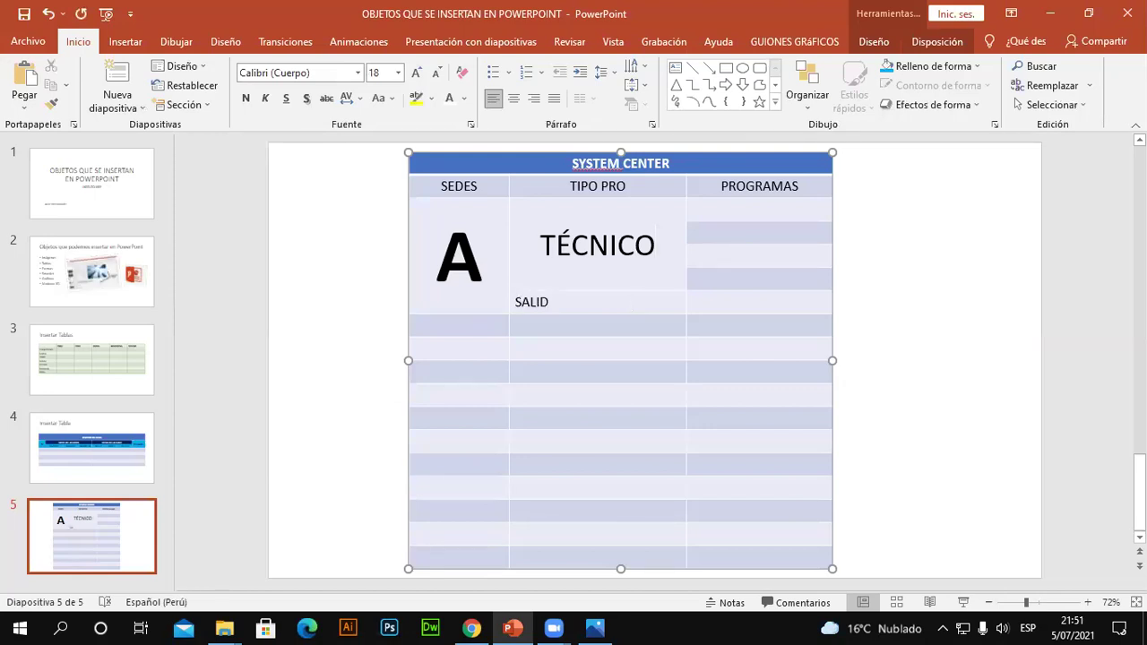
key("BackSpace")
key("BackSpace")
type("UD")
- Centre SALUD in its cell and set its size to 24 pt
left_click(535, 302)
left_click(516, 100)
left_click(417, 72)
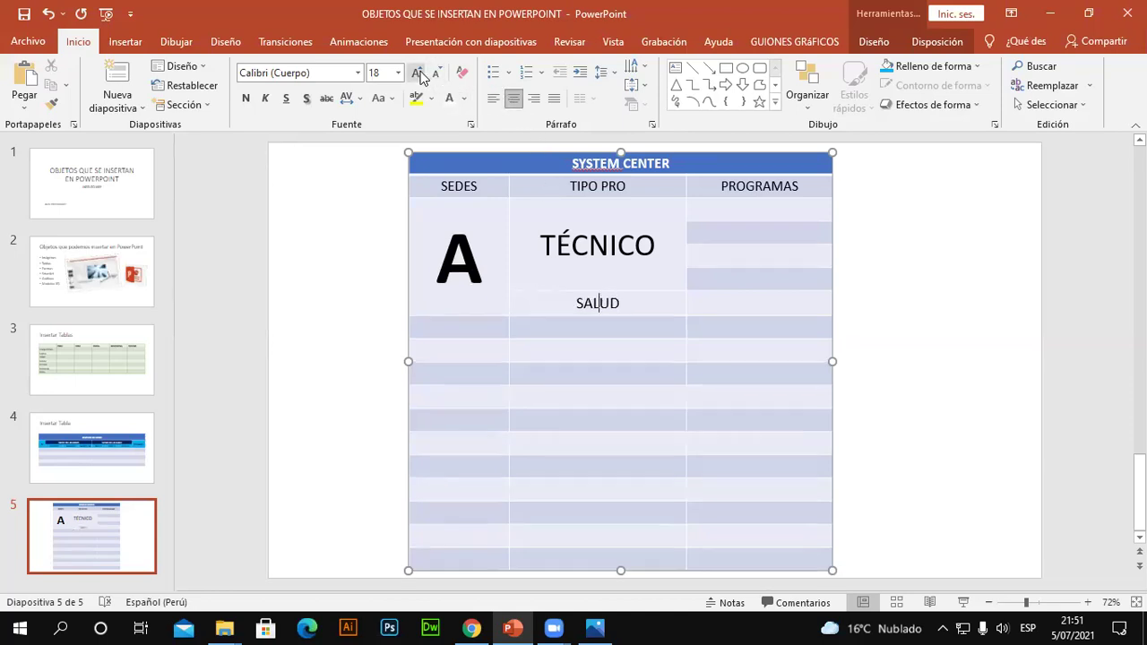
left_click(416, 73)
left_click(417, 72)
left_click(417, 73)
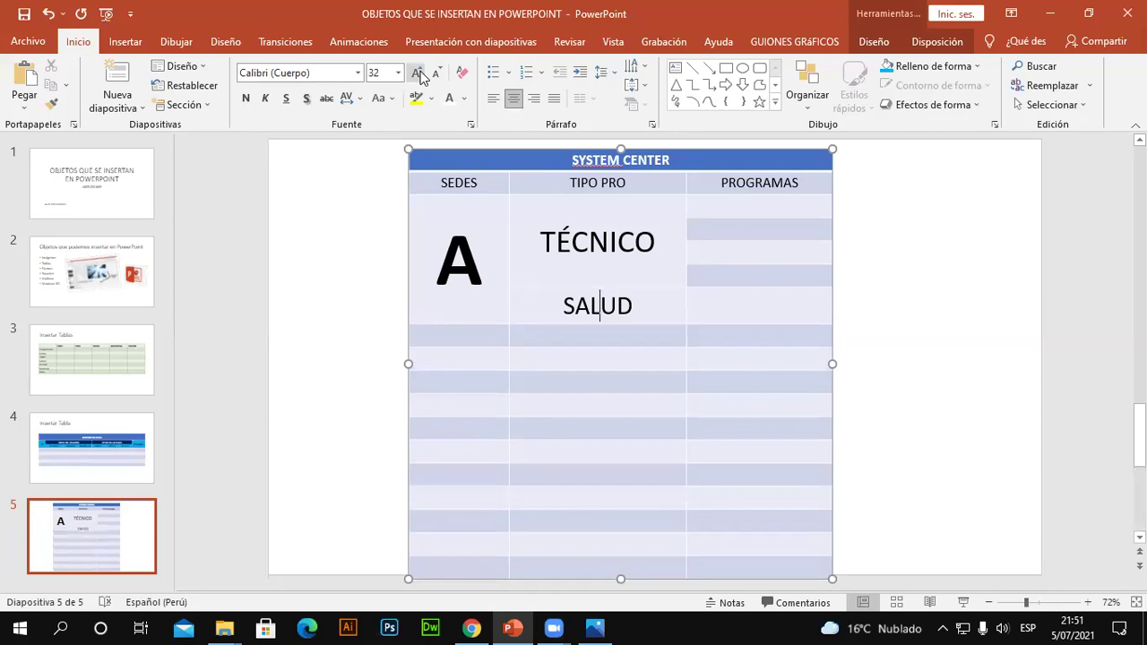
left_click(438, 74)
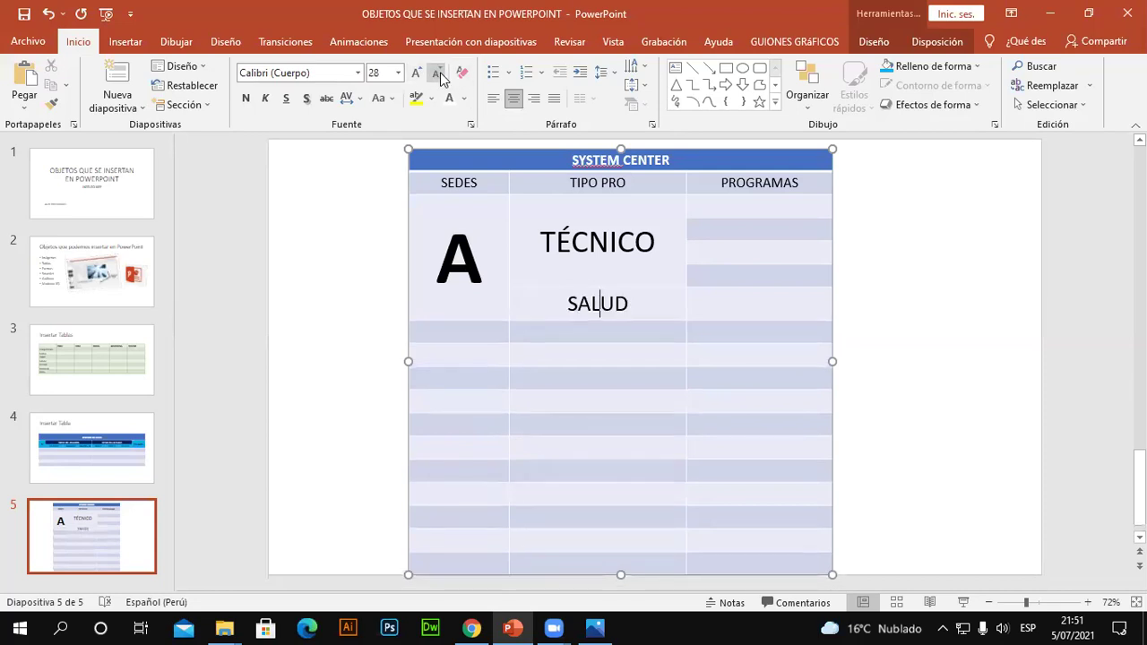
left_click(439, 75)
left_click(438, 75)
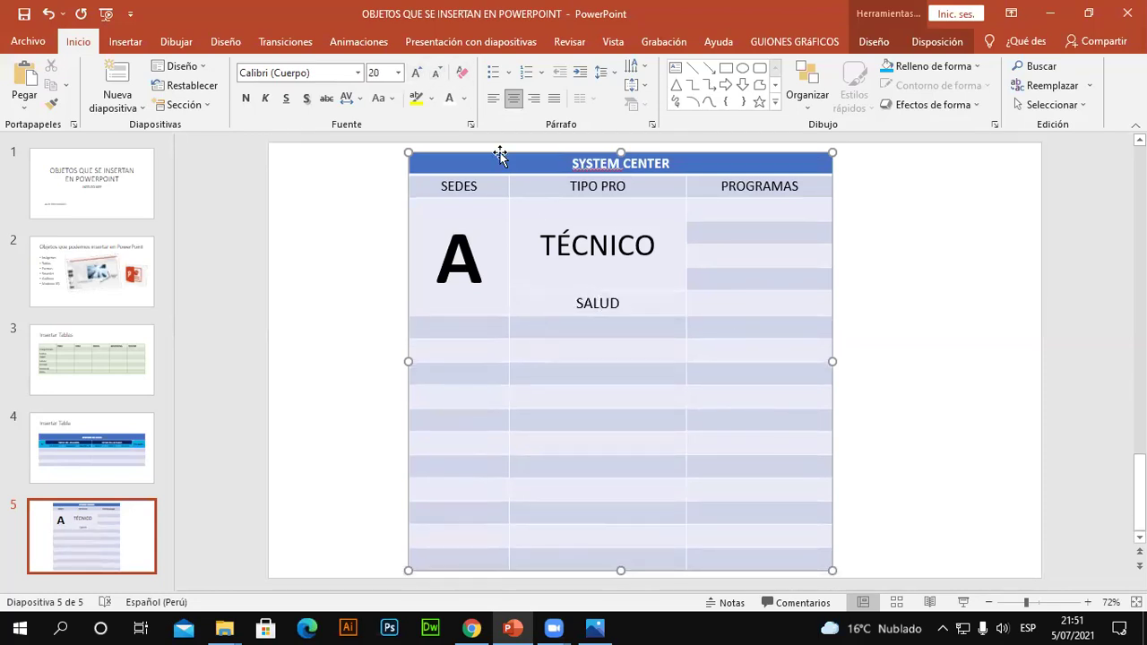
left_click(416, 74)
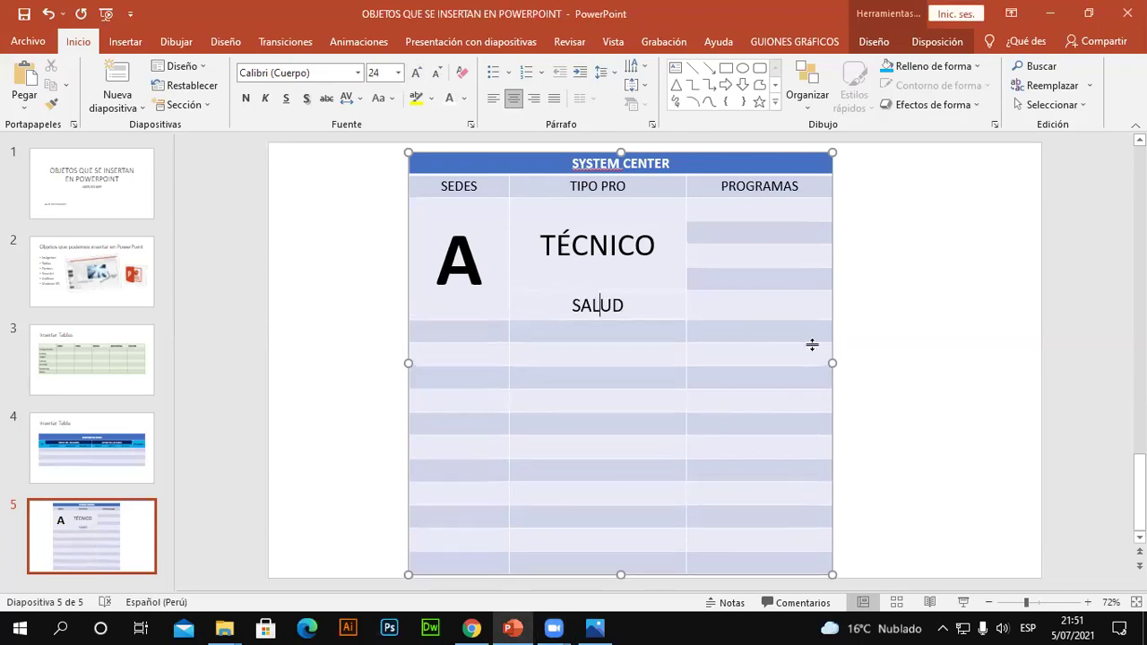
left_click(622, 154)
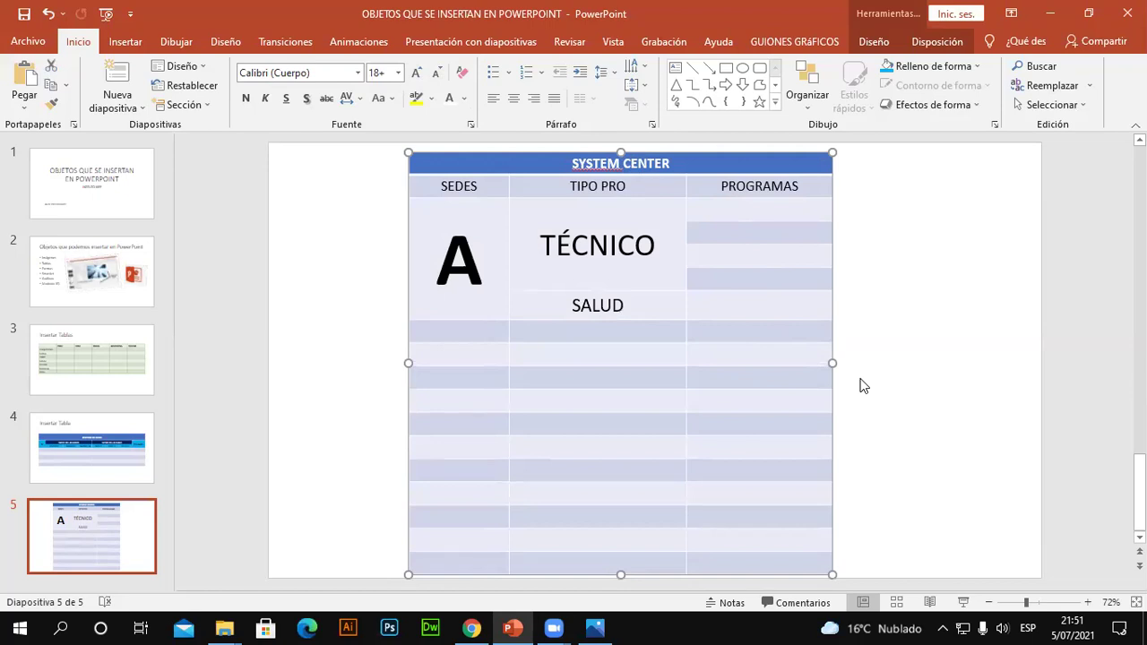
- Place the cursor in the top PROGRAMAS cell and check the reference image
left_click(732, 226)
left_click(742, 257)
left_click(743, 277)
left_click(743, 302)
left_click(735, 208)
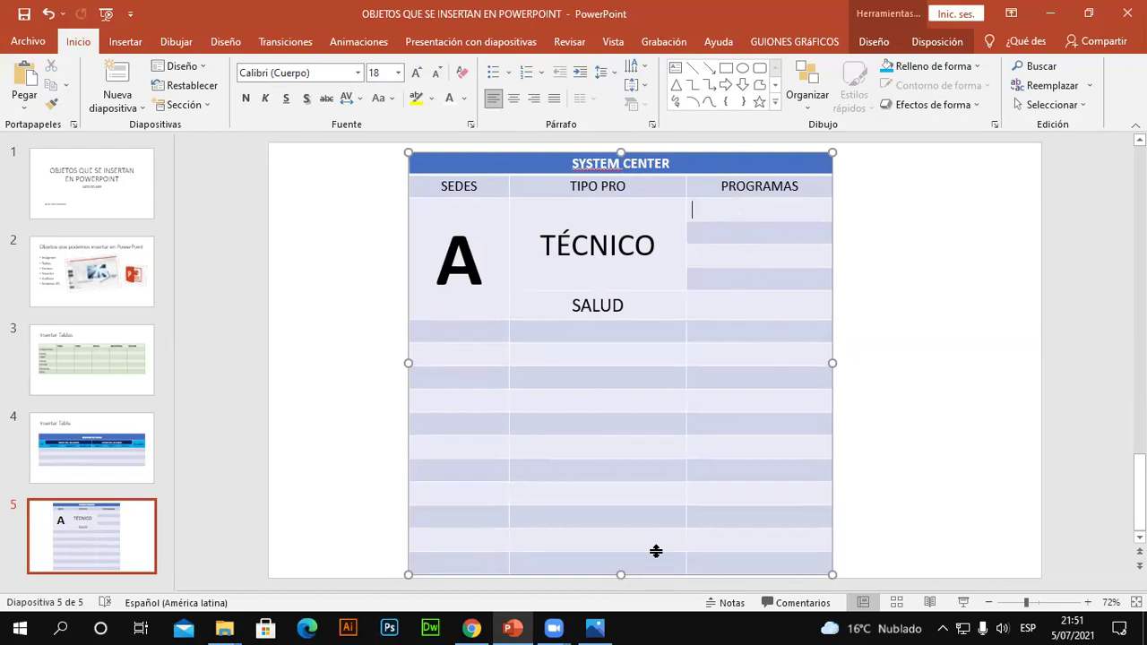
left_click(595, 627)
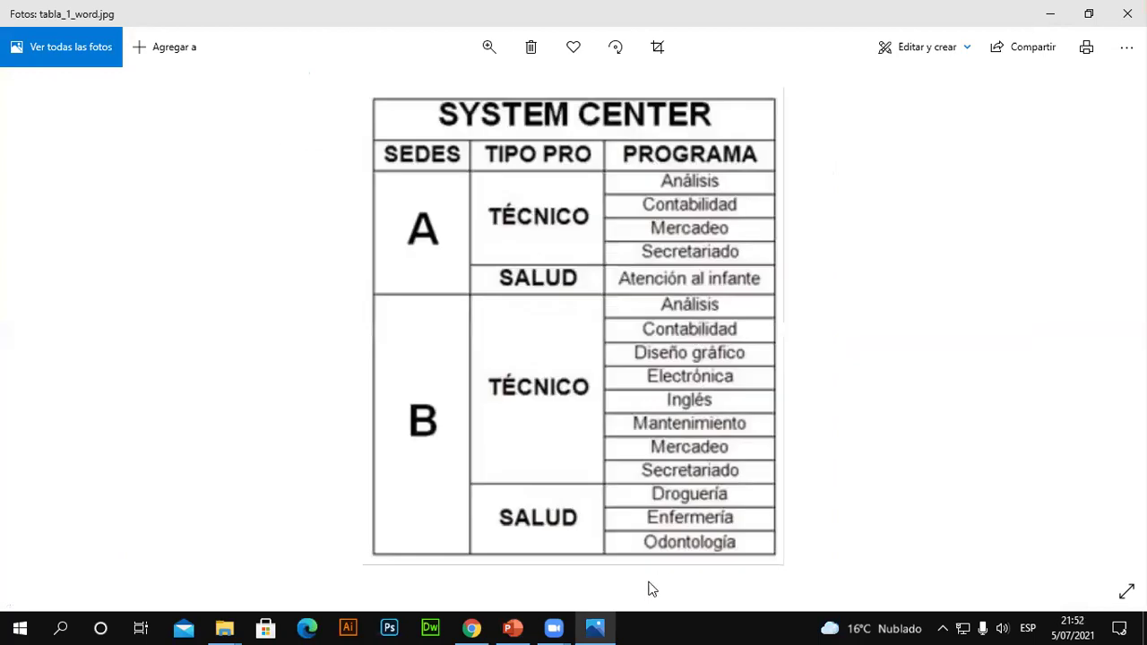
- Type Analisis, Contabilidad and Mercadeo into successive PROGRAMAS cells
left_click(608, 627)
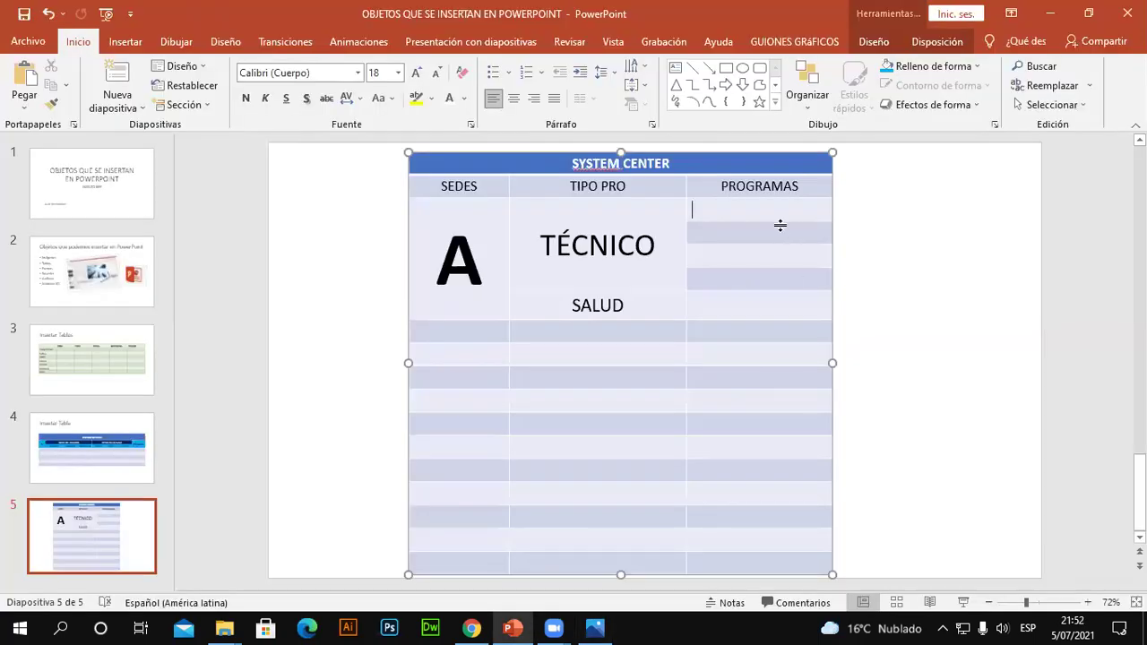
type("A")
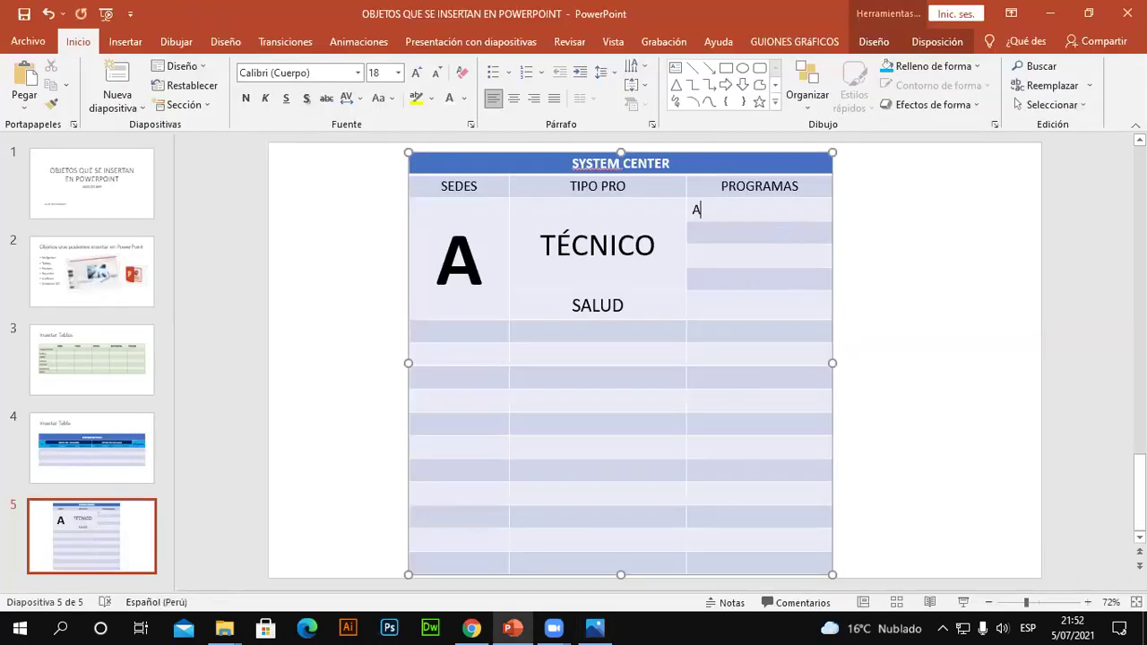
type("nalisis")
left_click(692, 232)
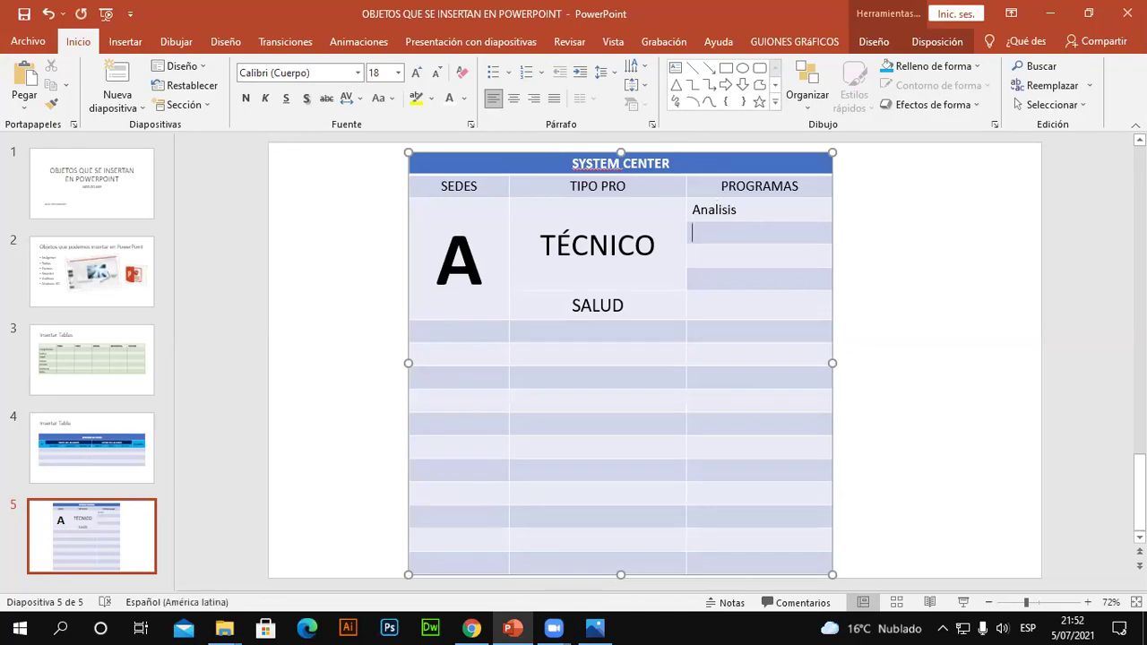
type("Contabilidad")
left_click(692, 255)
type("Mercadeo")
- After checking the reference, enter Secretareado in the fourth PROGRAMAS cell
left_click(692, 278)
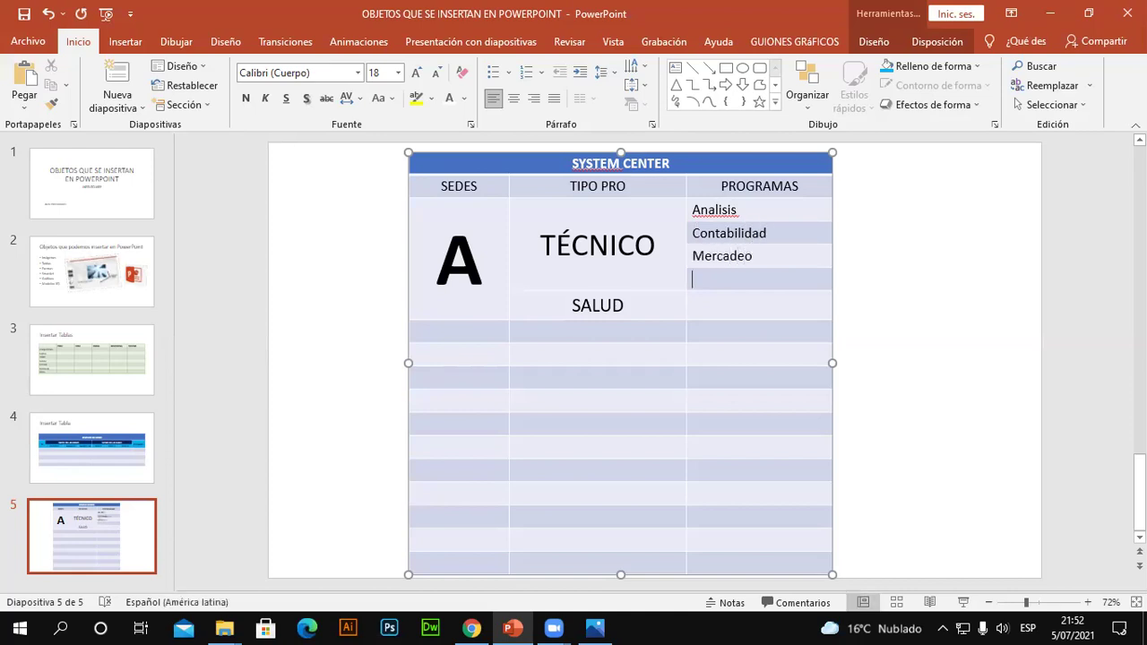
left_click(596, 628)
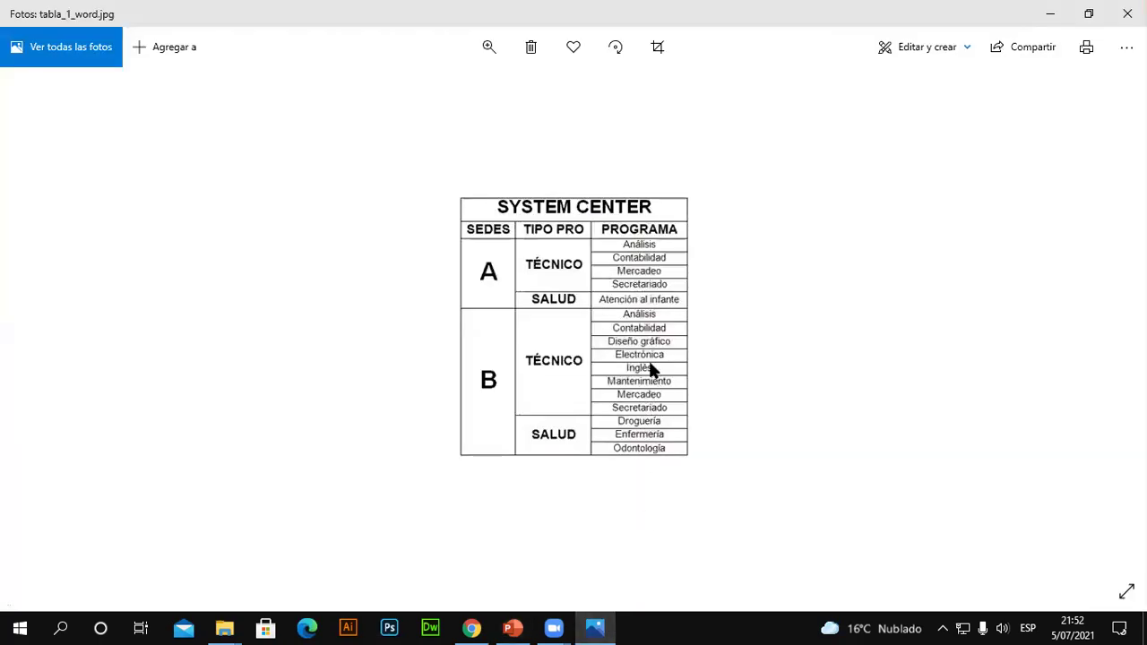
left_click(1045, 14)
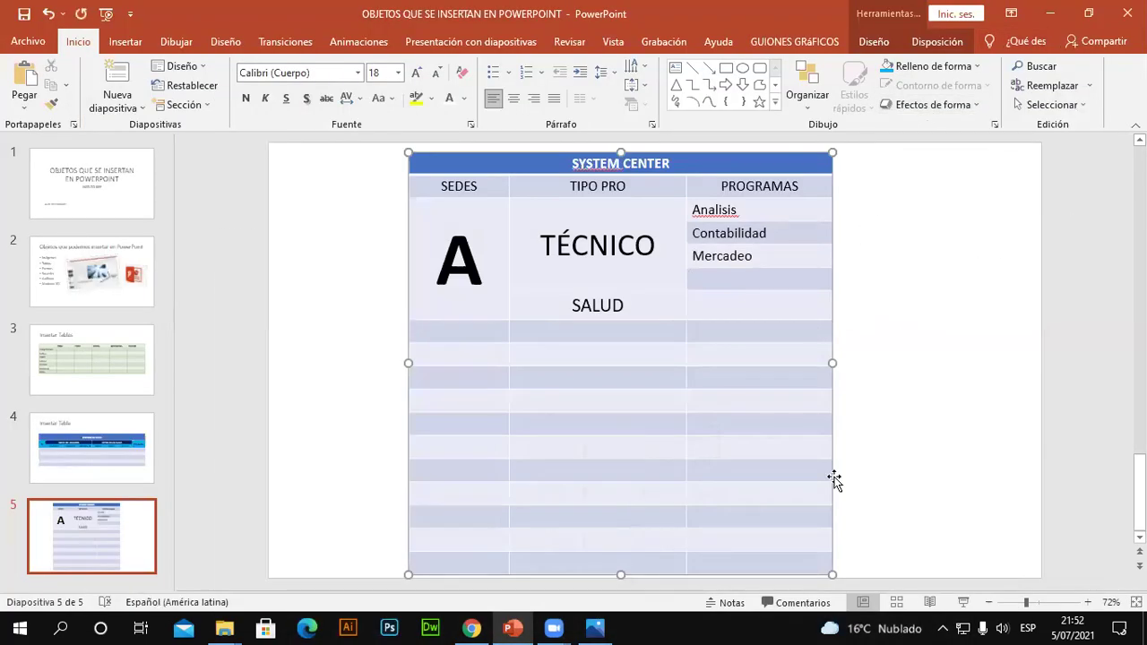
left_click(596, 626)
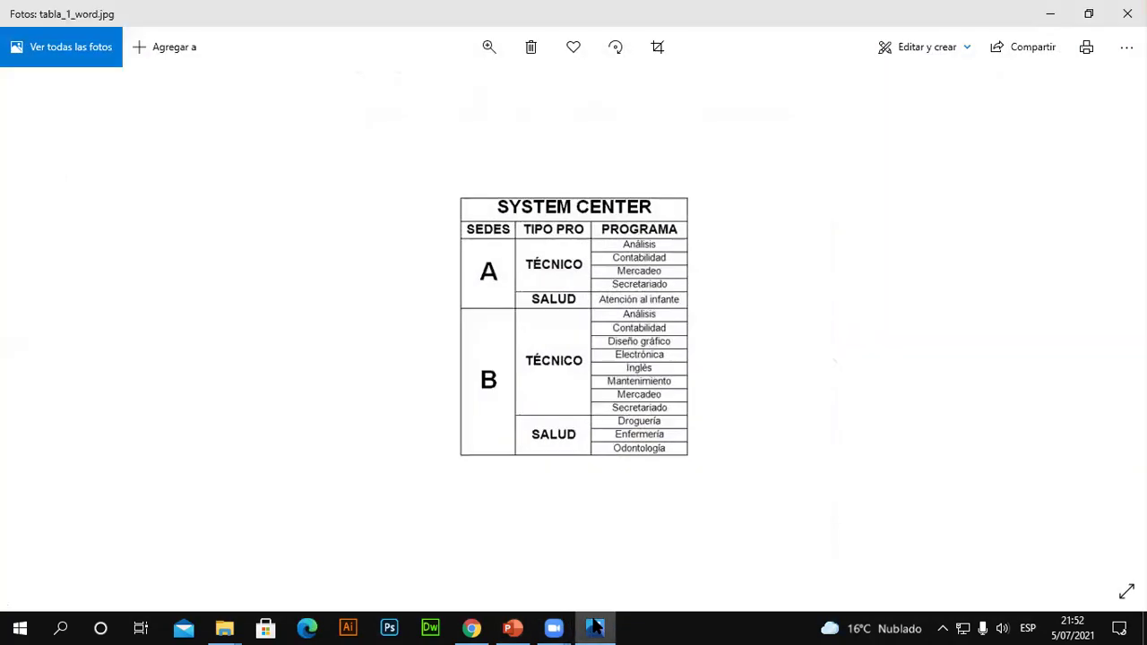
left_click(596, 626)
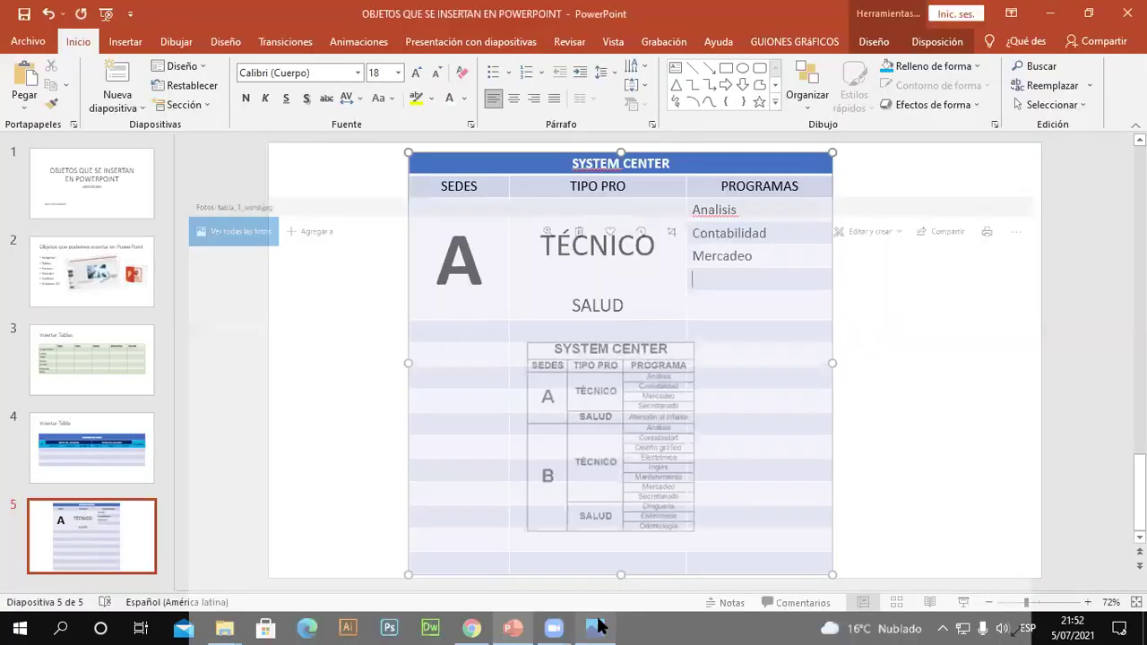
type("Secre")
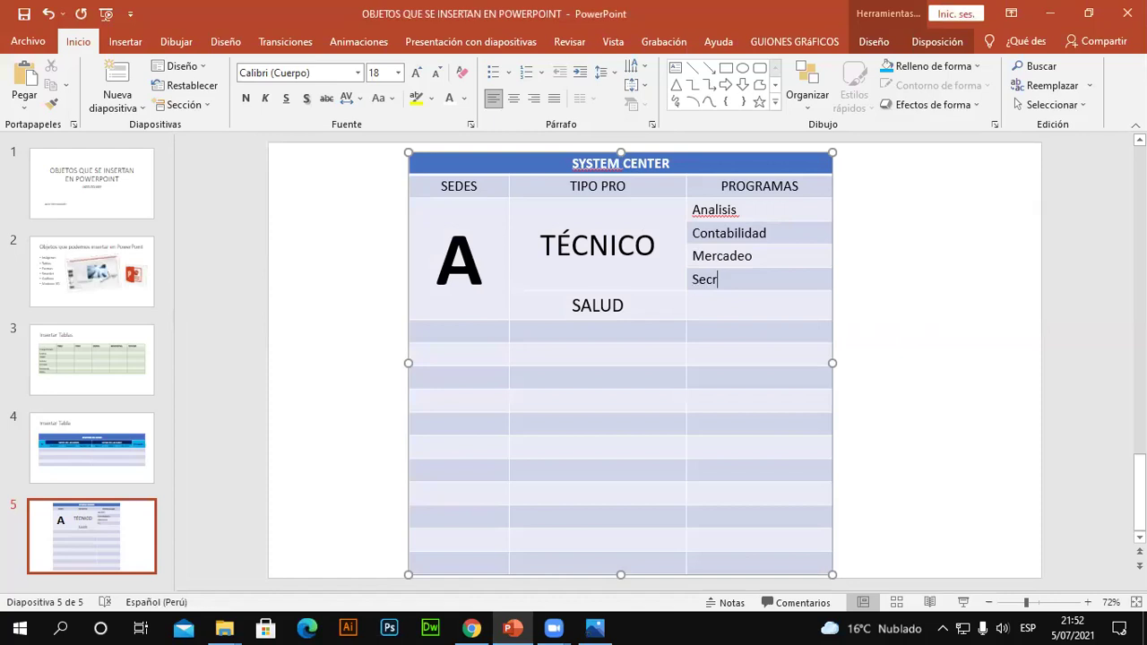
type("ta")
type("read")
type("o")
key("Down")
- Add Atencion al infante, then correct spellings to Análisis, Secretariado and Atención
type("Atencion al infante")
right_click(713, 215)
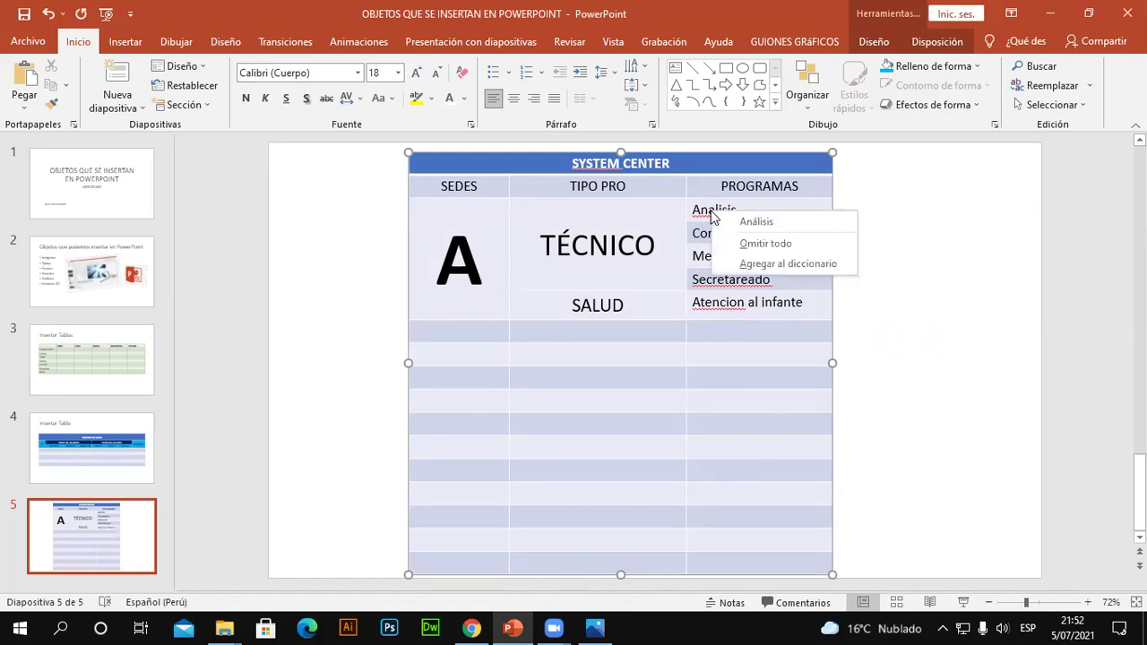
left_click(728, 224)
right_click(715, 279)
left_click(764, 292)
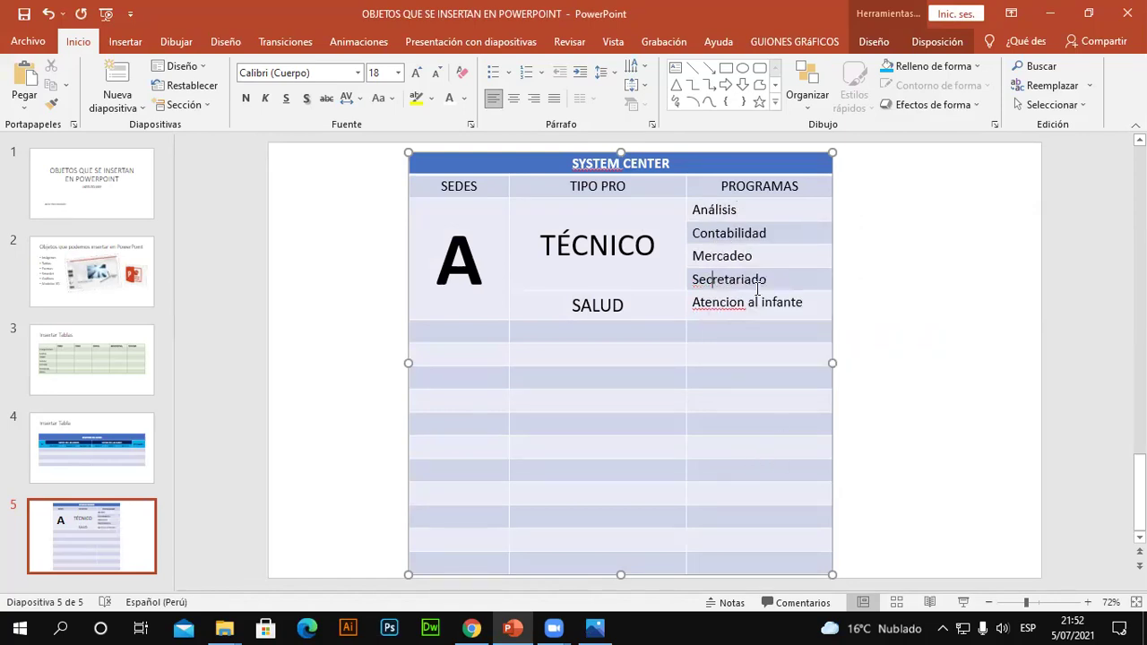
right_click(726, 304)
left_click(776, 319)
left_click(606, 628)
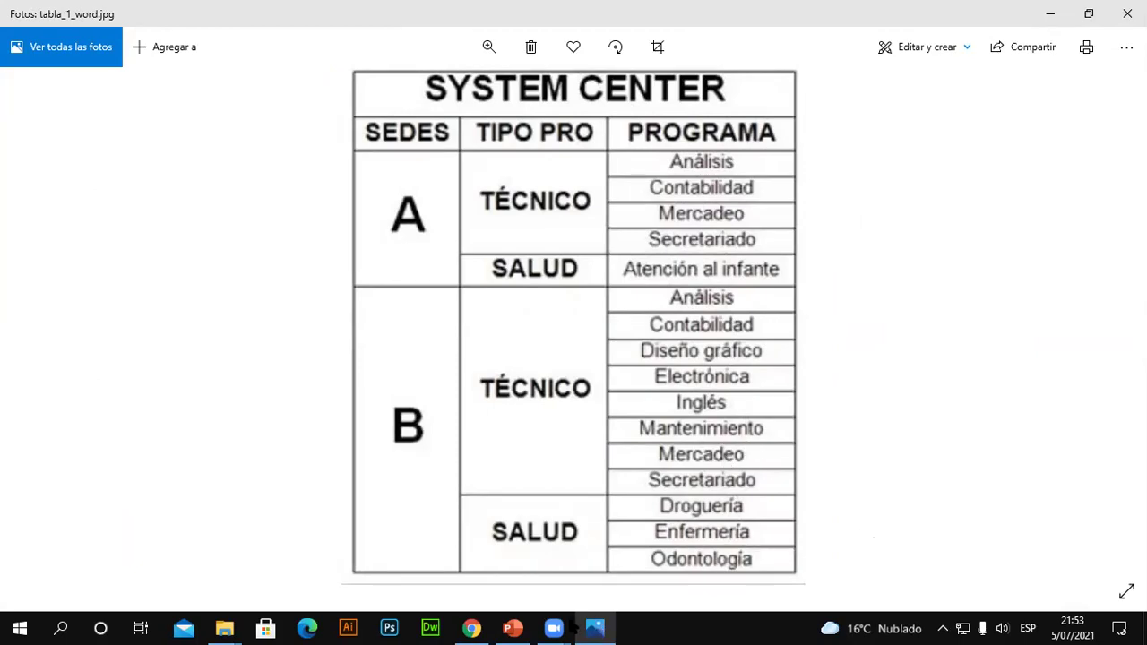
- Merge the empty SEDES cells below sede A into one centred cell reading B
left_click(519, 628)
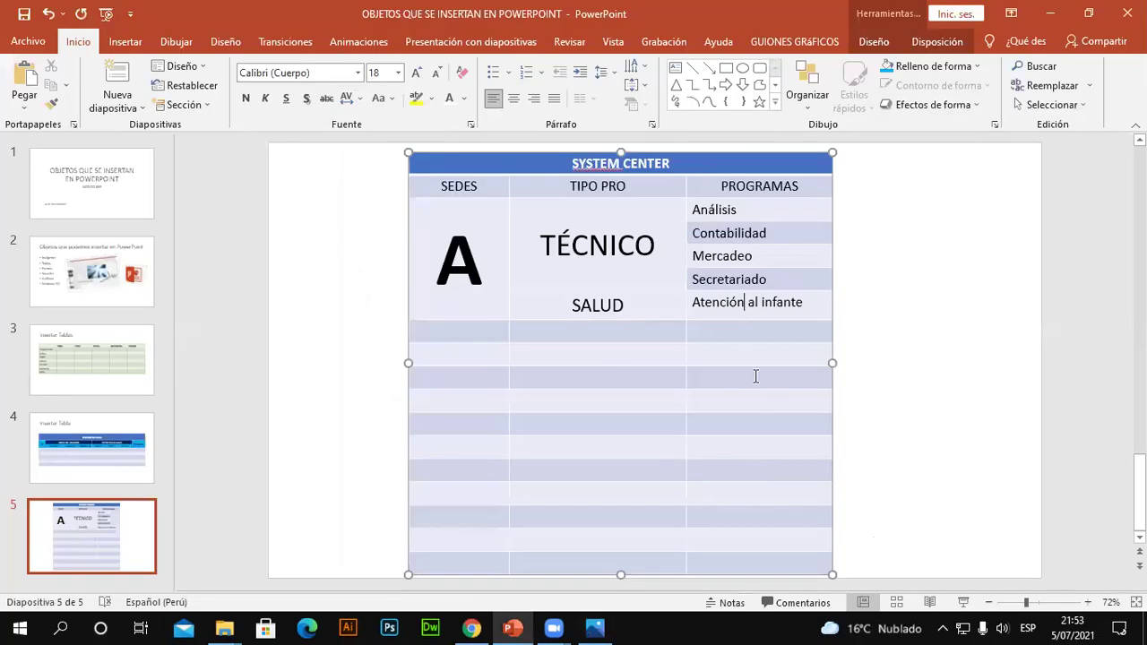
left_click_drag(771, 337, 761, 351)
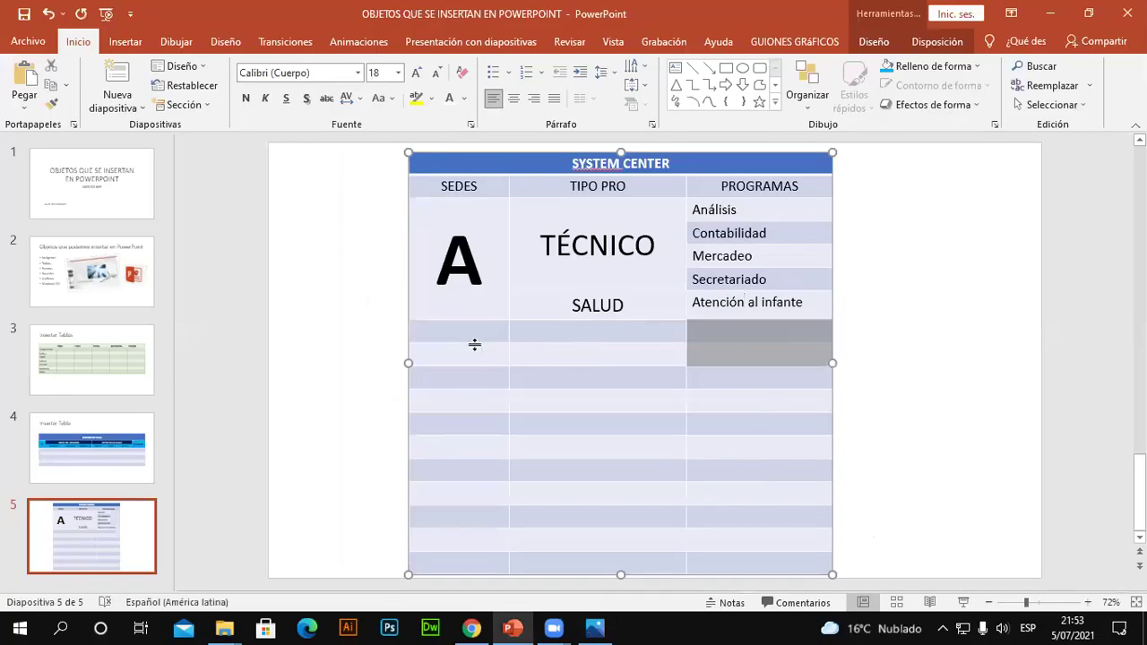
left_click_drag(472, 332, 469, 560)
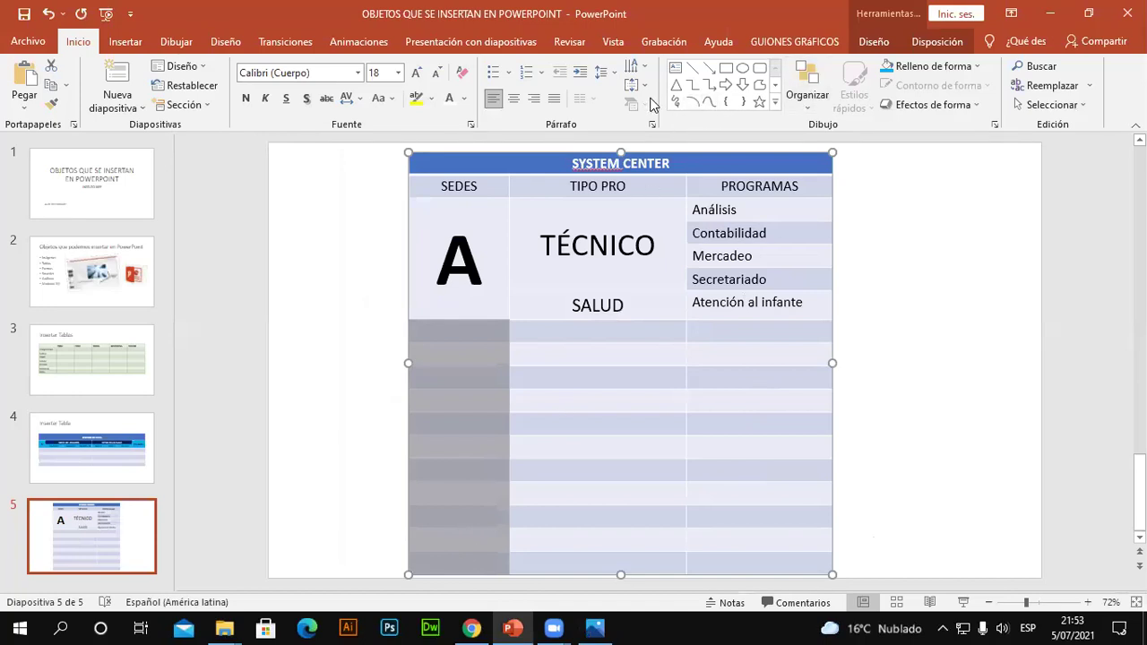
left_click(937, 42)
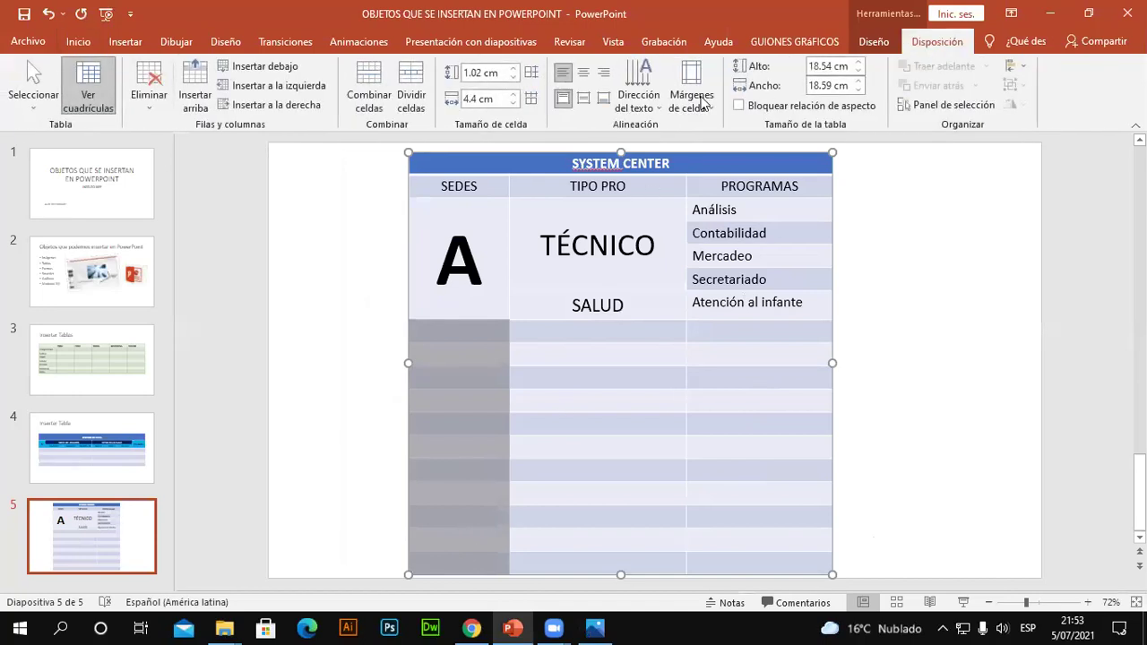
left_click(387, 89)
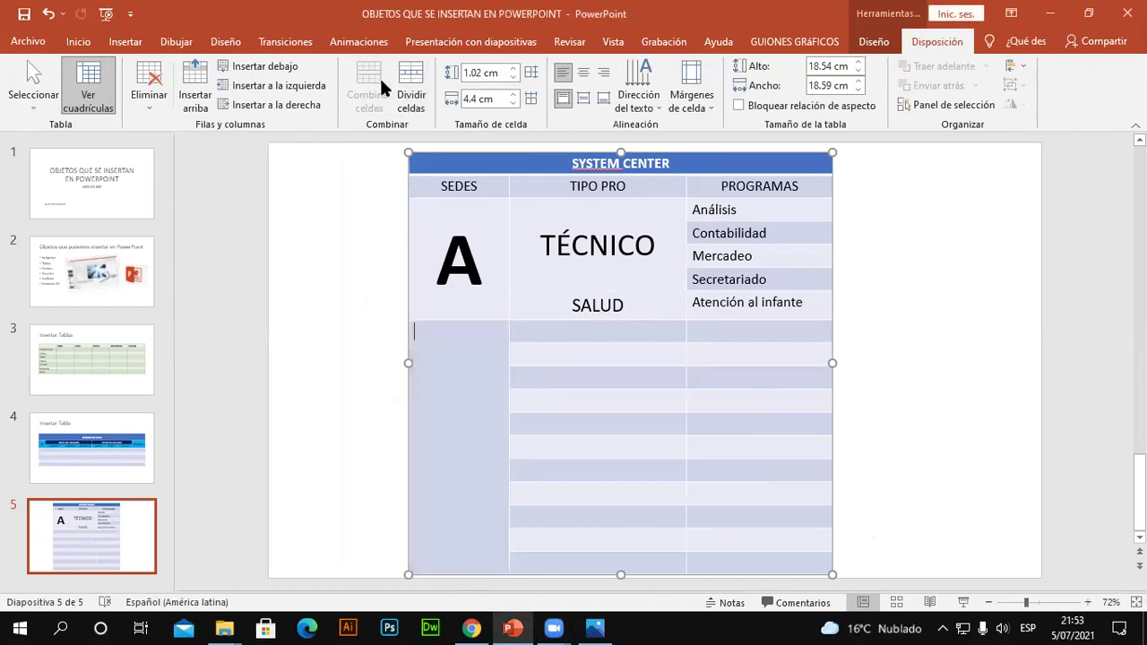
left_click(588, 77)
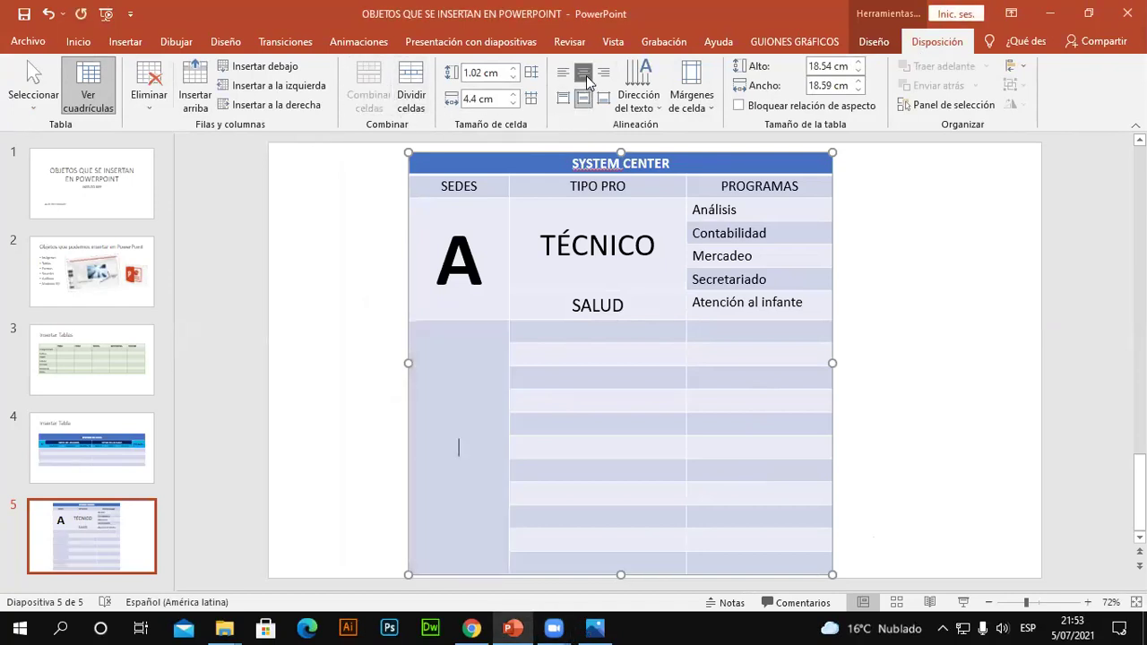
type("b")
key("BackSpace")
type("B")
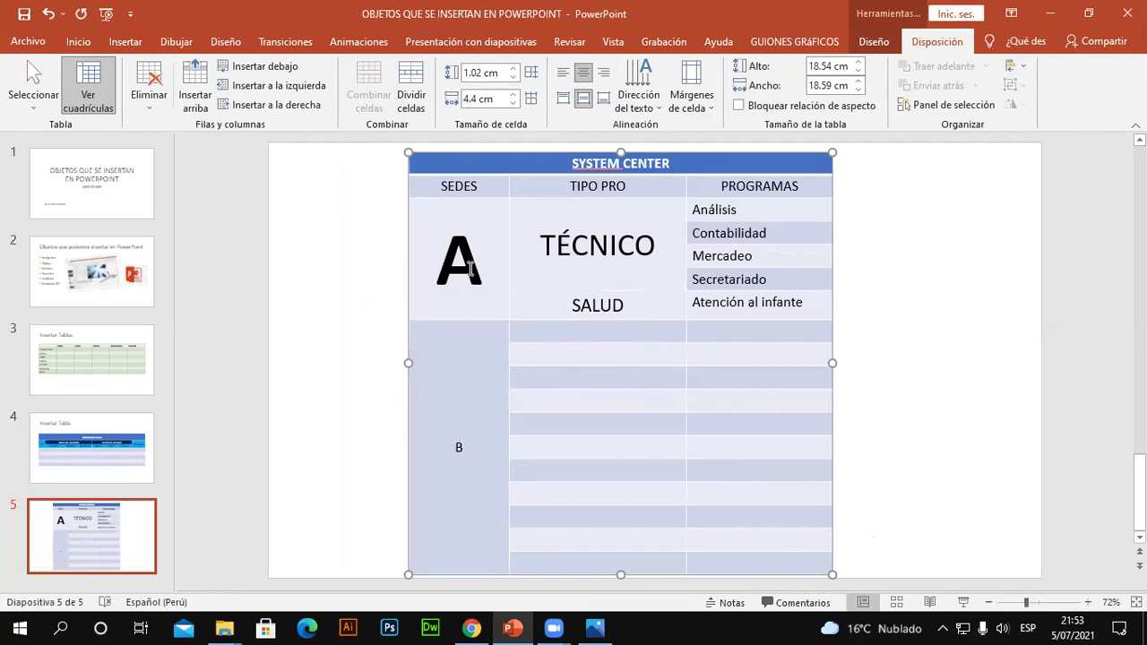
left_click(78, 41)
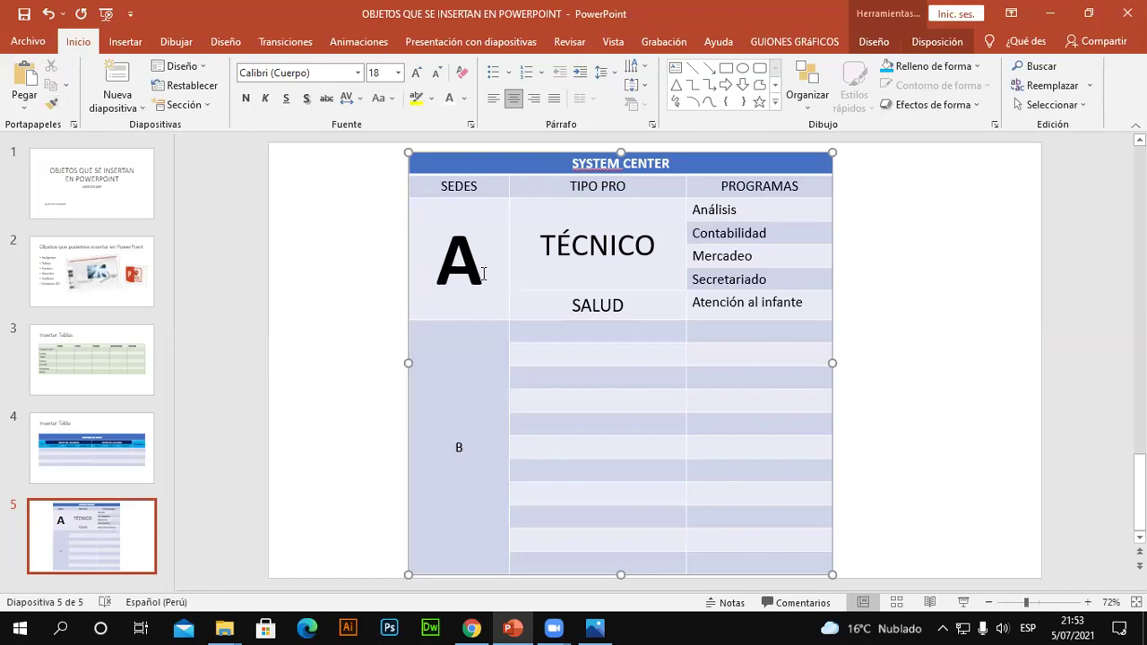
- Apply the letter A's large bold formatting to B using Copiar formato
left_click_drag(483, 273, 446, 272)
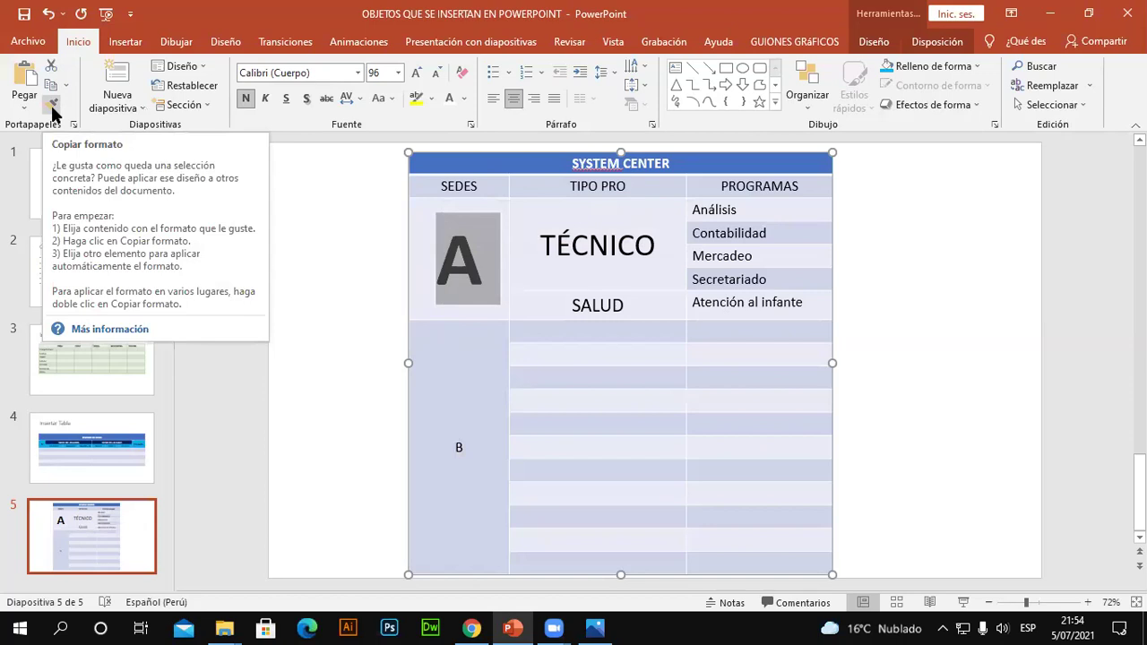
left_click(52, 105)
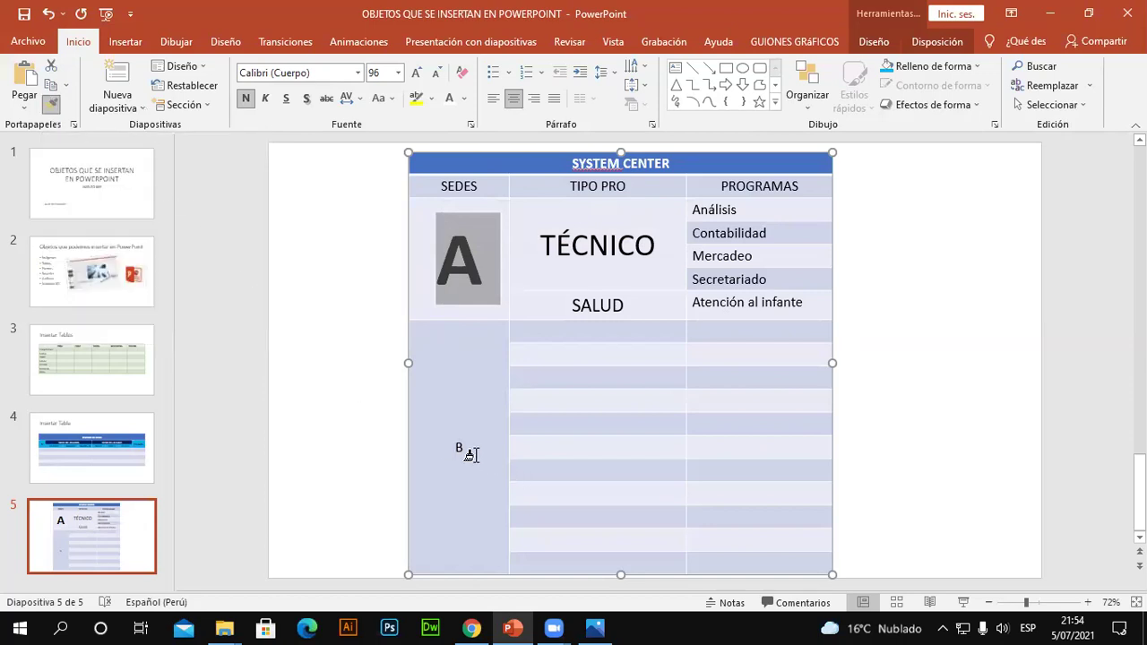
left_click(460, 452)
left_click(461, 446)
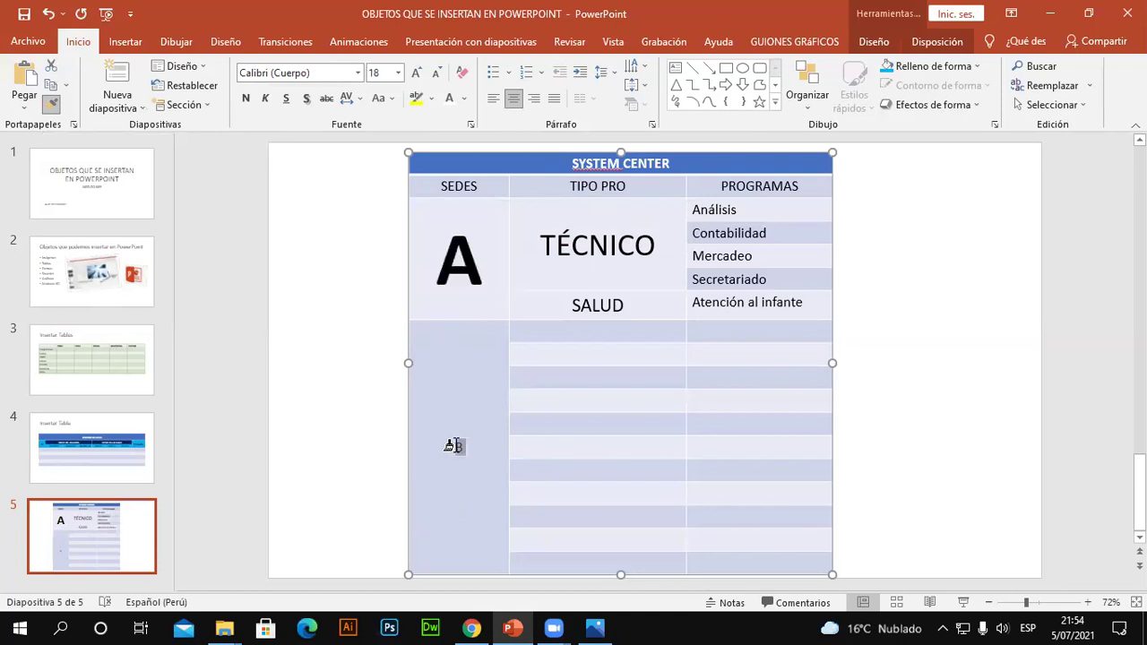
type("B")
left_click(631, 331)
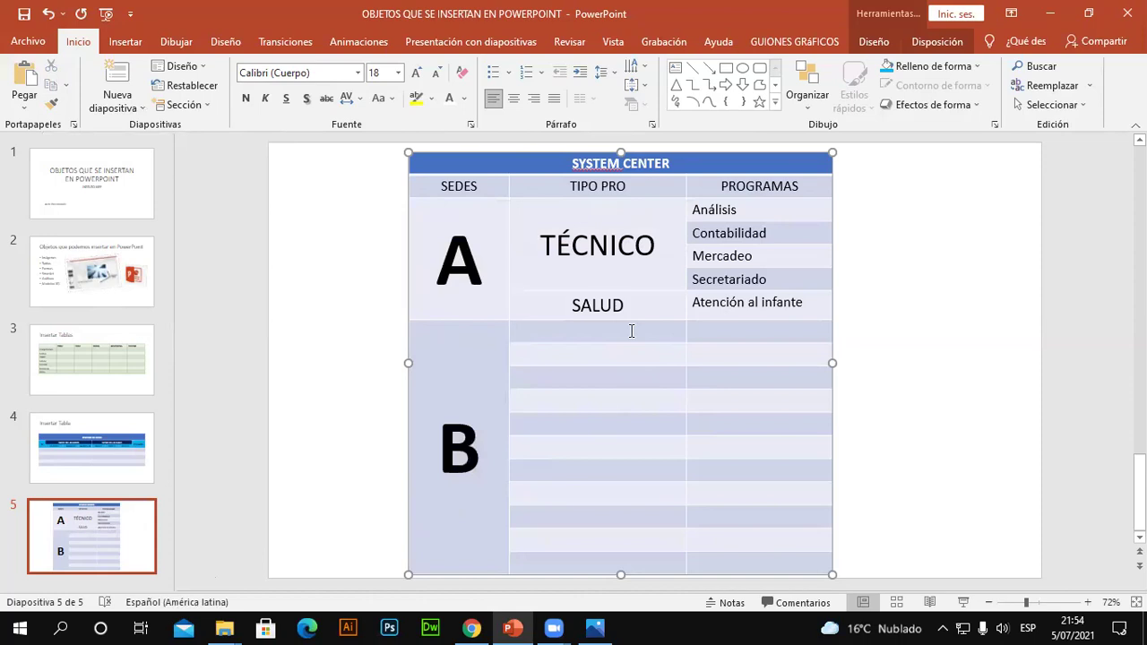
left_click_drag(476, 263, 441, 262)
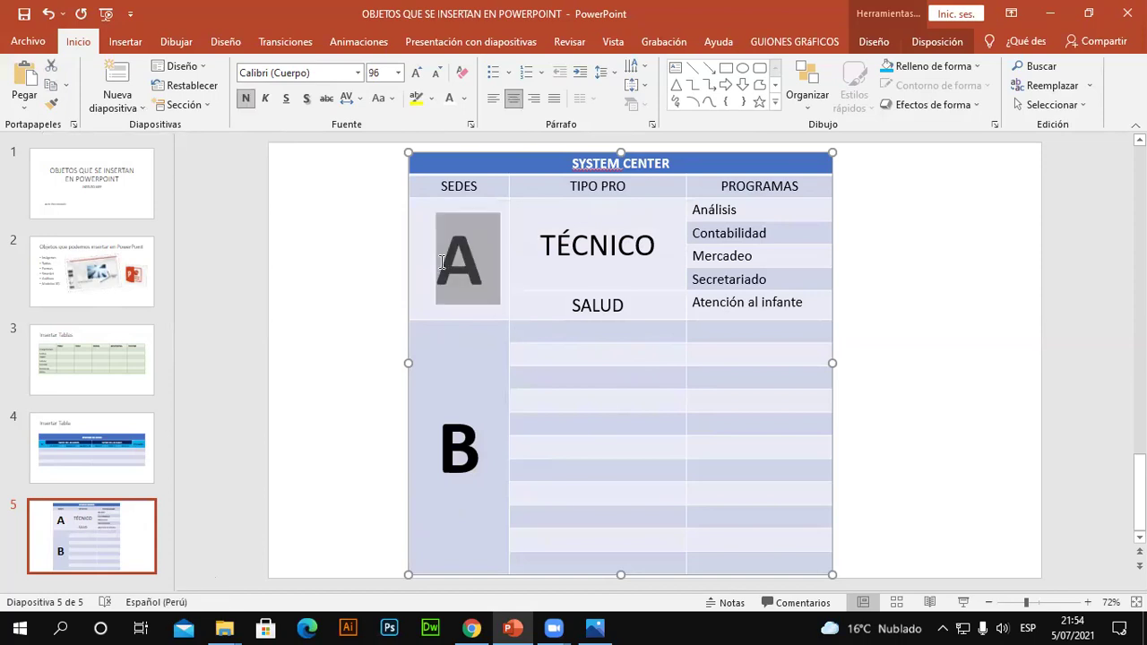
left_click(466, 344)
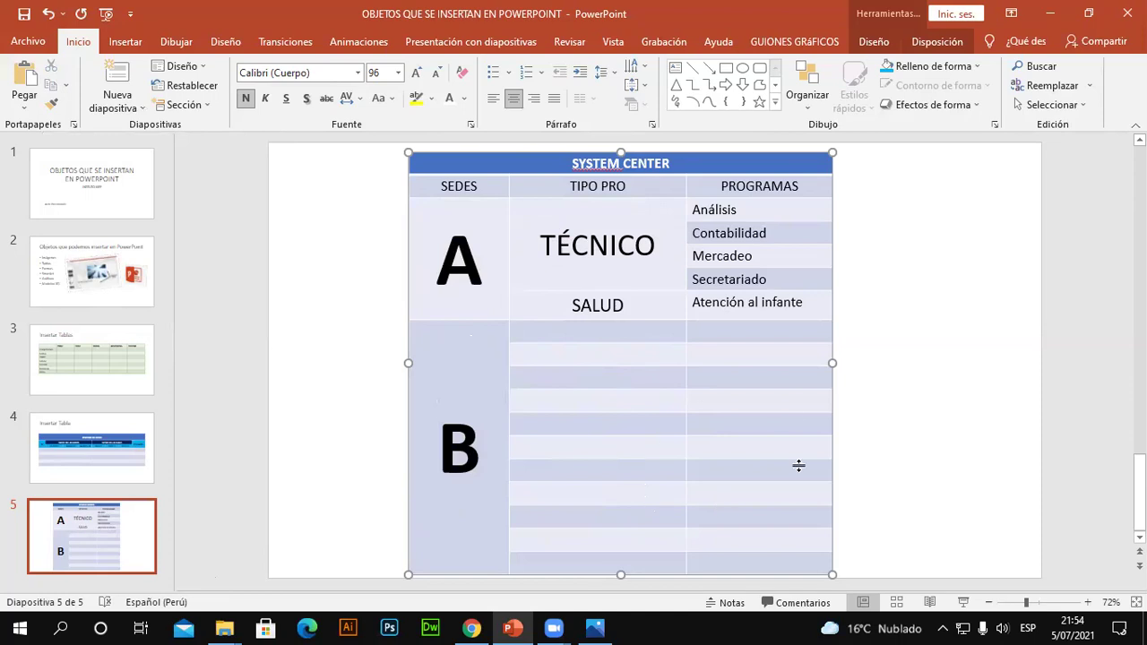
double_click(484, 266)
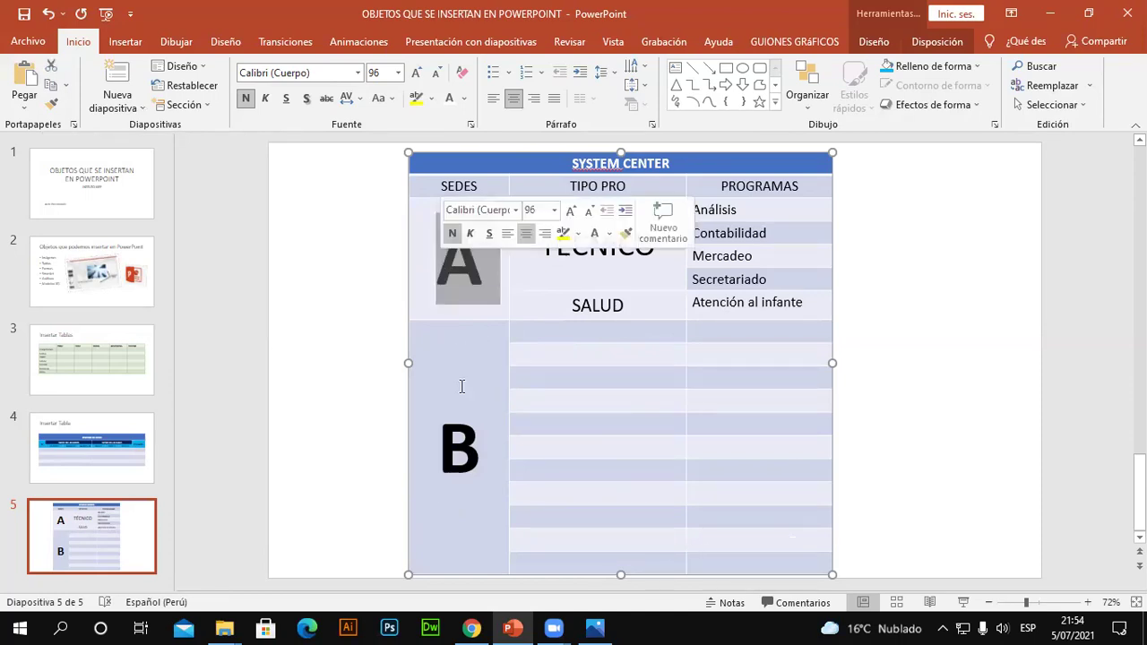
left_click(52, 105)
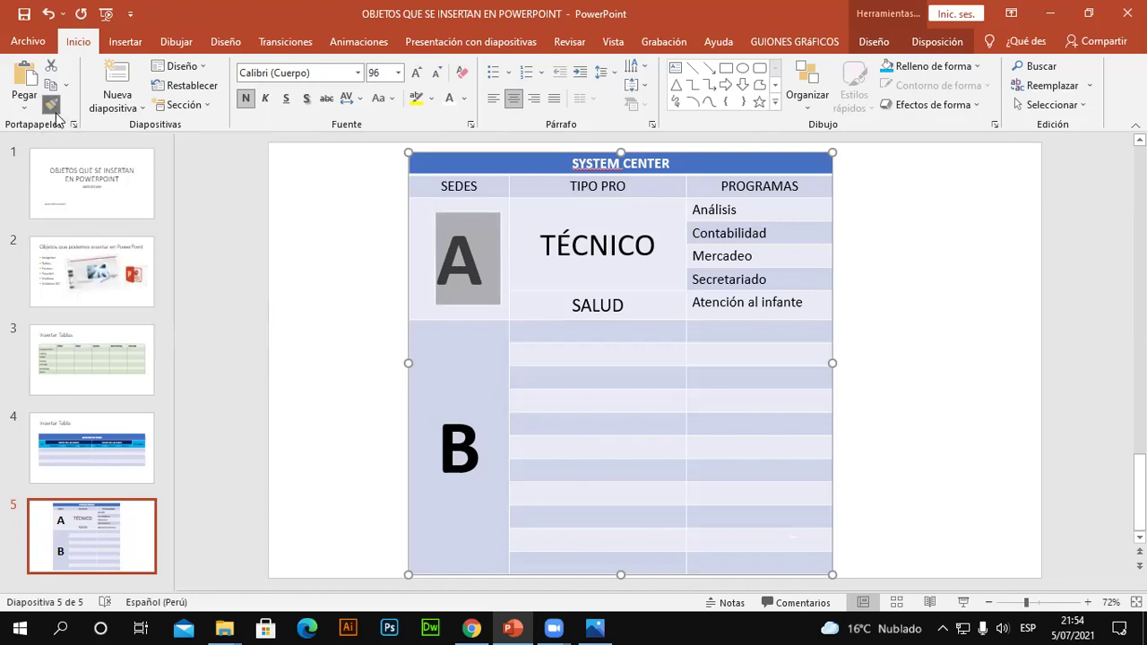
left_click(482, 465)
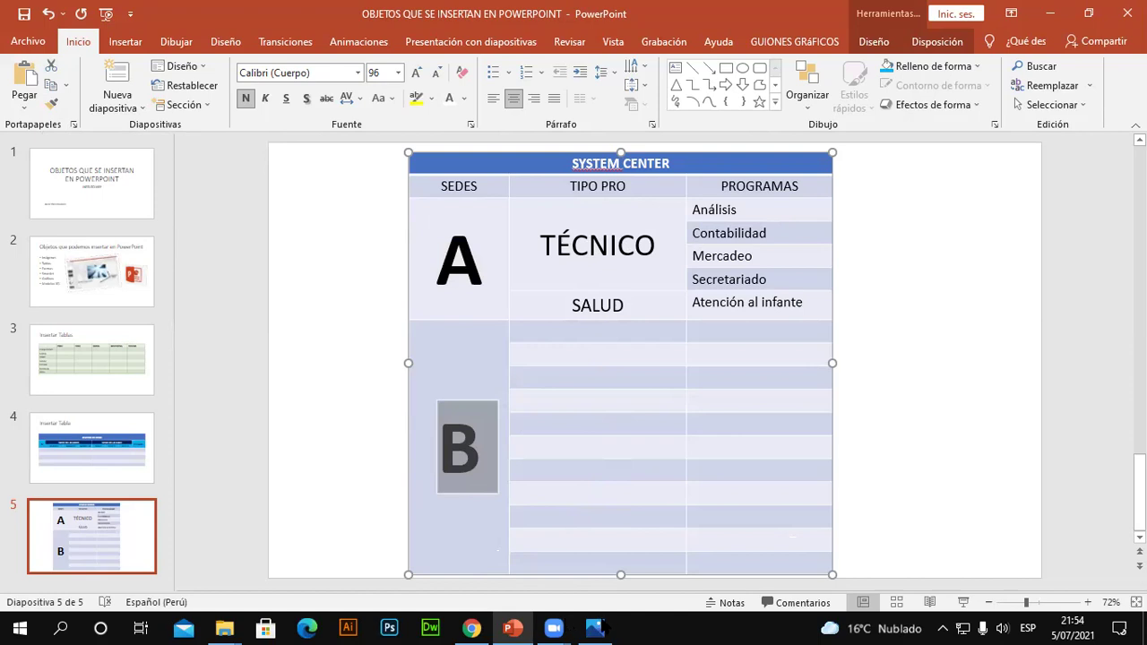
key("alt+Tab")
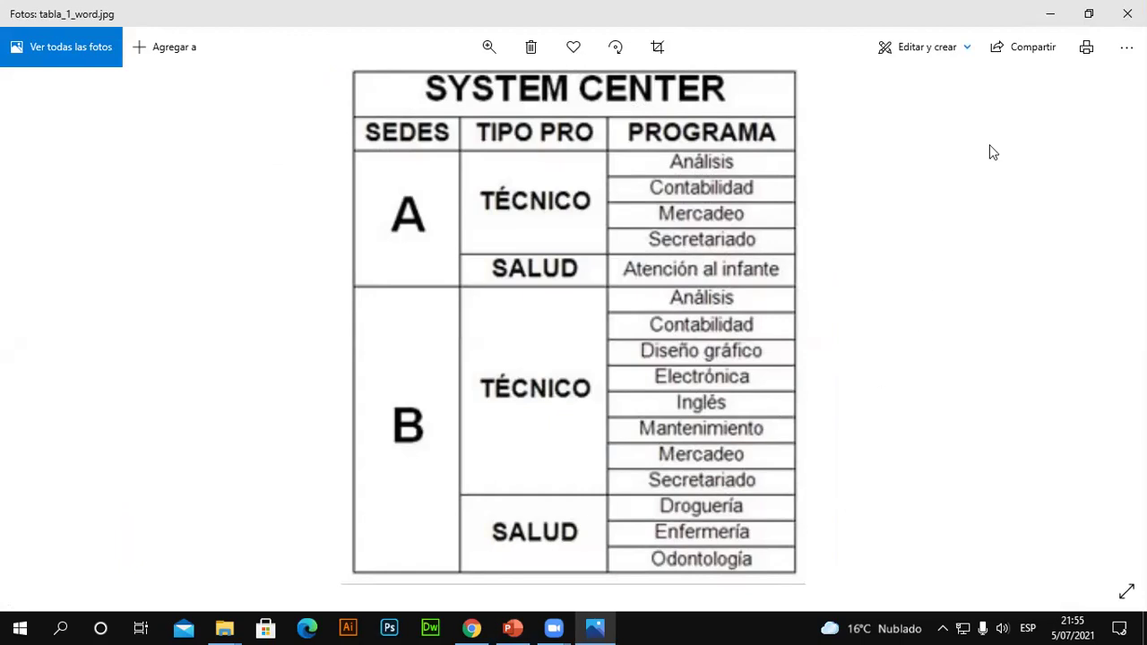
- Merge sede B's empty TIPO PRO cells below SALUD and centre them both ways
left_click(1051, 13)
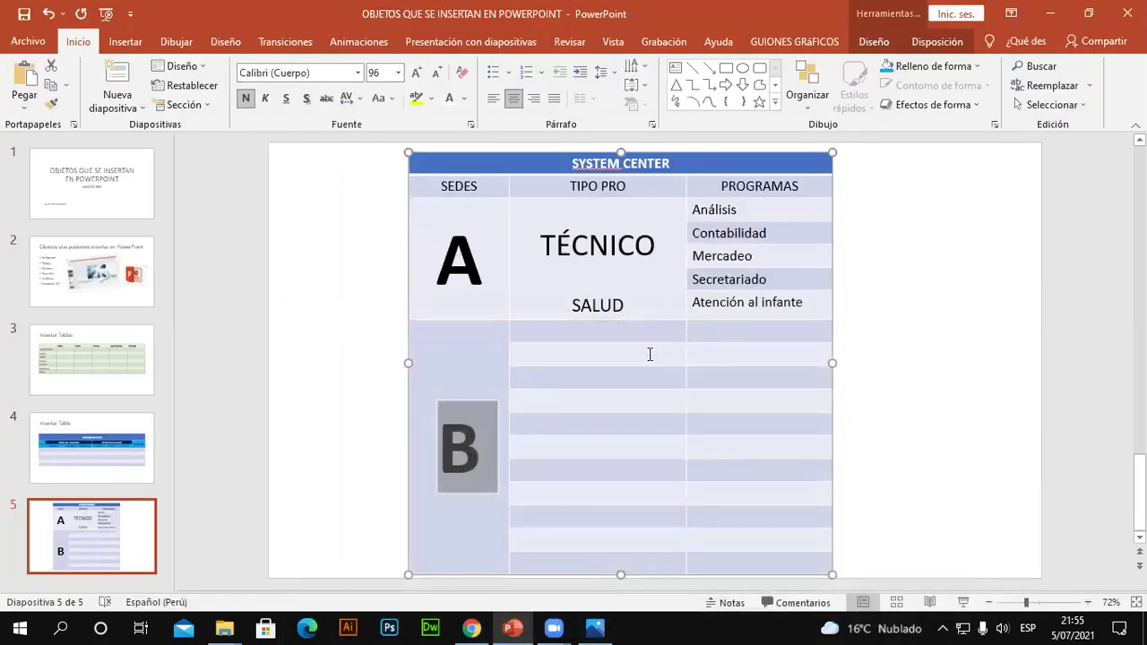
left_click_drag(624, 335, 638, 492)
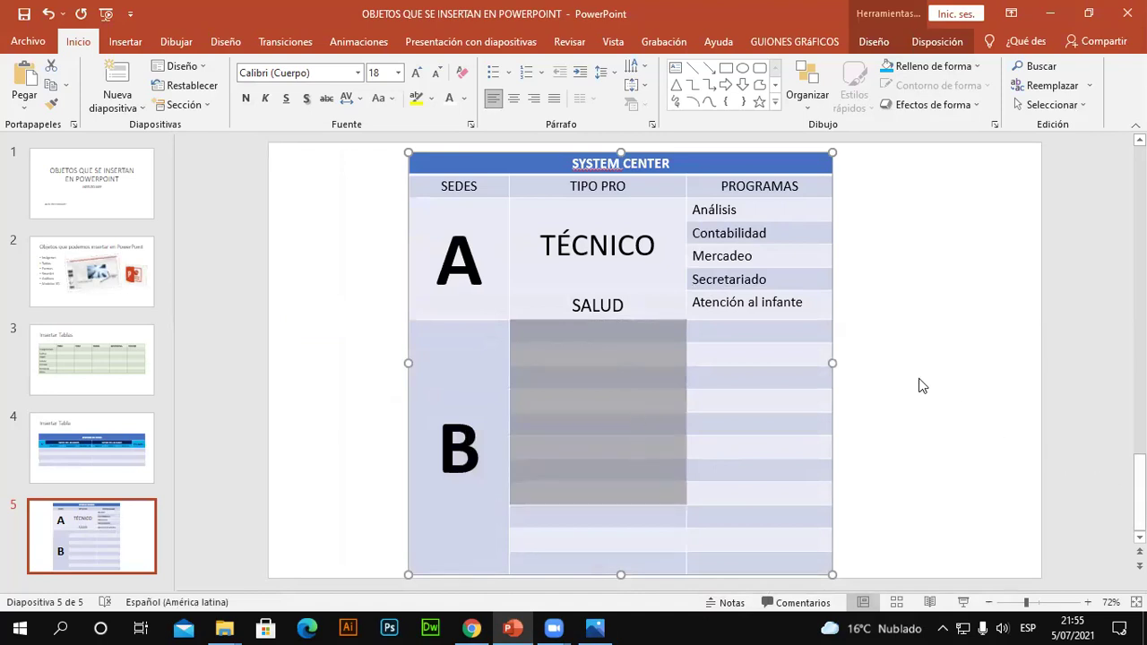
left_click(926, 54)
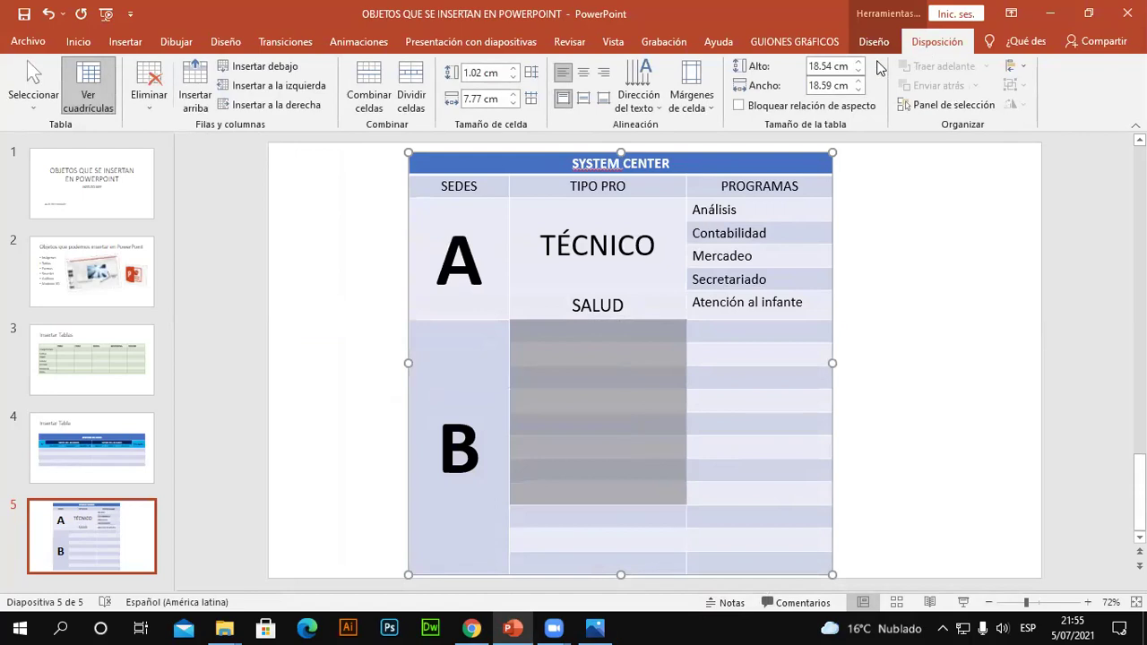
left_click(371, 92)
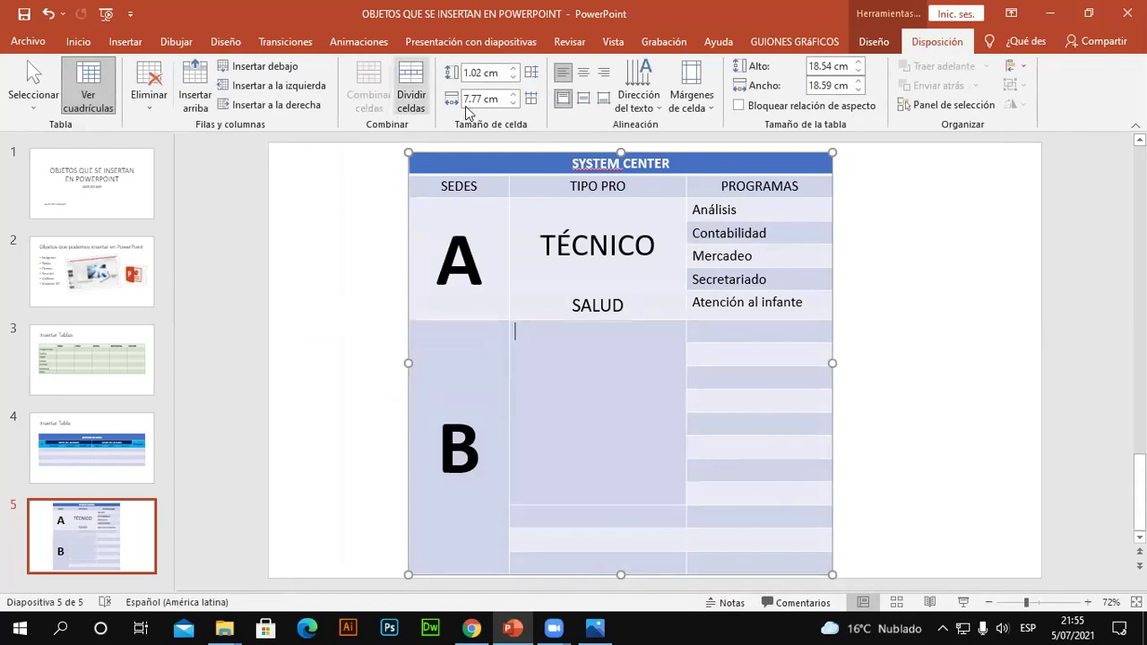
left_click(582, 99)
left_click(582, 72)
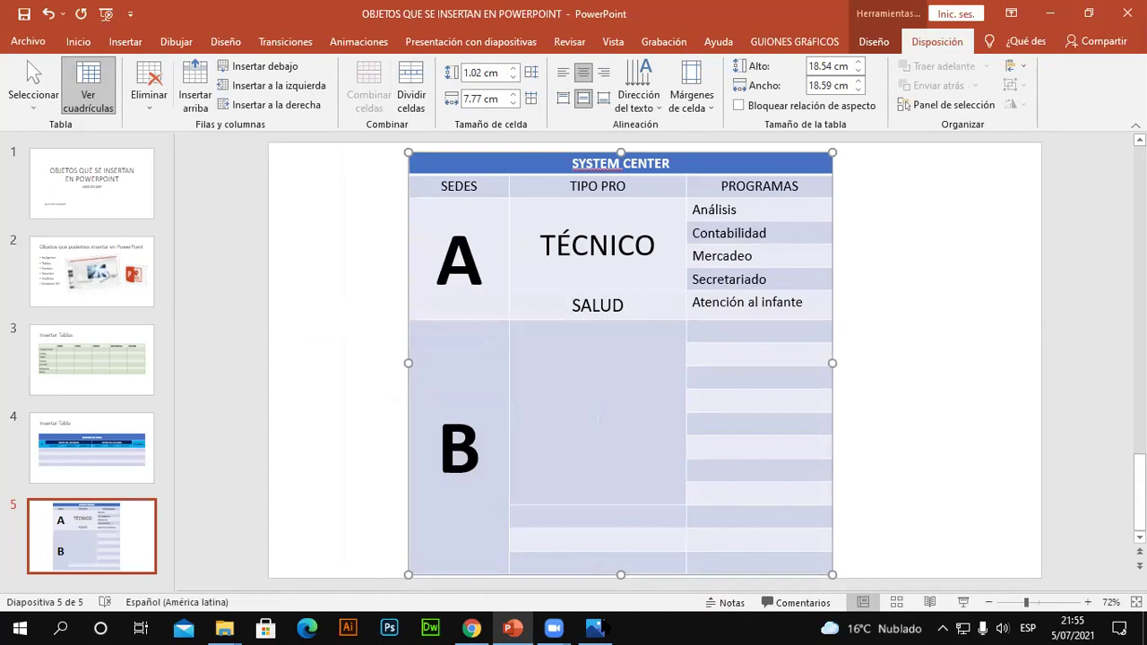
- Type TECNICO in the merged cell and correct it to TÉCNICO
left_click(600, 627)
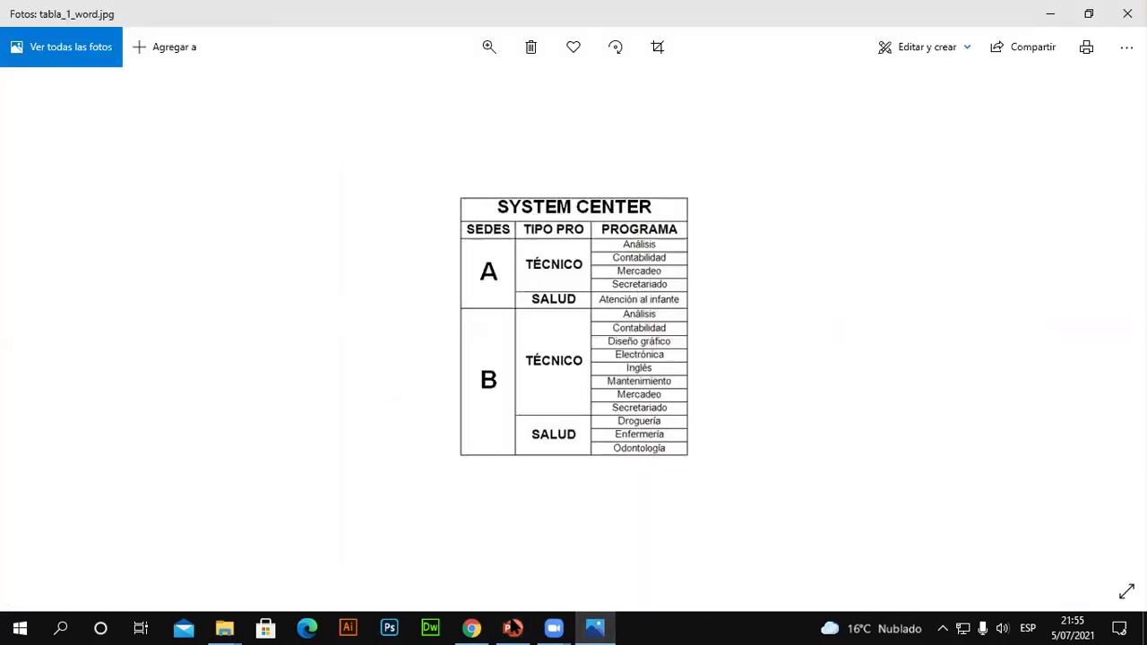
key("alt+Tab")
type("TECNICO")
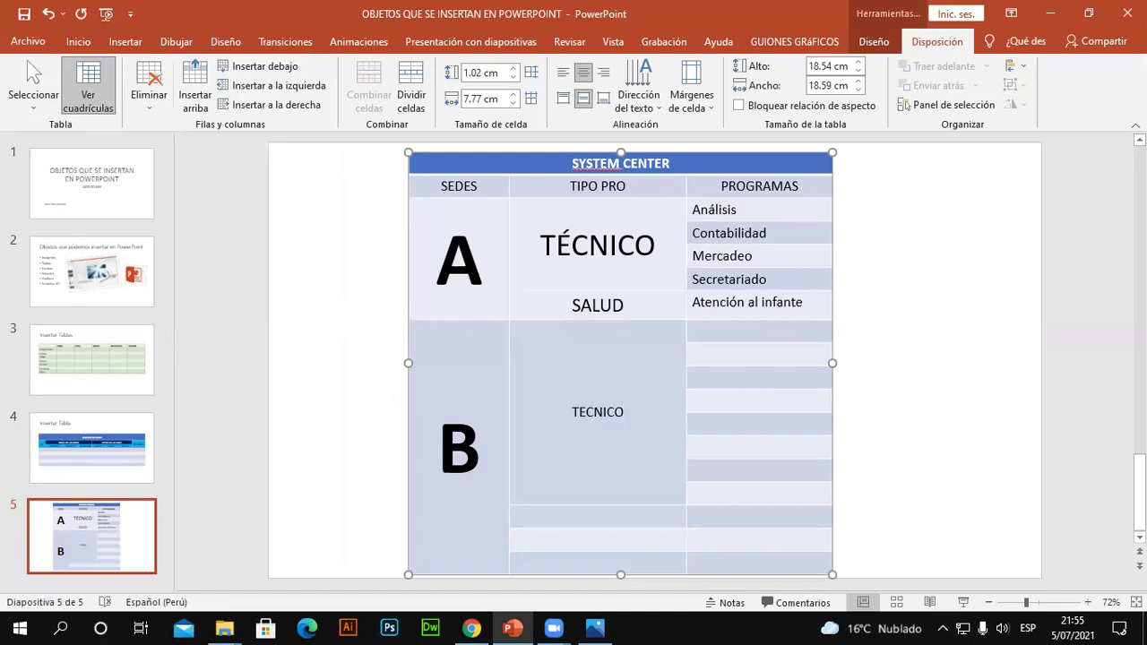
left_click(618, 248)
right_click(615, 410)
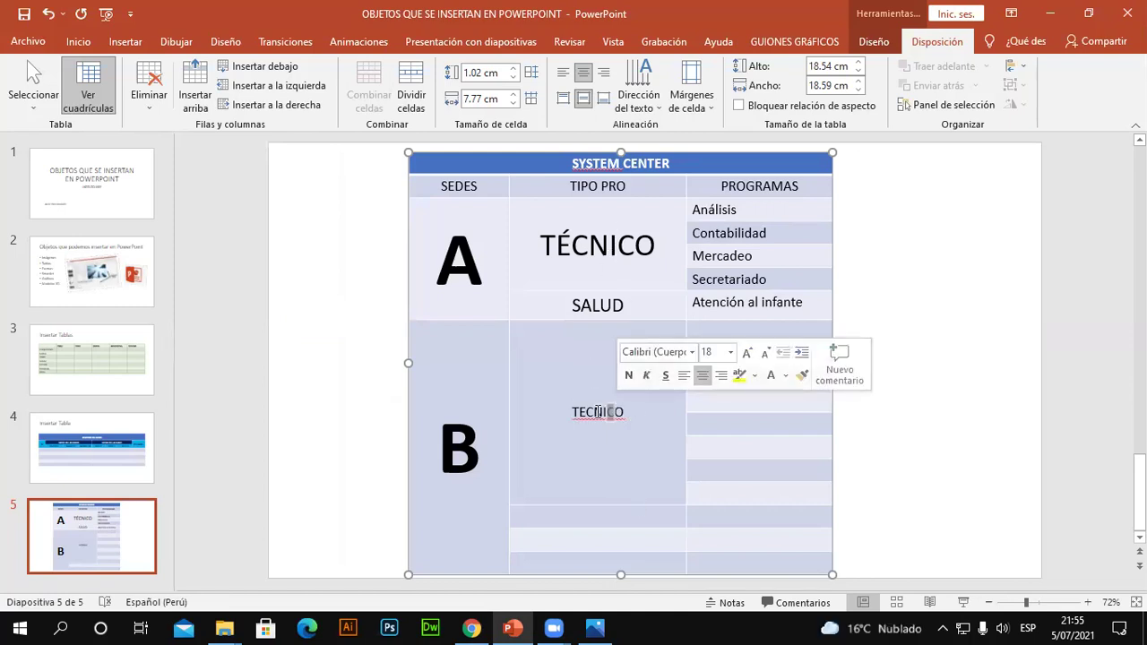
left_click(639, 423)
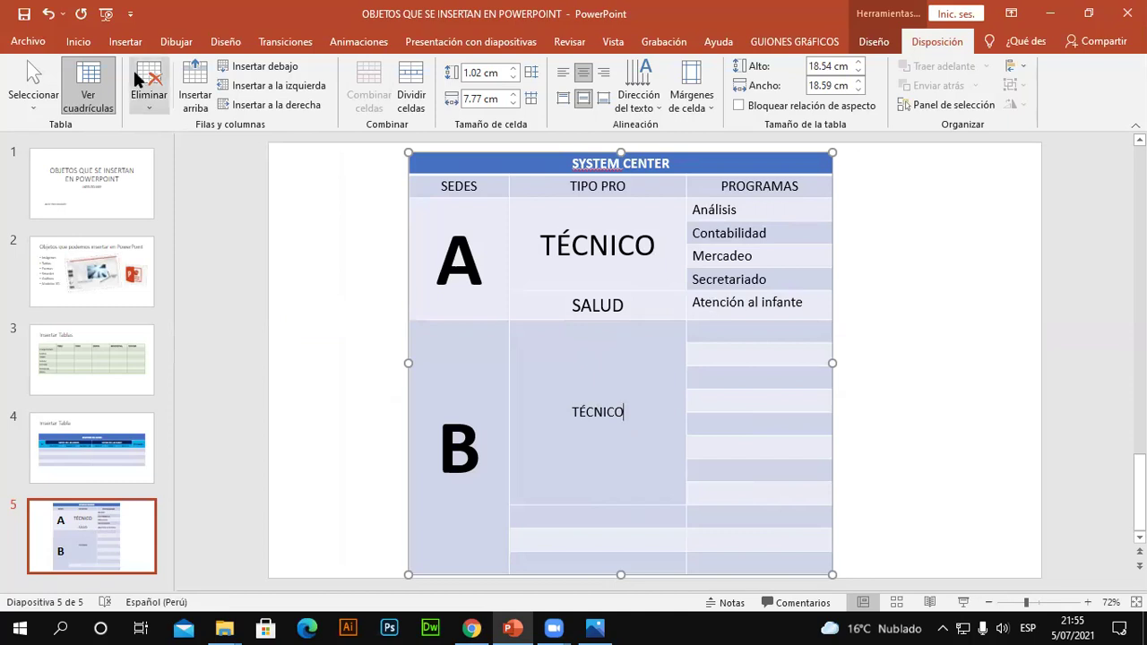
- Copy group A's 40-point TÉCNICO formatting onto group B's TÉCNICO with Copiar formato
left_click(78, 41)
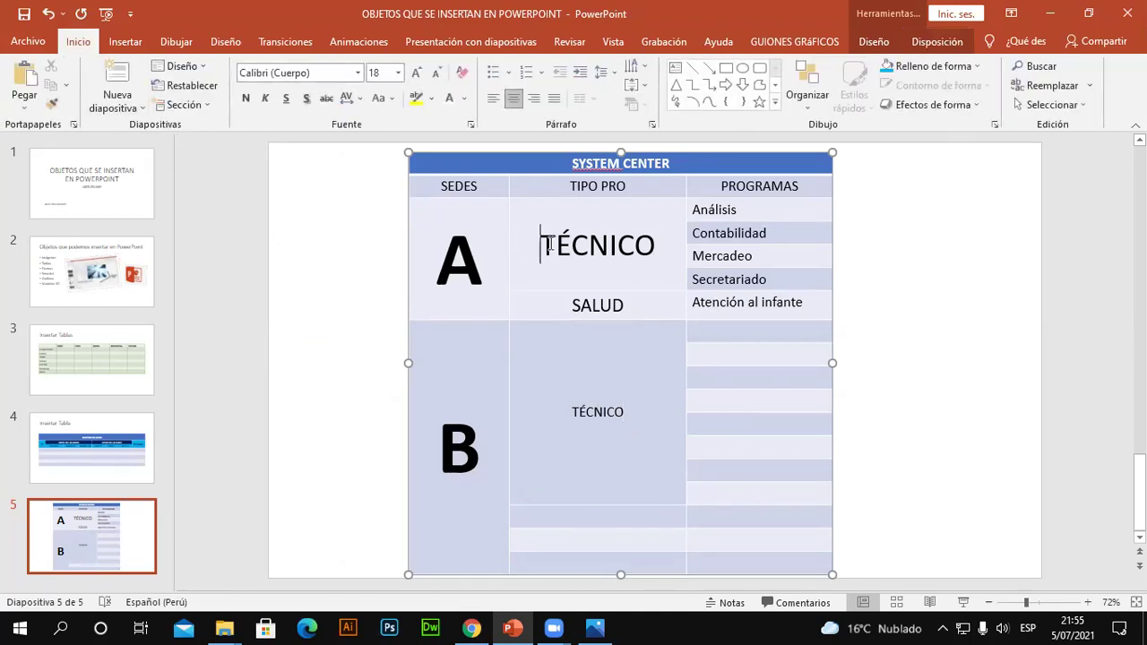
left_click_drag(539, 245, 660, 247)
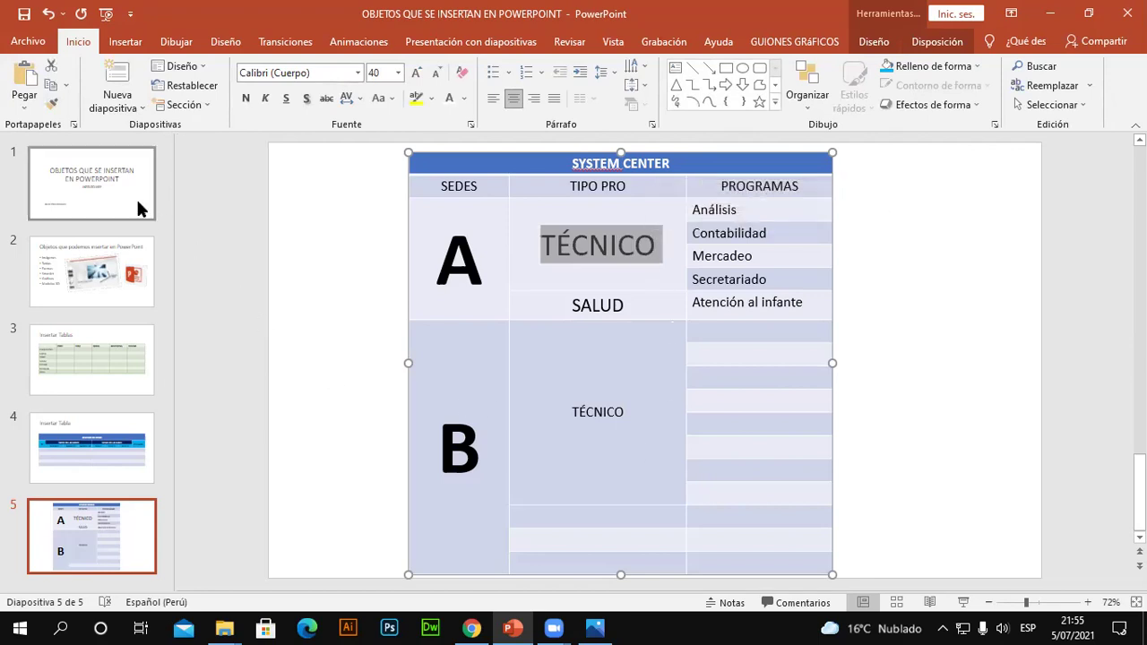
left_click(53, 107)
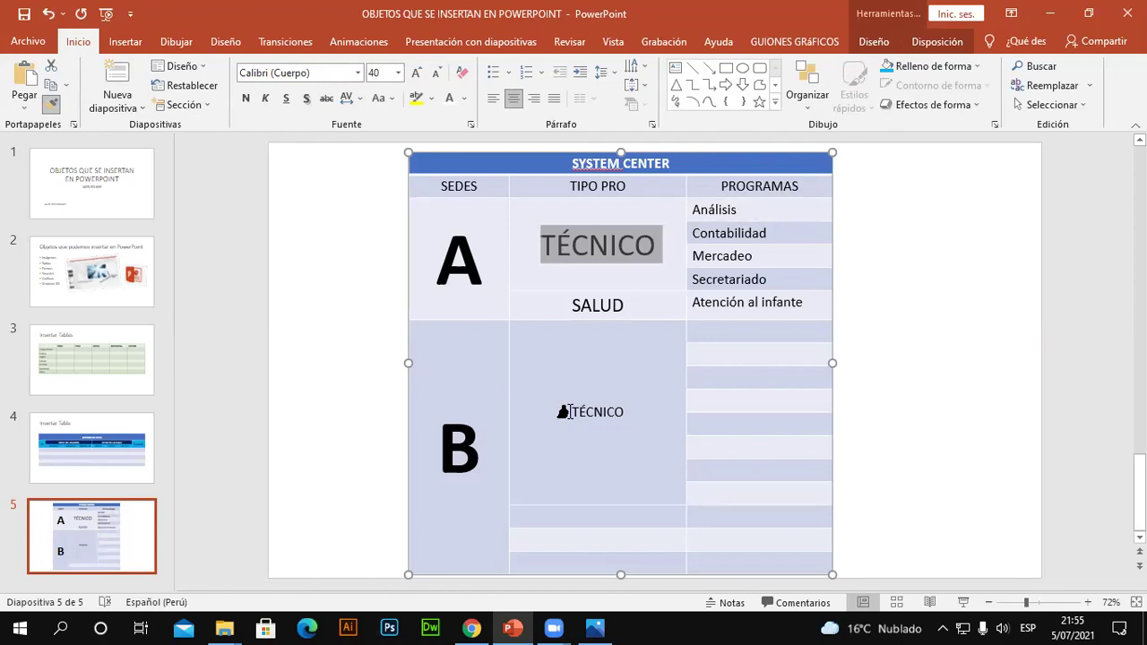
left_click_drag(562, 414, 645, 421)
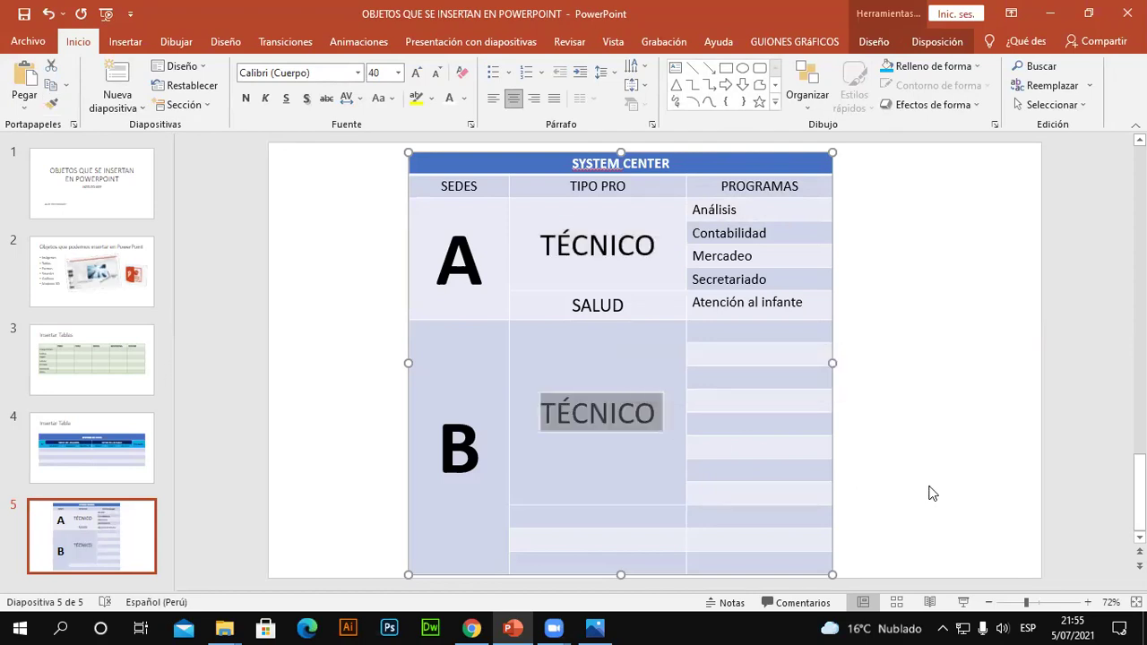
left_click(746, 427)
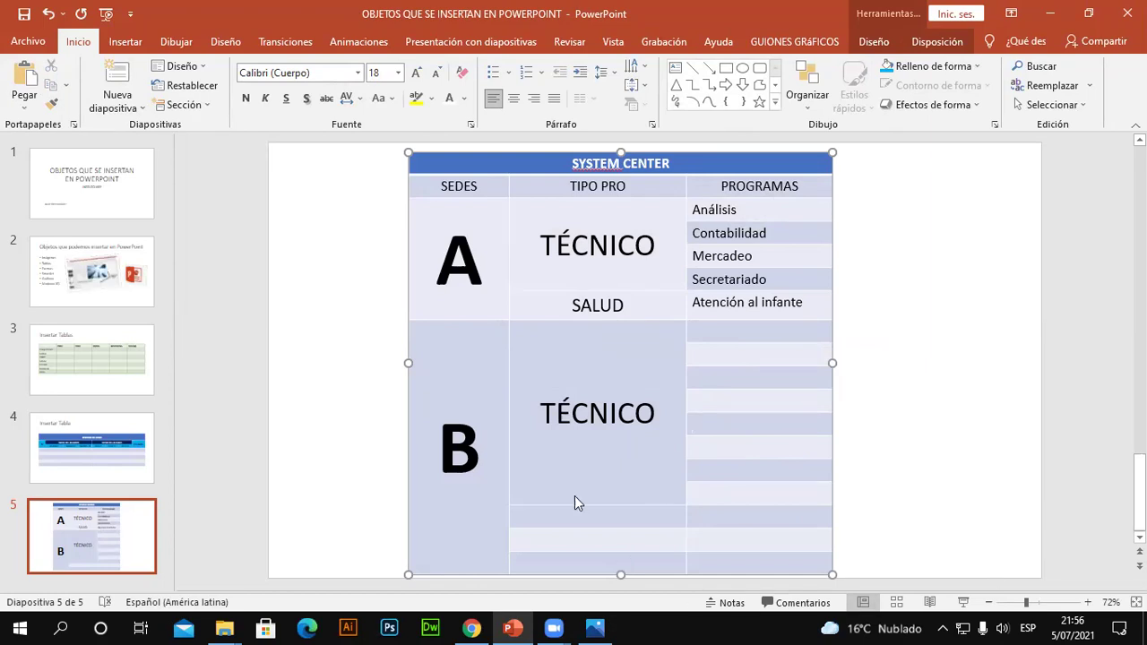
key("alt+Tab")
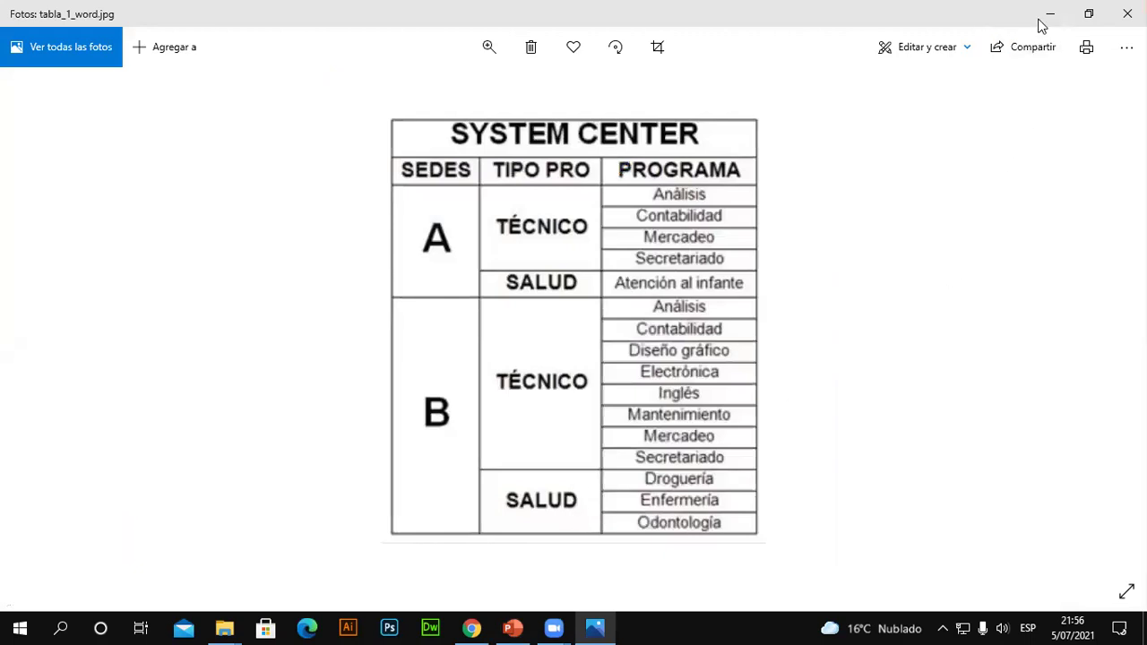
- Narrow the table from its left edge and nudge it into position on the slide
left_click(1049, 14)
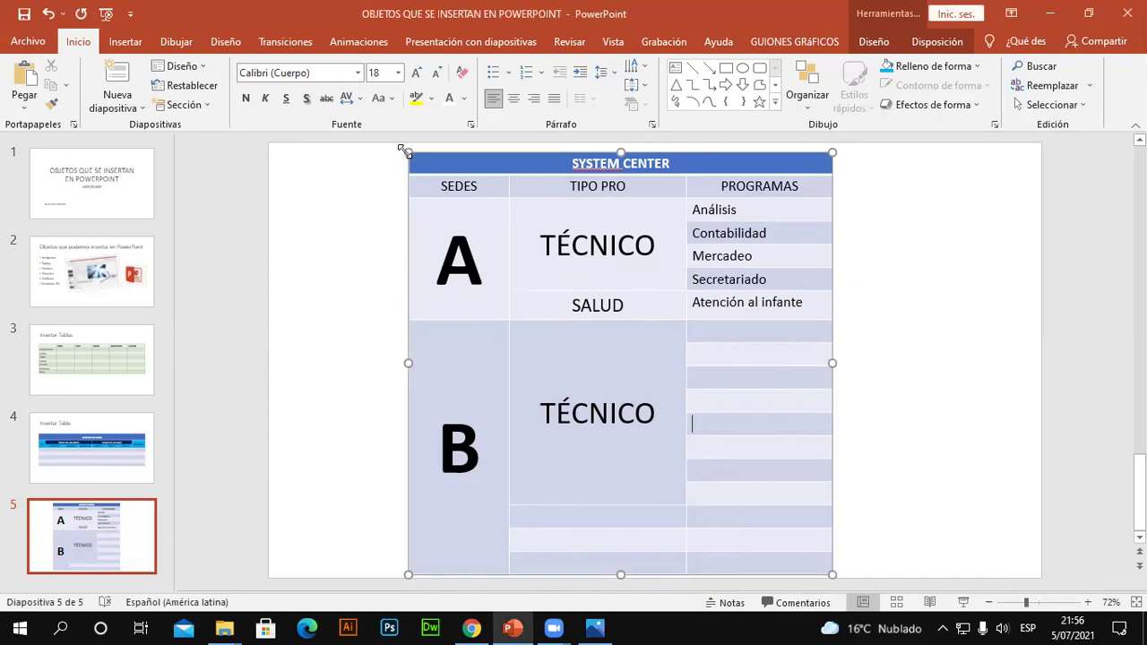
left_click_drag(403, 150, 438, 150)
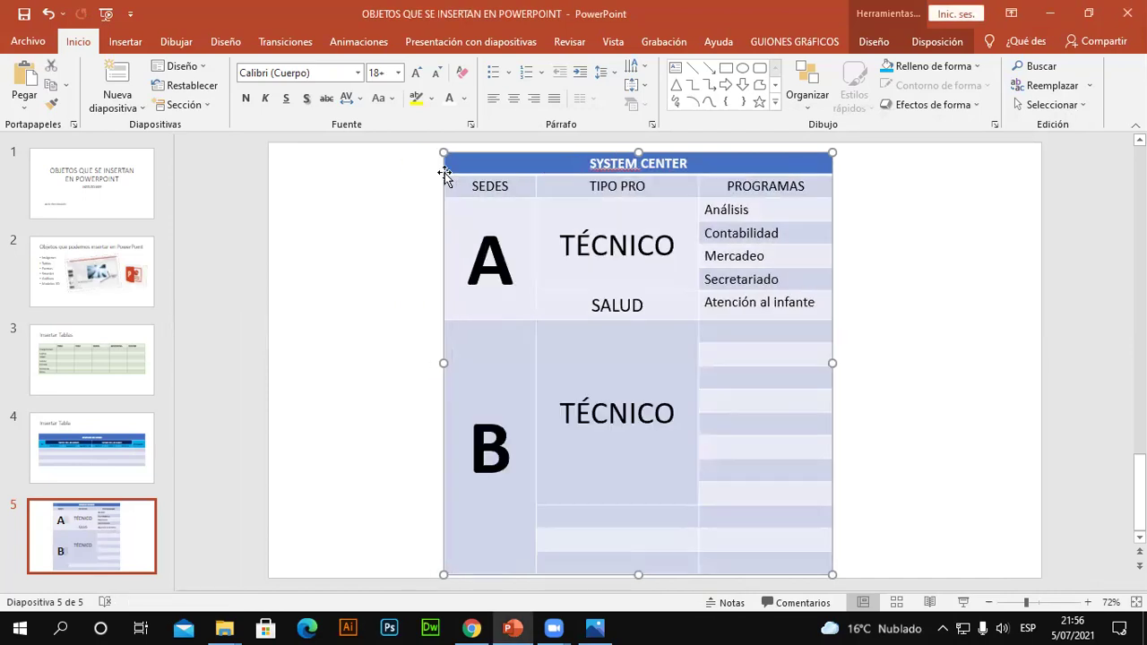
left_click_drag(571, 154, 572, 148)
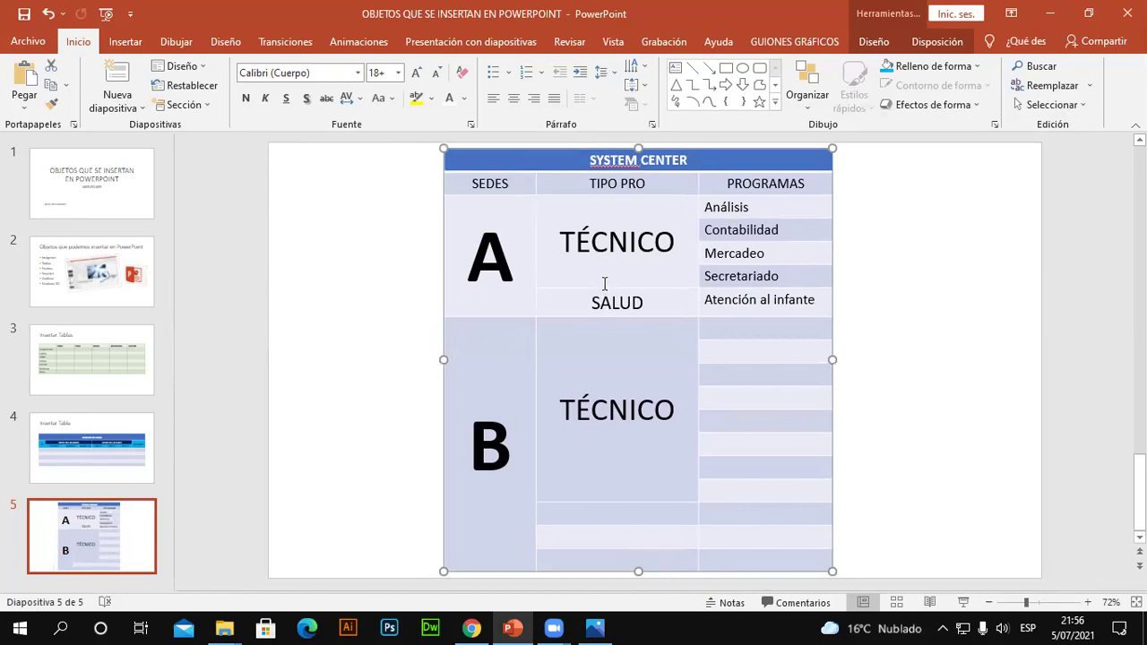
left_click_drag(601, 287, 601, 278)
- Shrink the header row and group A text down to about 14 points
left_click(484, 183)
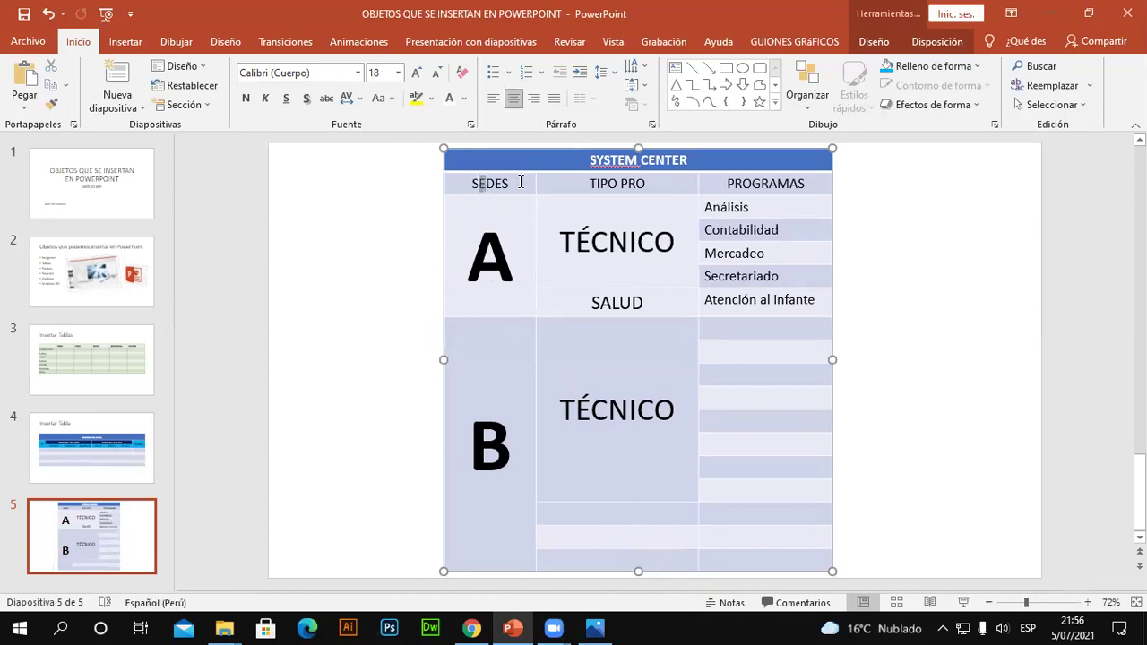
left_click_drag(520, 182, 766, 300)
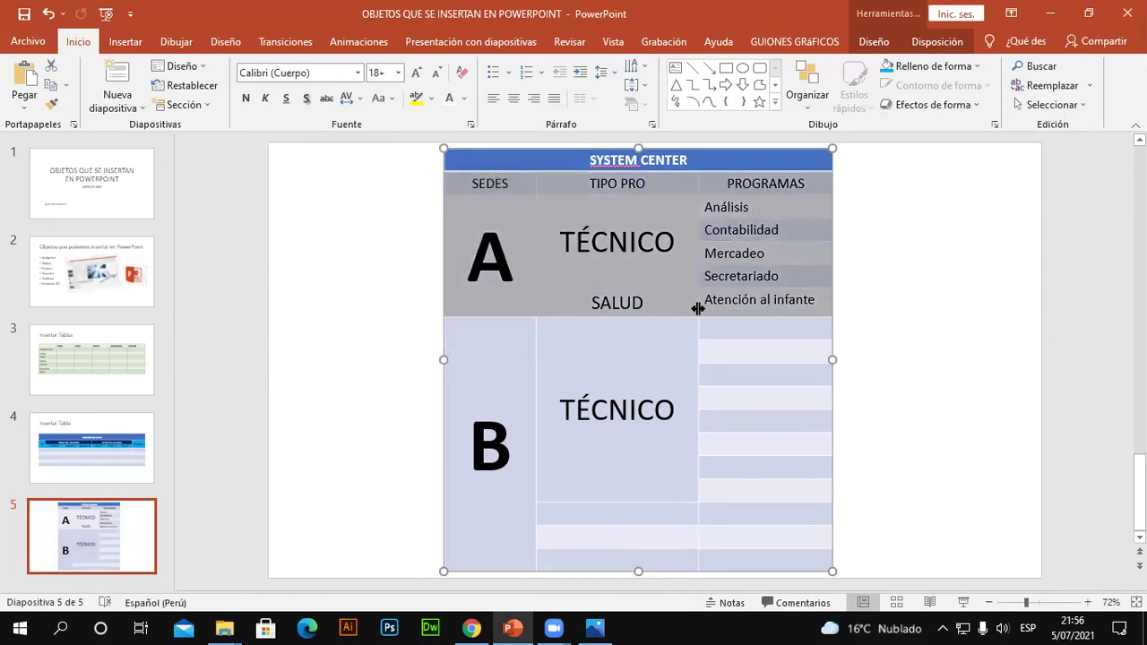
left_click(416, 76)
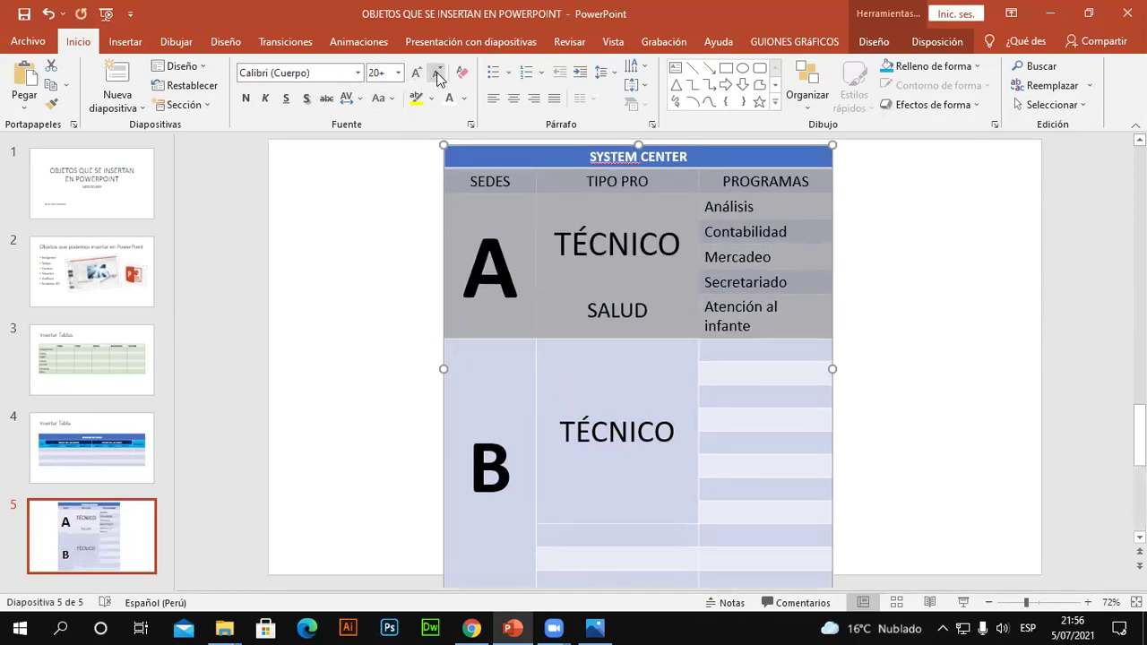
left_click(436, 75)
left_click(437, 75)
left_click(437, 75)
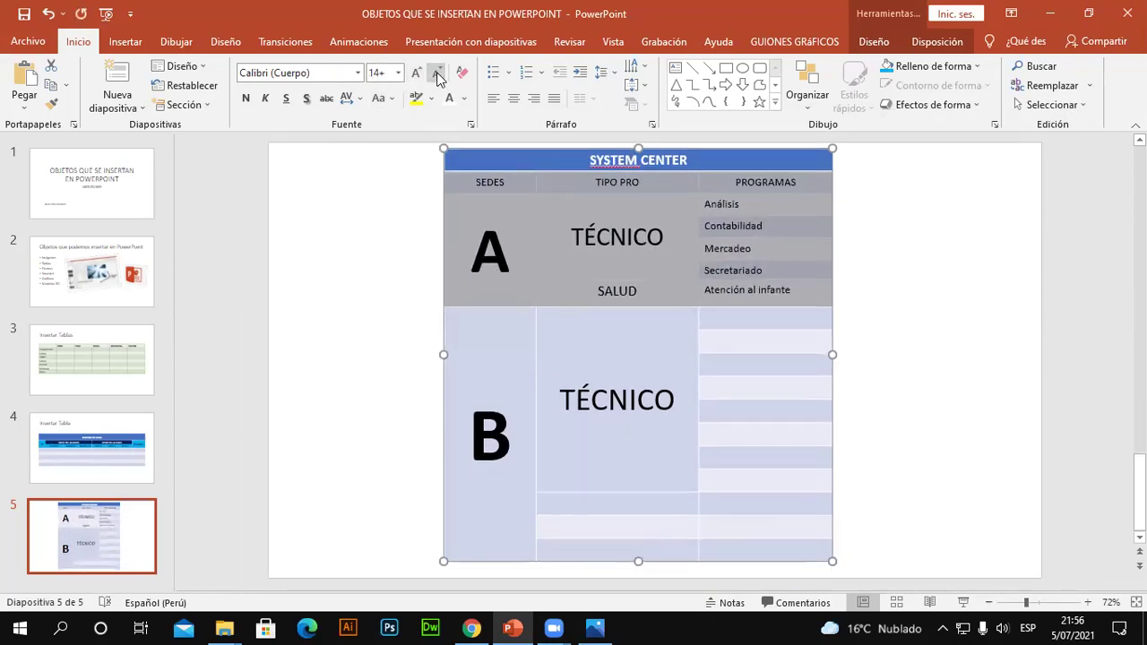
left_click(744, 367)
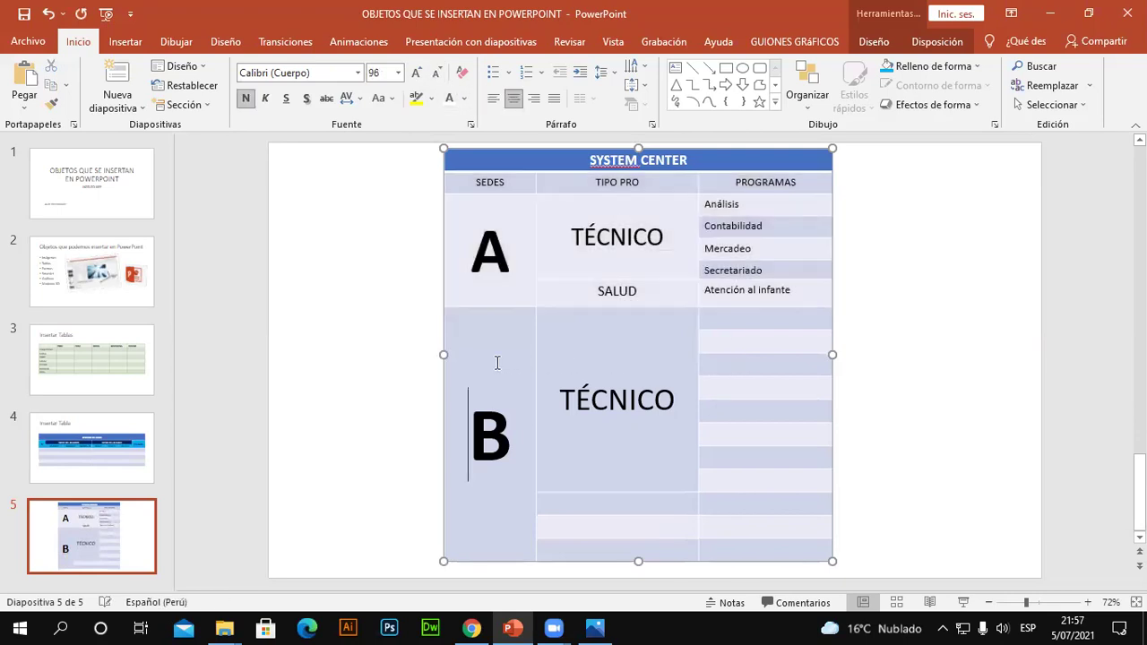
- Select the large B and move the border between groups A and B up slightly
left_click_drag(499, 362, 522, 356)
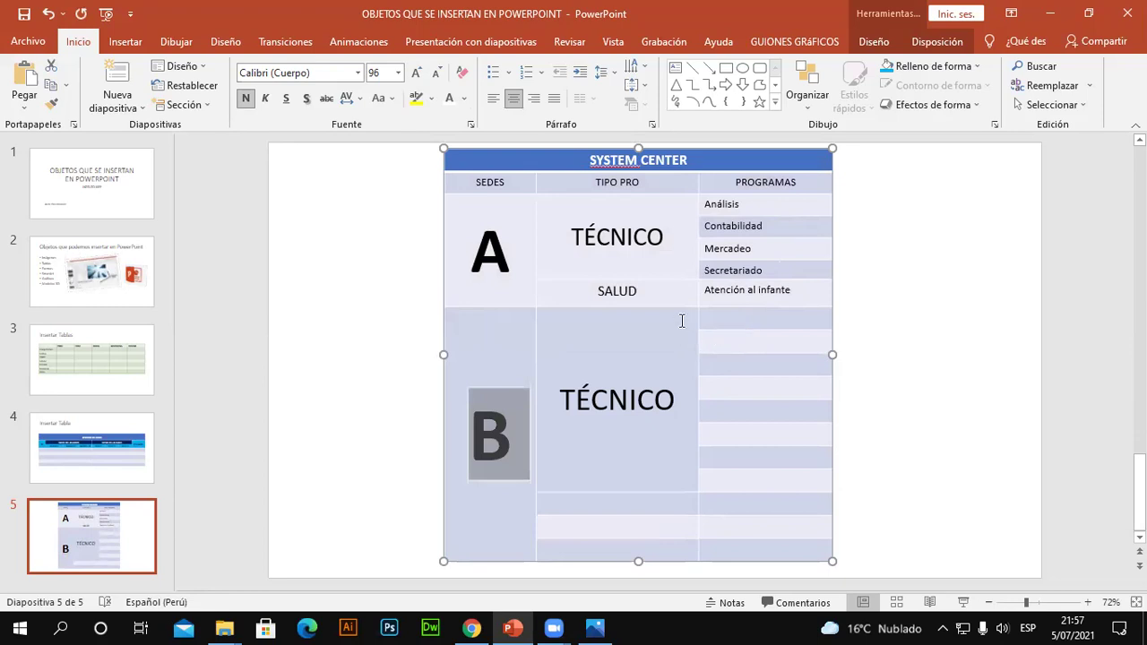
left_click_drag(642, 309, 643, 305)
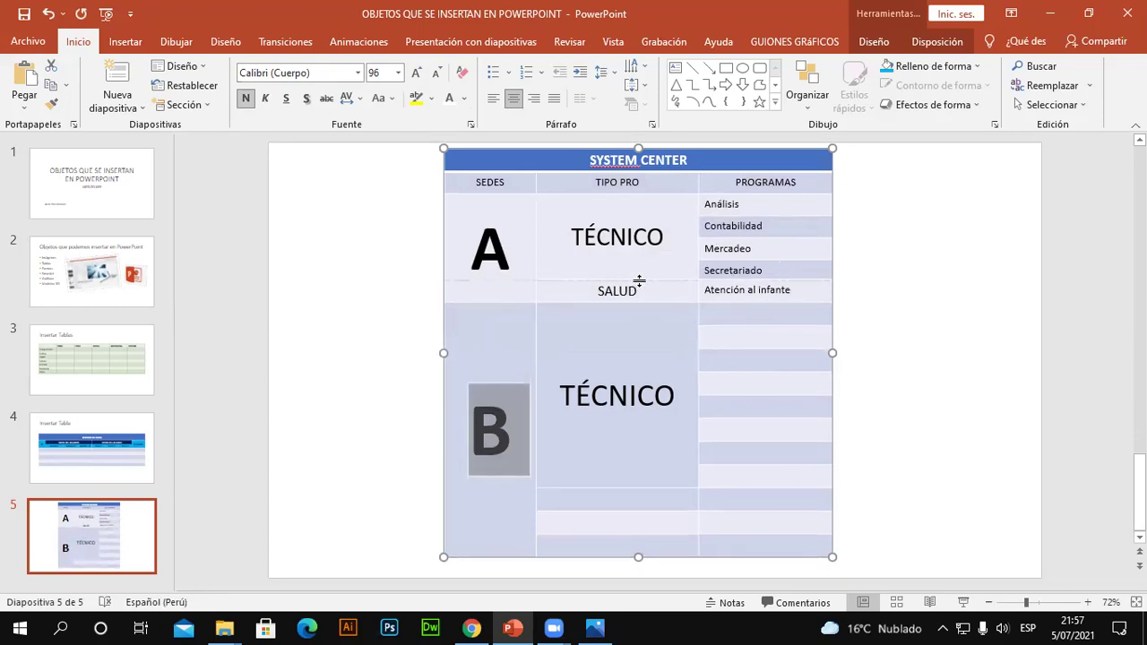
left_click_drag(639, 281, 639, 281)
- Merge the empty TIPO PRO cells below group B's TÉCNICO and type 'SA' into the merged cell
left_click(660, 502)
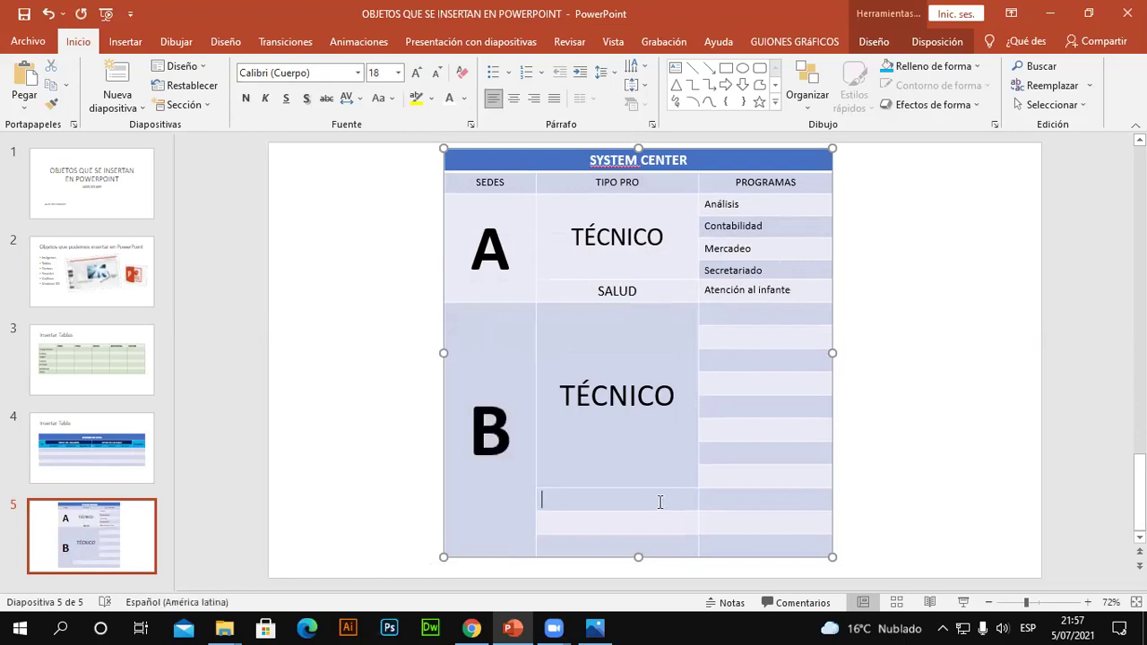
left_click_drag(663, 498, 680, 532)
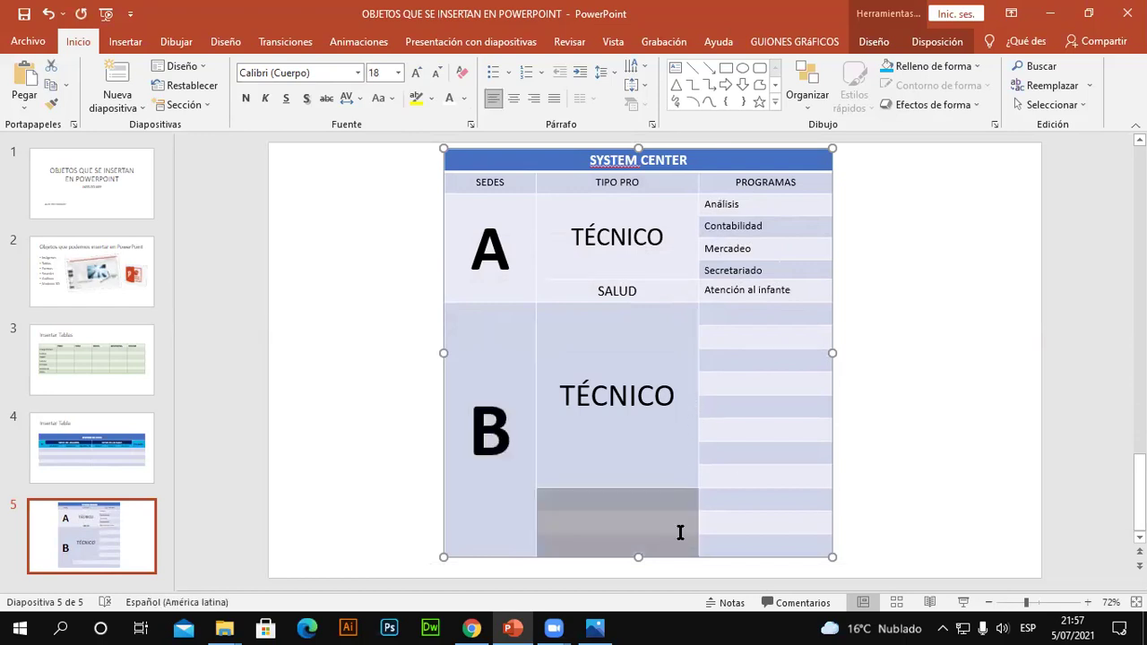
left_click(936, 47)
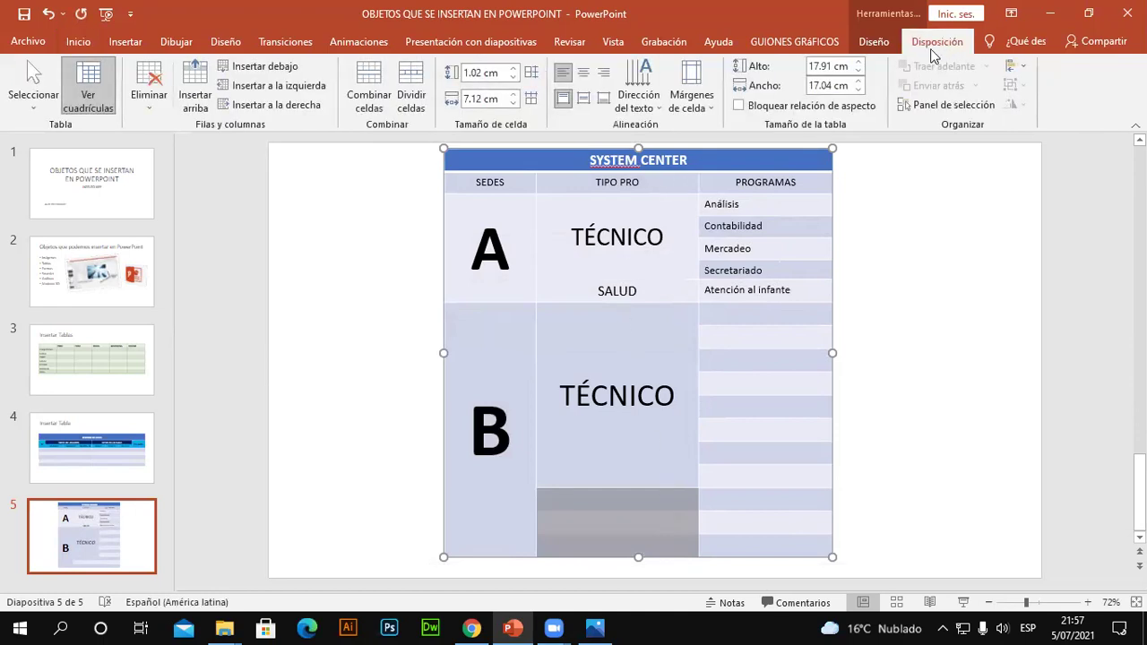
left_click(382, 95)
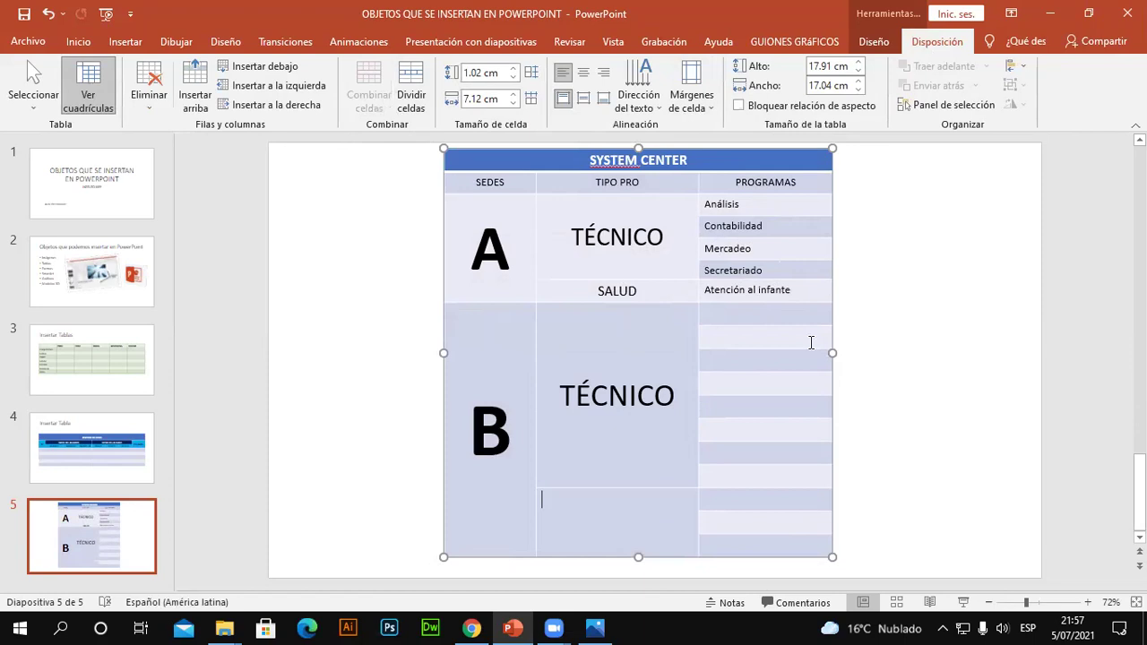
type("SALUD")
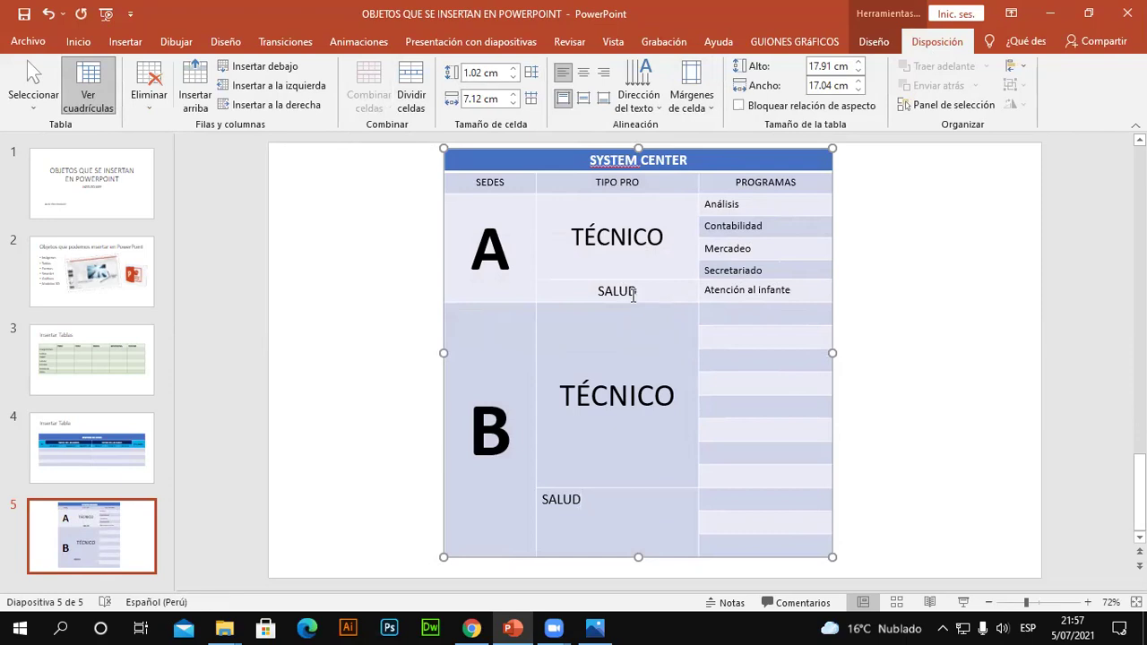
- Paint the upper SALUD's formatting onto the lower SALUD and centre it horizontally and vertically
double_click(616, 290)
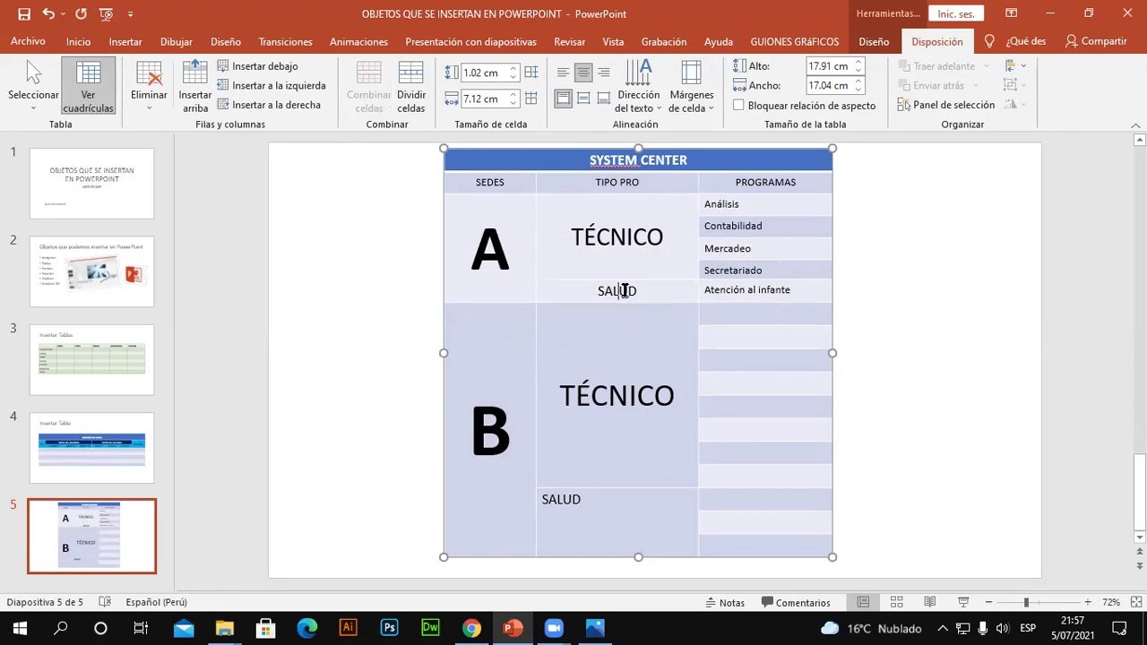
left_click(78, 41)
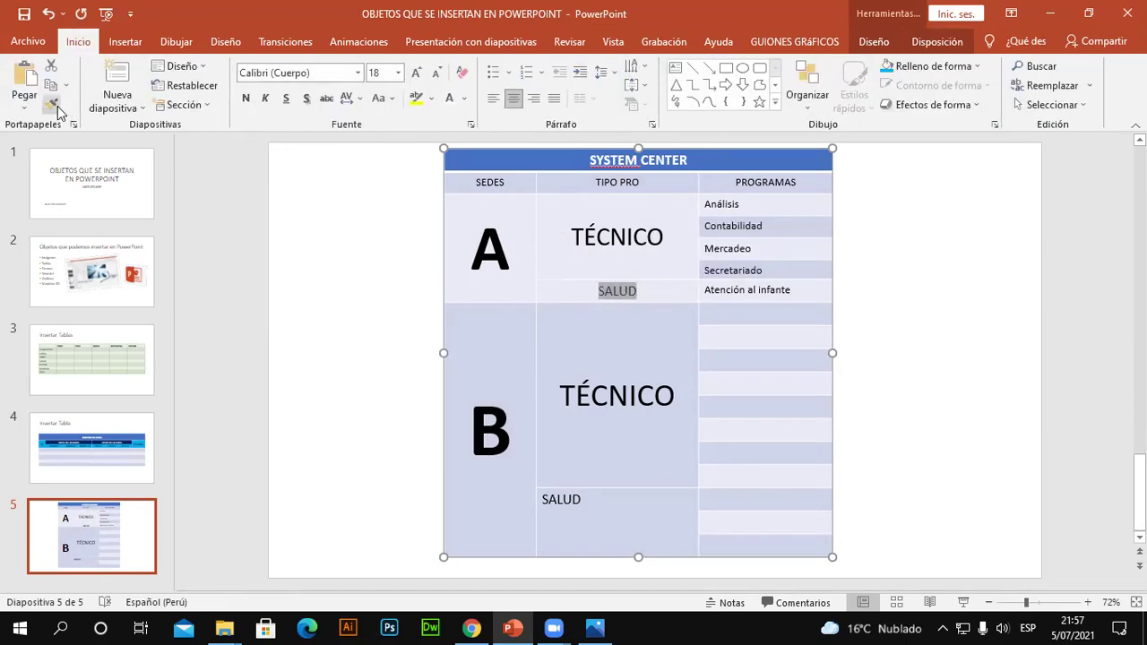
left_click(54, 105)
left_click(570, 500)
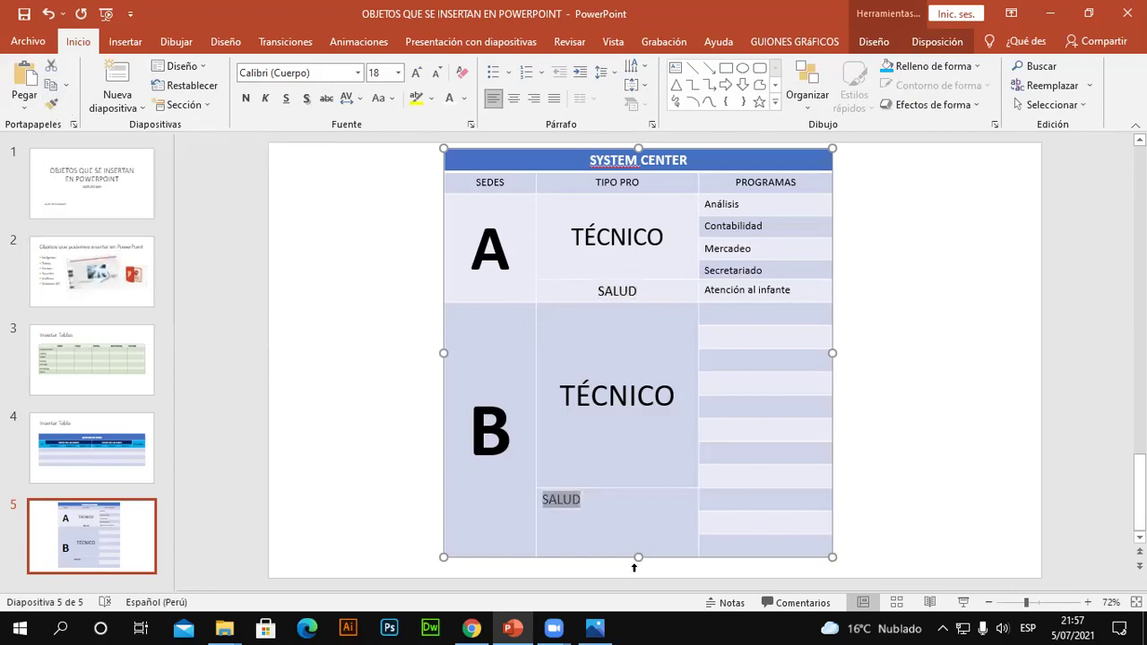
left_click(512, 98)
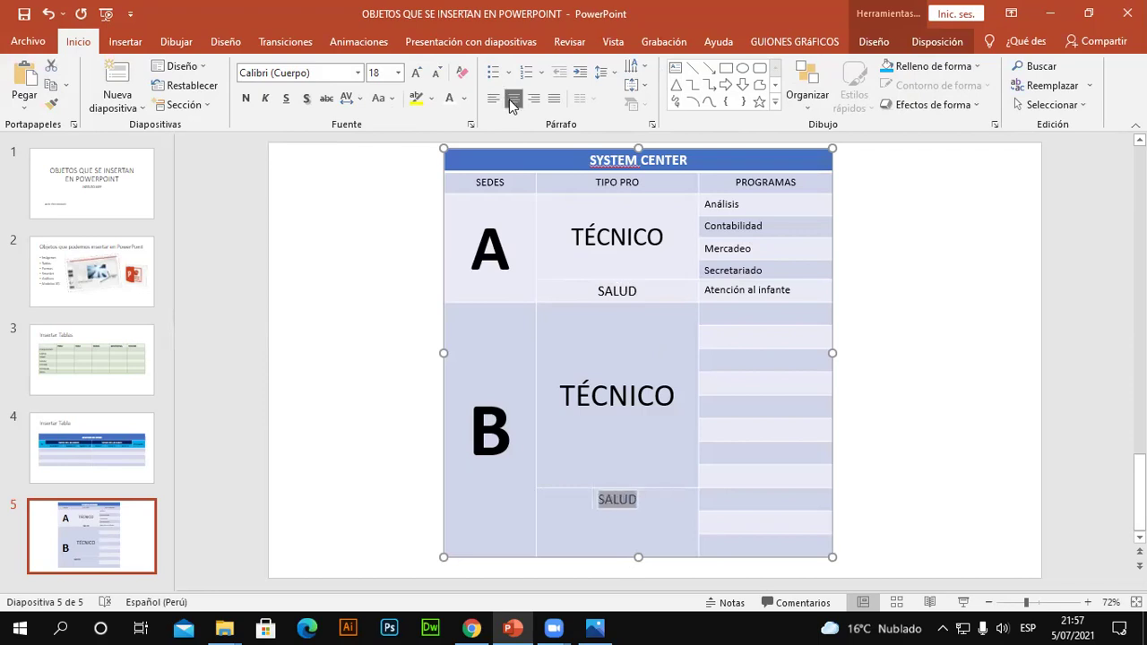
left_click(933, 42)
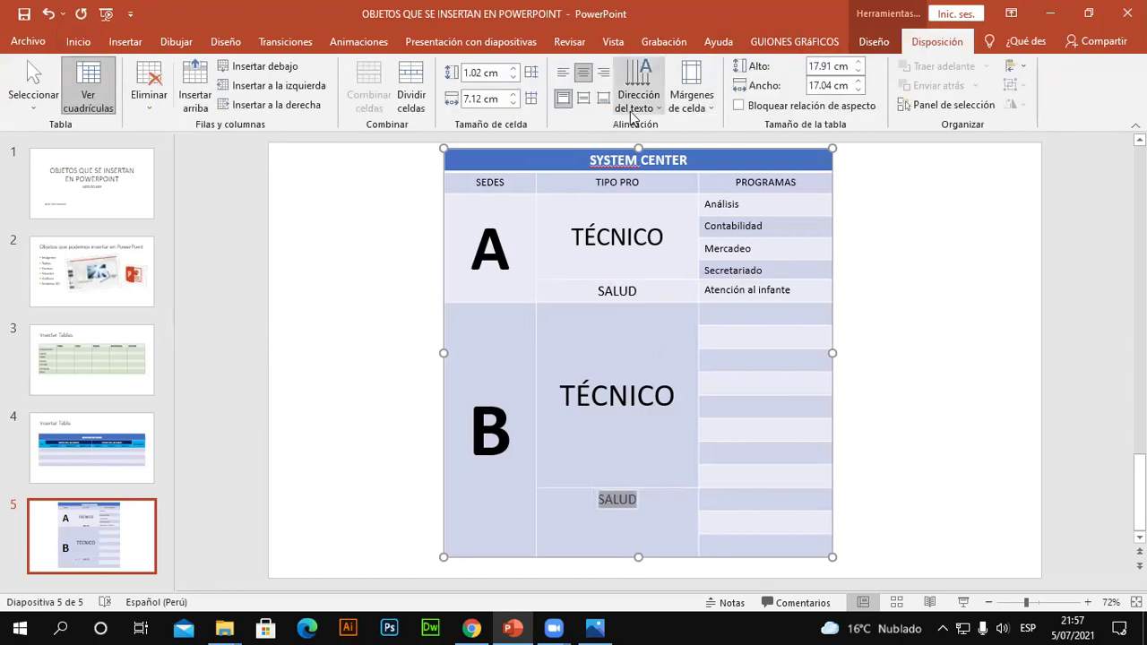
left_click(582, 98)
left_click(771, 313)
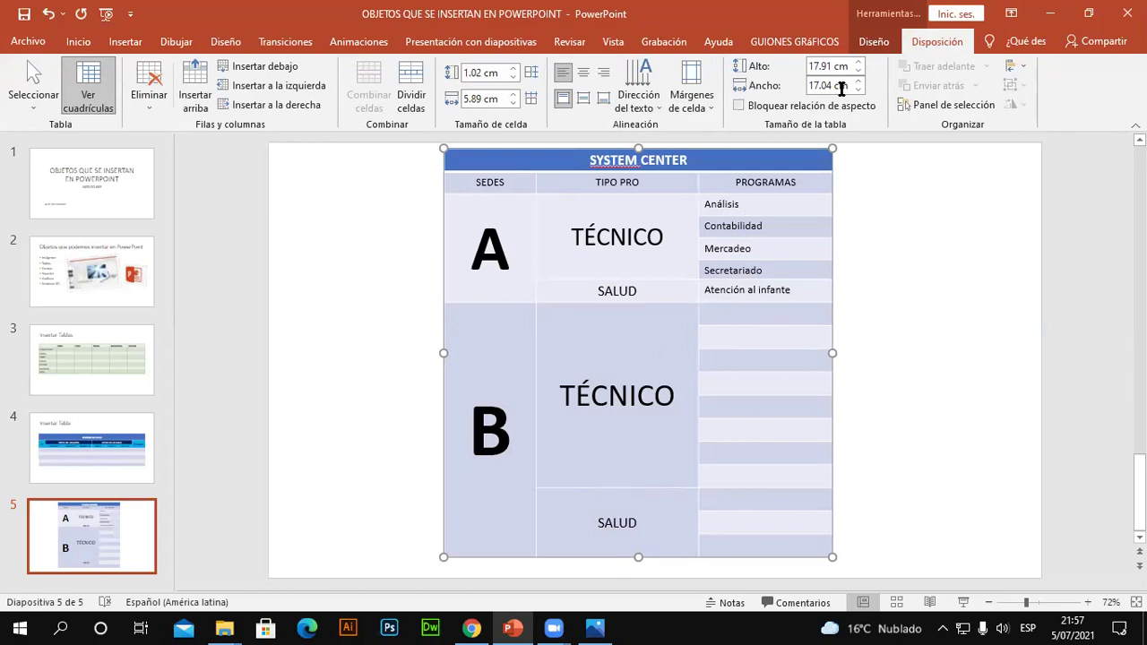
- Try light-blue and green table styles, then apply 'Sin estilo, cuadrícula de la tabla'
left_click(874, 41)
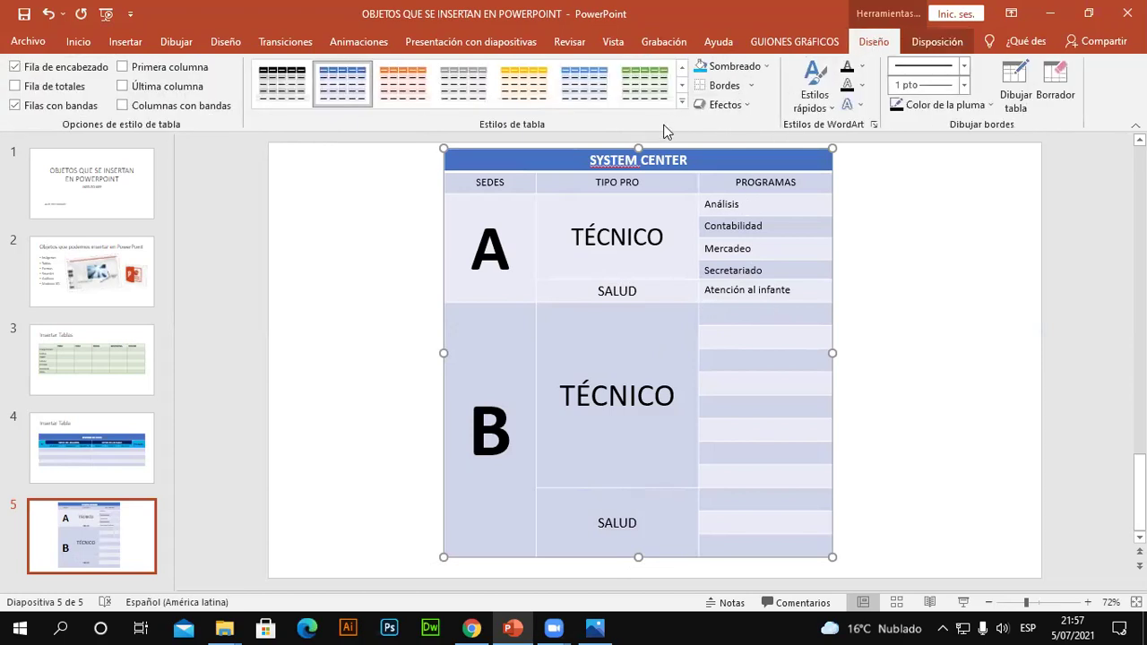
left_click(682, 103)
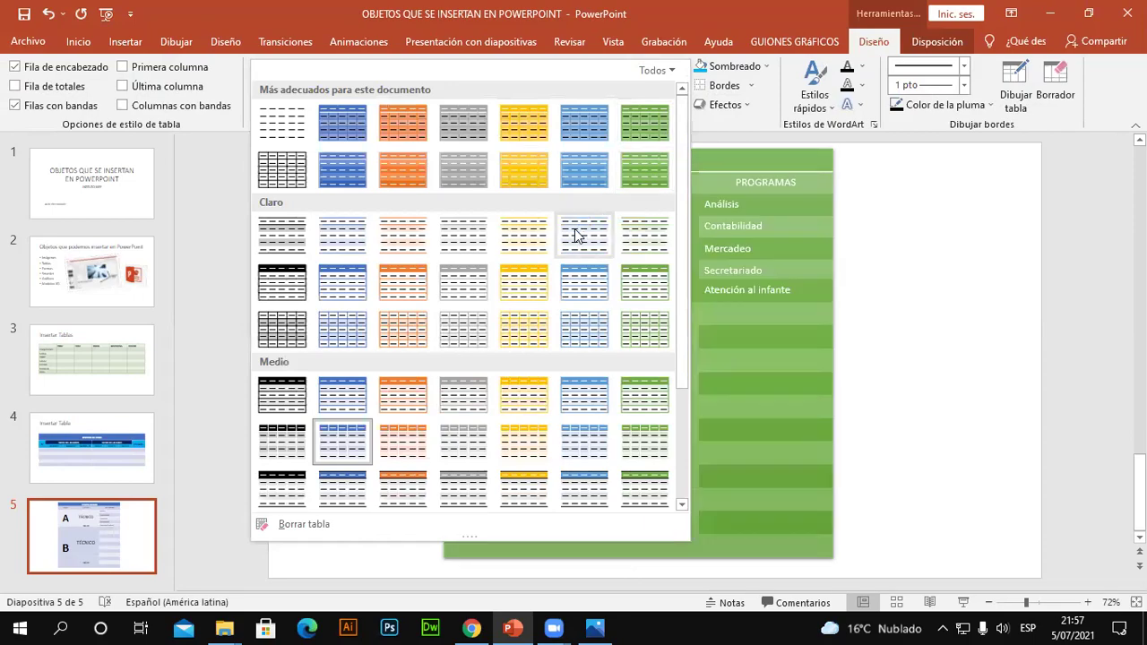
left_click_drag(680, 317, 684, 442)
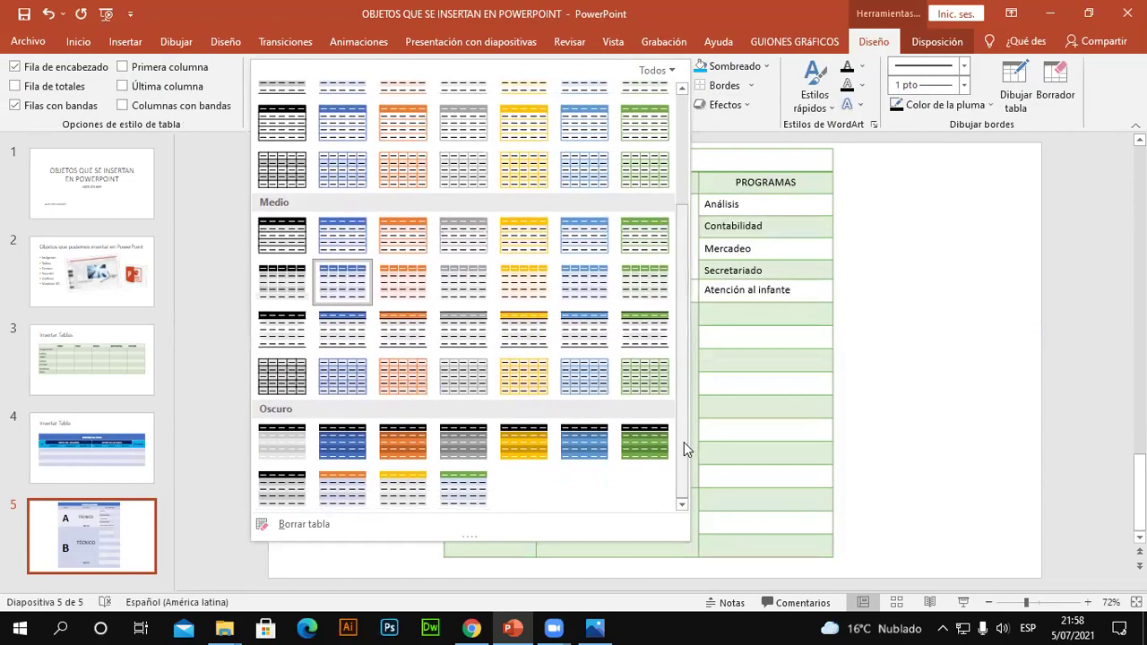
left_click(355, 389)
left_click(958, 408)
left_click(833, 323)
left_click(659, 99)
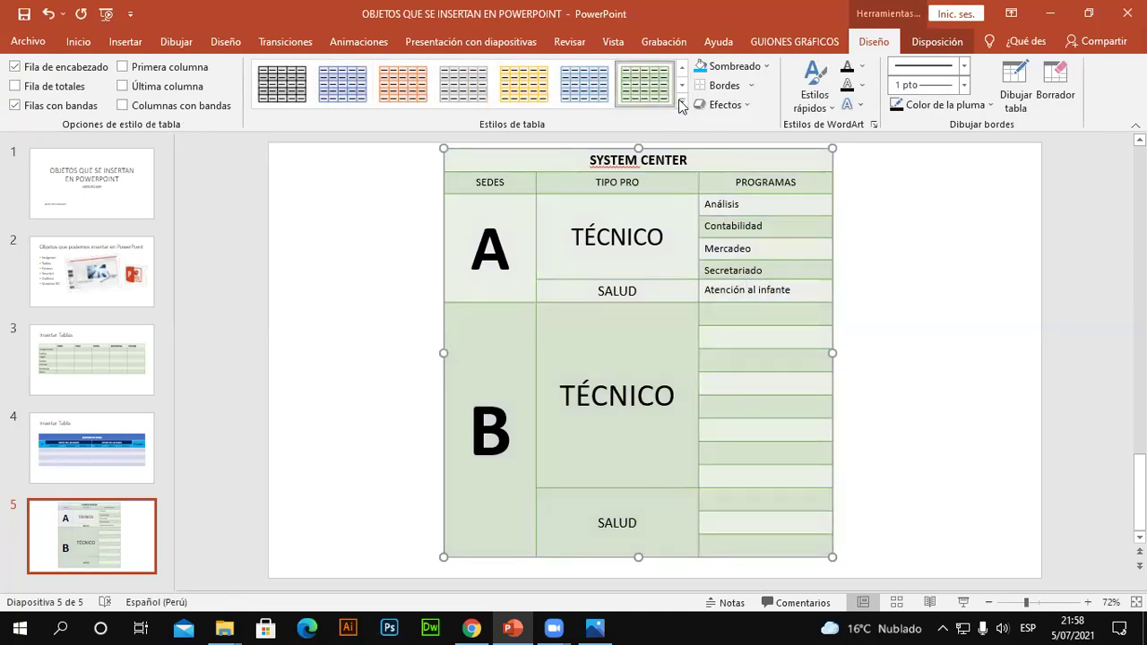
left_click(681, 102)
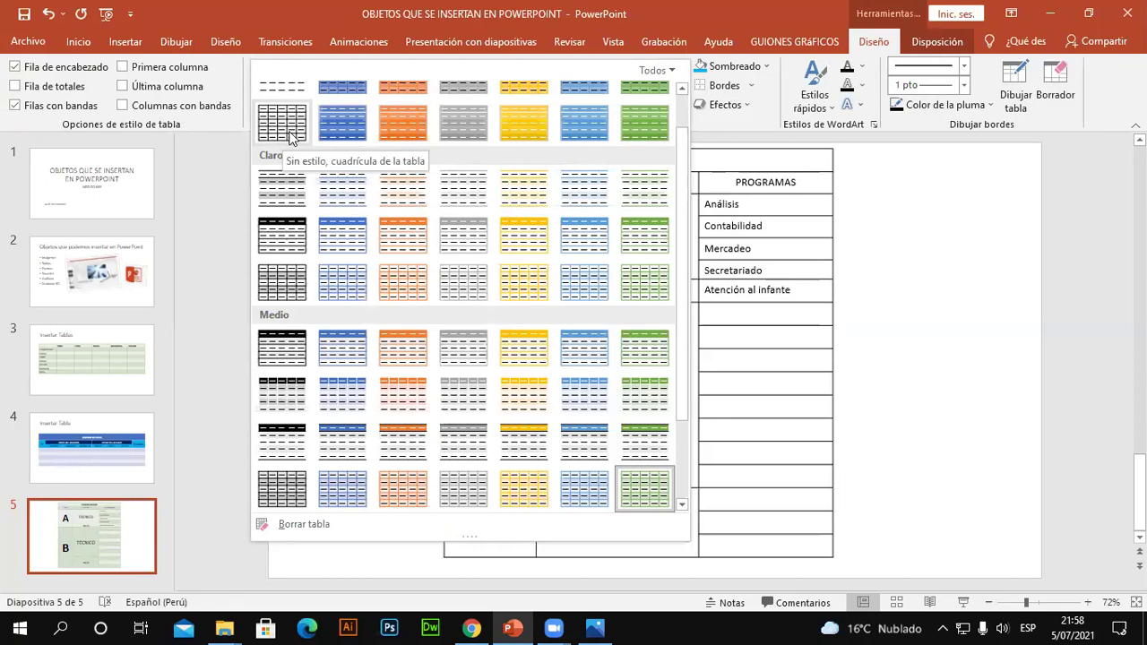
scroll(289, 133, "up", 1)
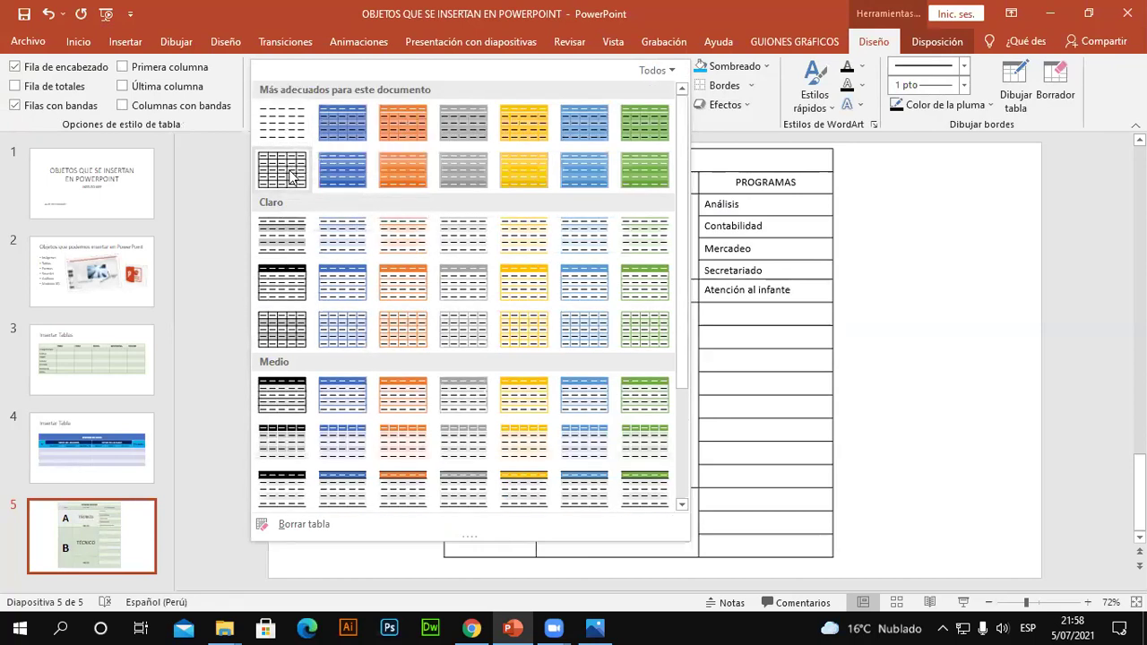
left_click(291, 174)
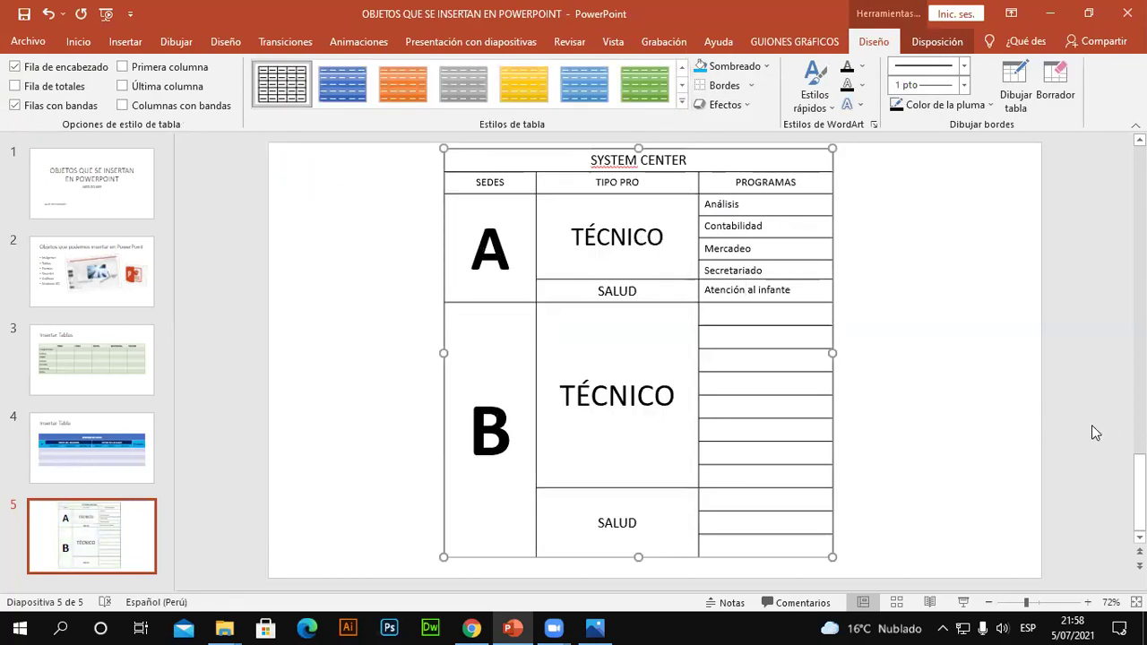
- Shade the SEDES header row cyan
double_click(510, 181)
left_click_drag(510, 181, 752, 184)
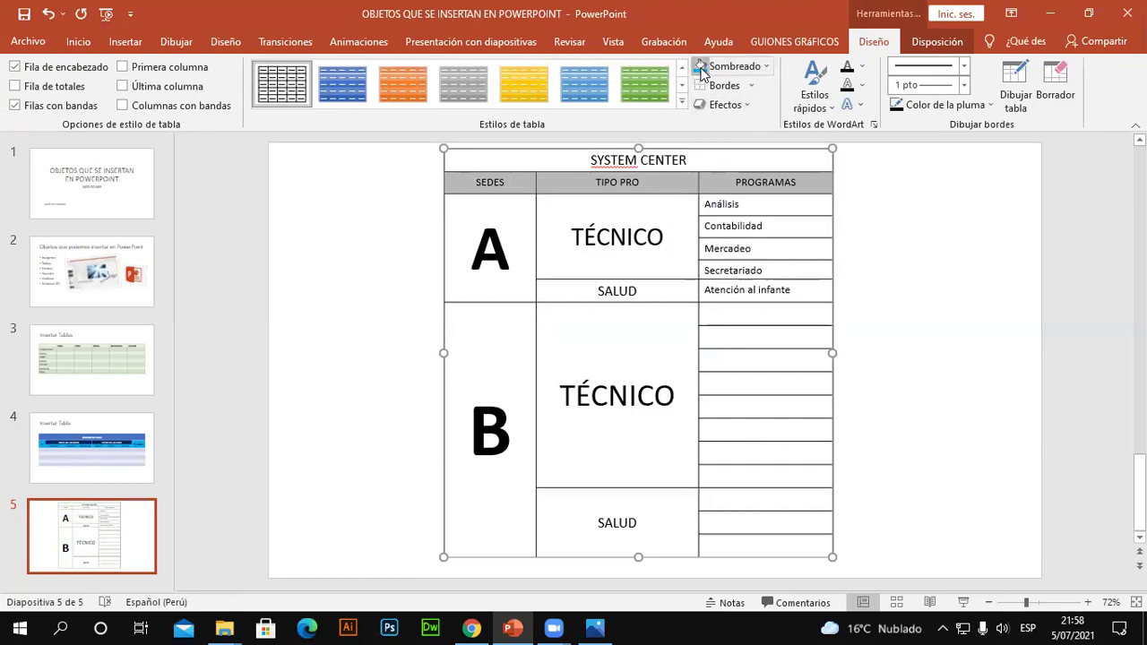
left_click(701, 68)
left_click(760, 288)
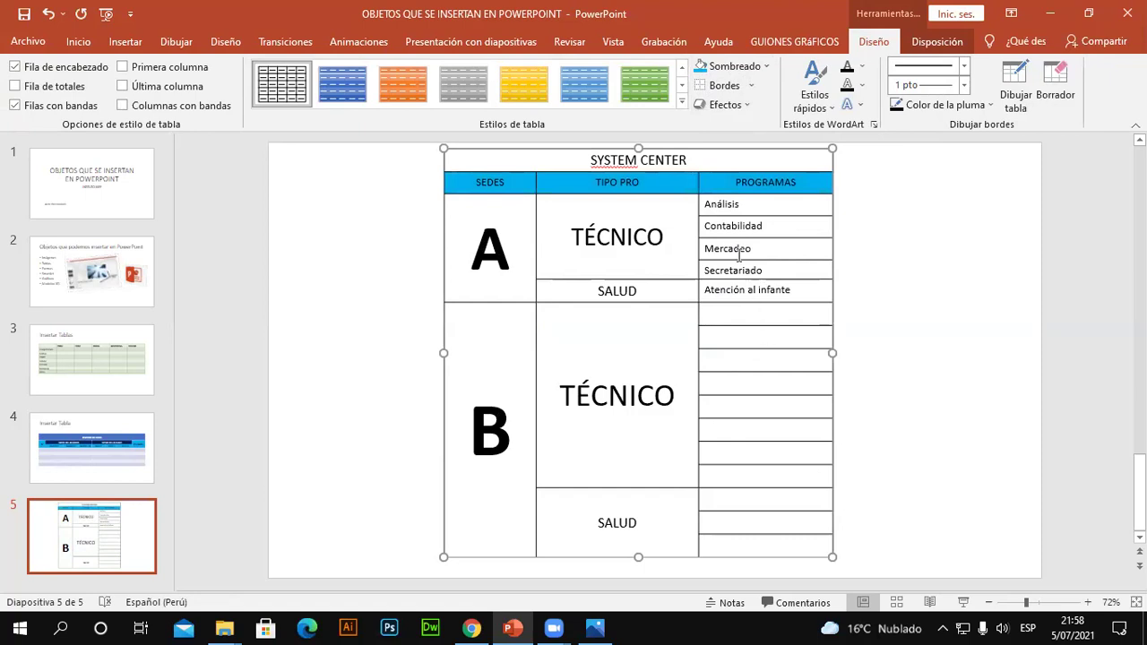
- Check the reference table image, then return to the presentation
left_click(595, 628)
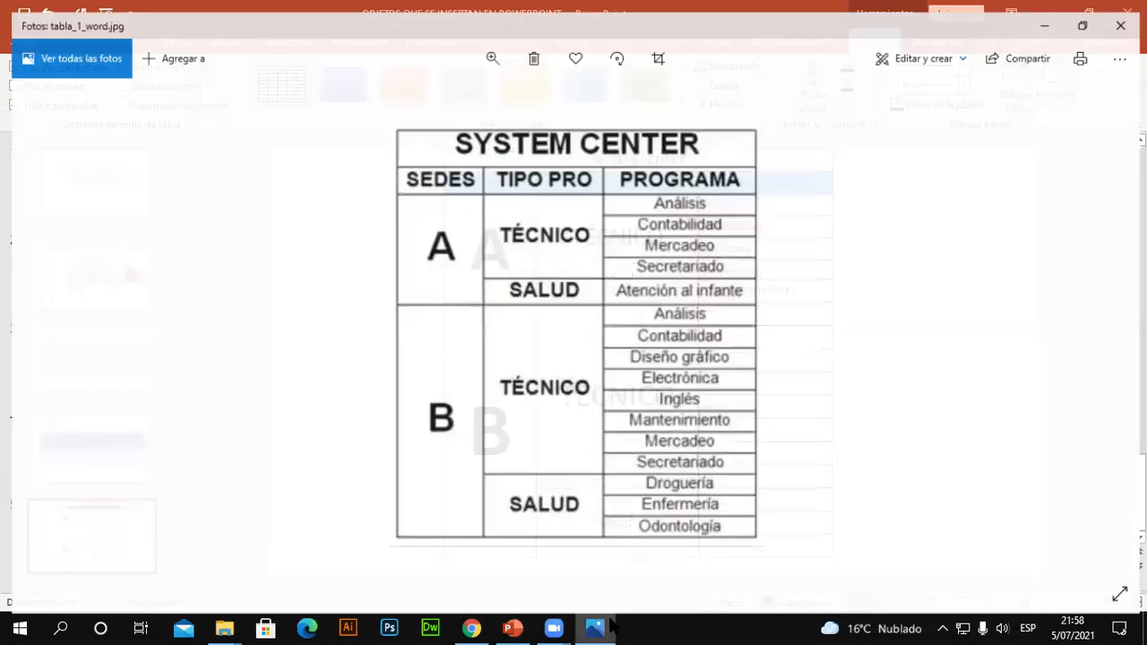
scroll(734, 313, "up", 2)
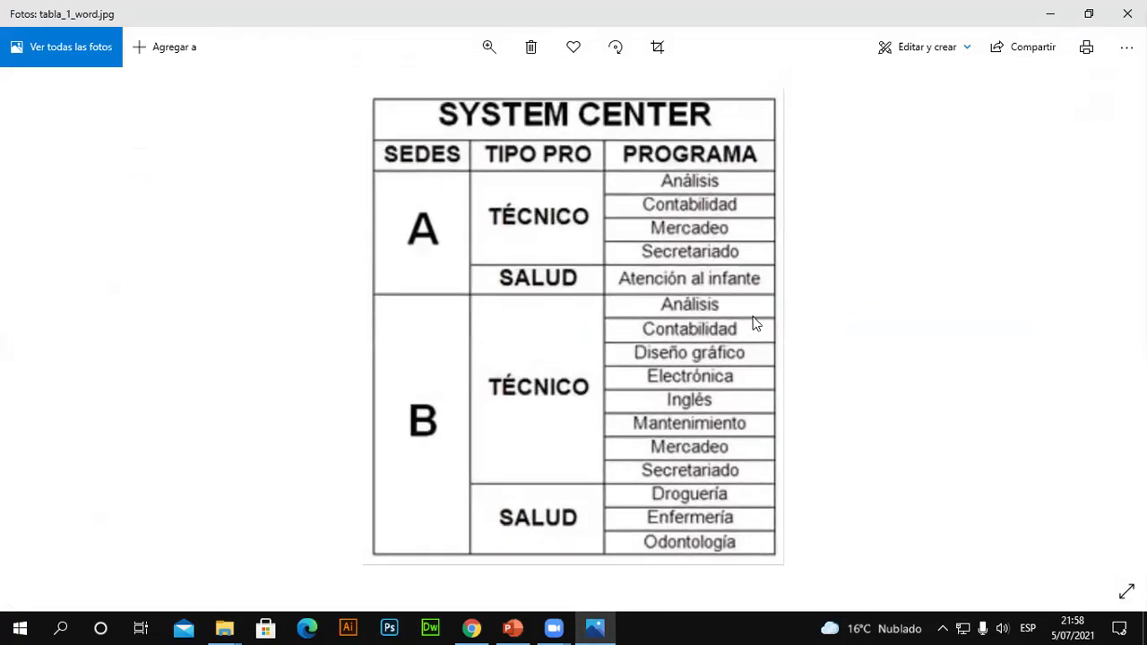
left_click(512, 628)
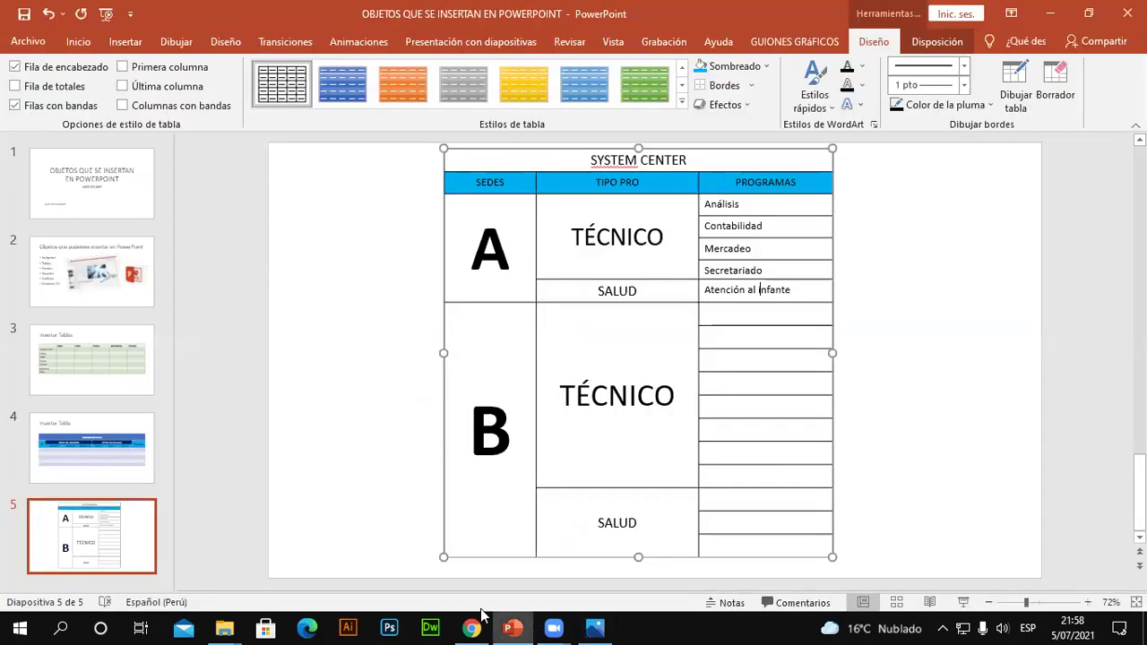
- Paste and send the table screenshot in the WhatsApp group chat, then minimise Chrome and deselect the table
left_click(471, 627)
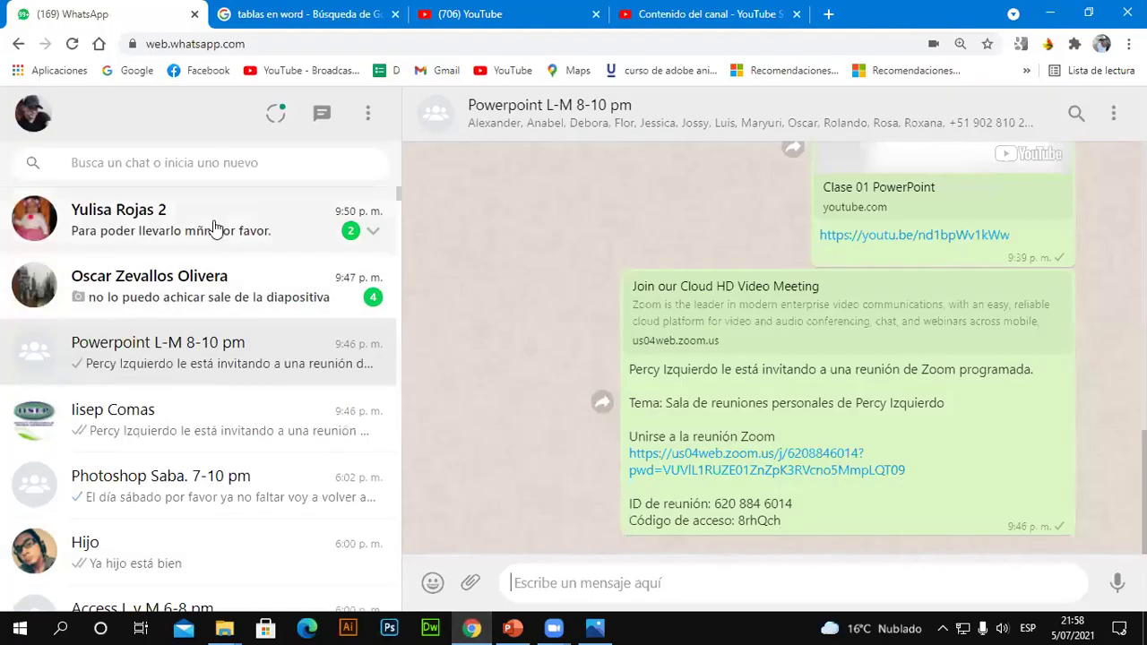
left_click(742, 575)
key("ctrl+v")
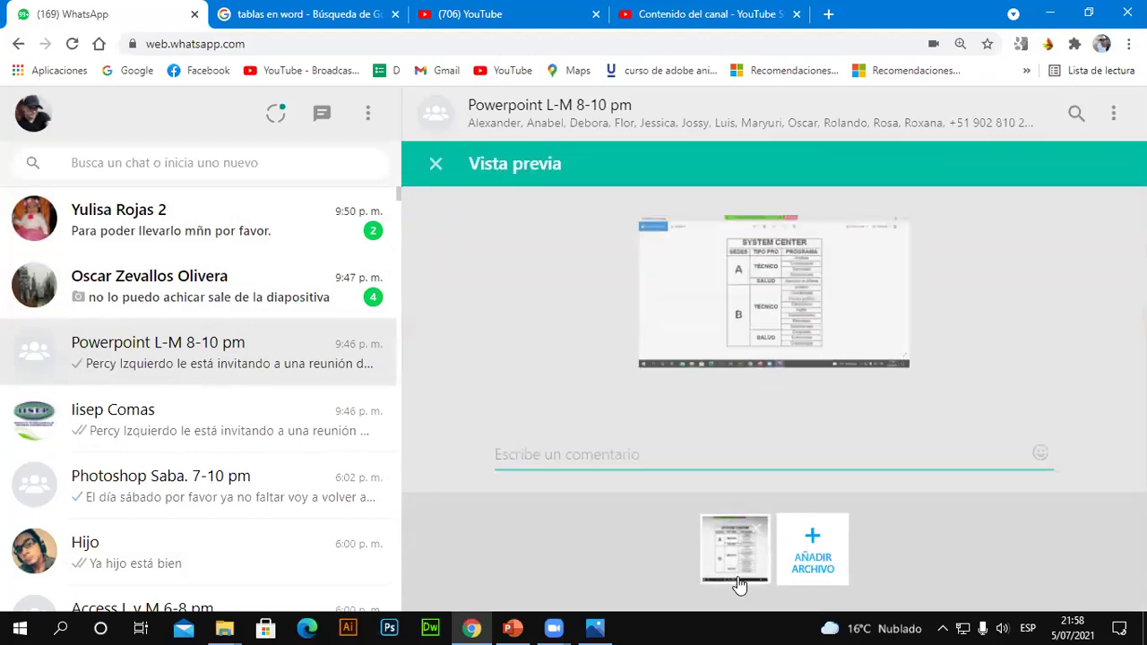
key("Return")
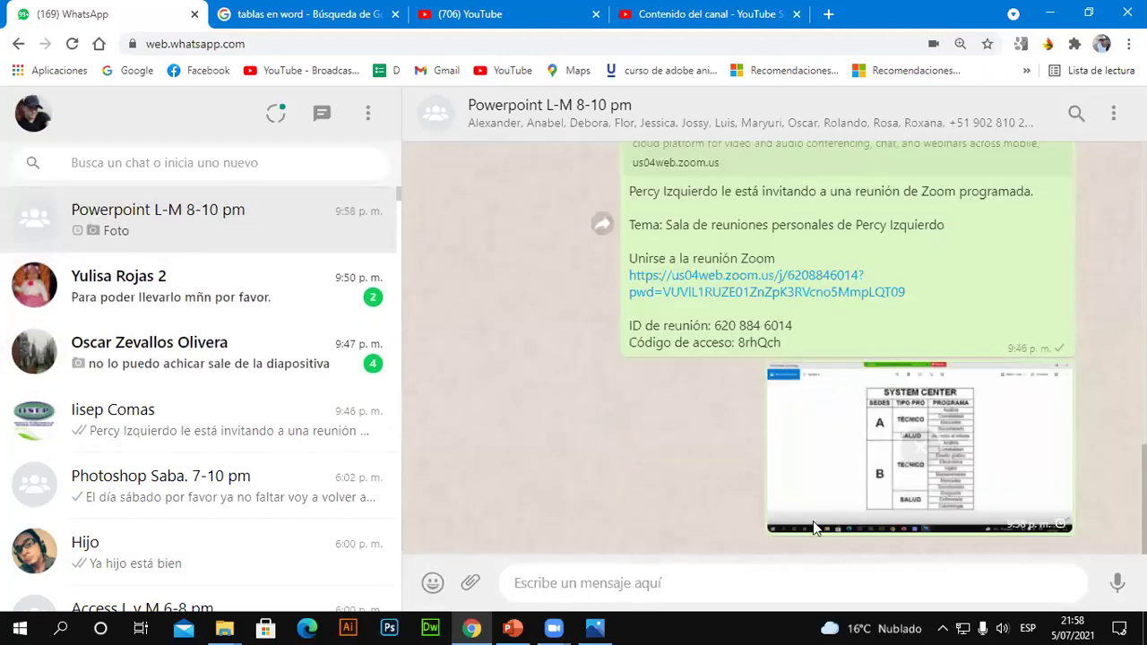
left_click(1050, 14)
left_click(1033, 391)
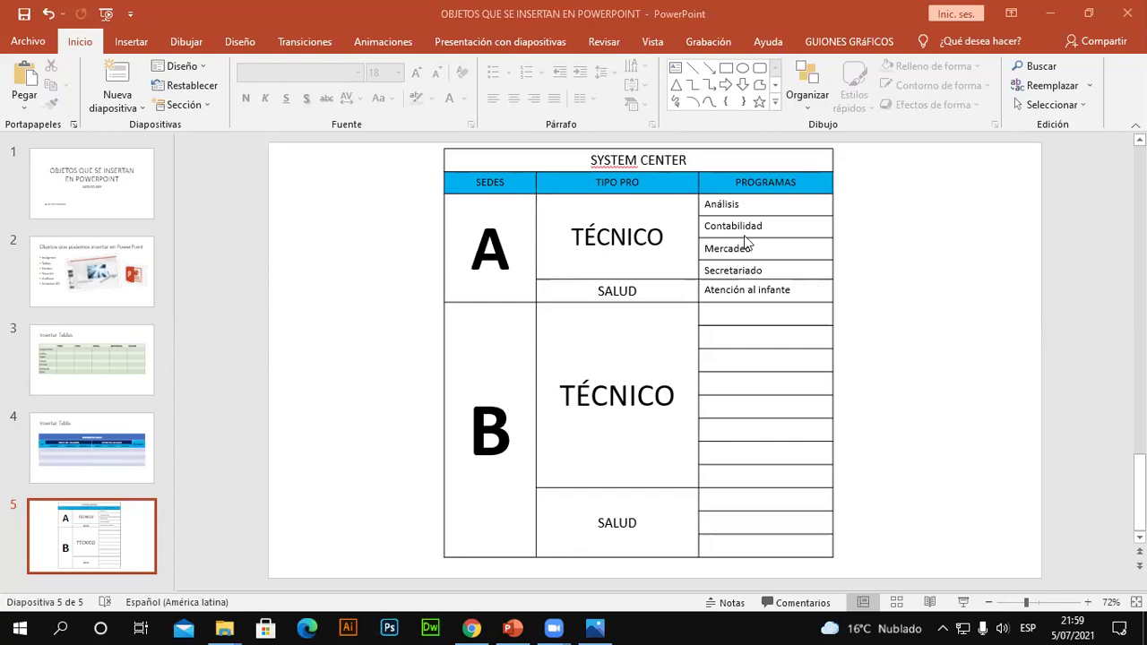
left_click(135, 381)
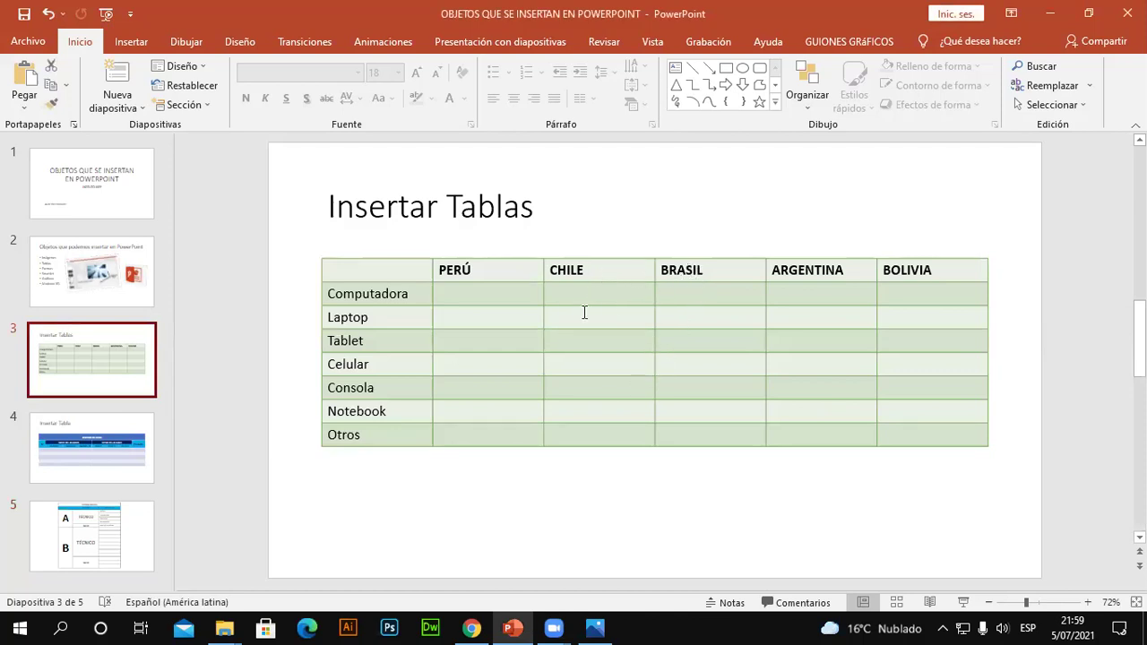
left_click(677, 271)
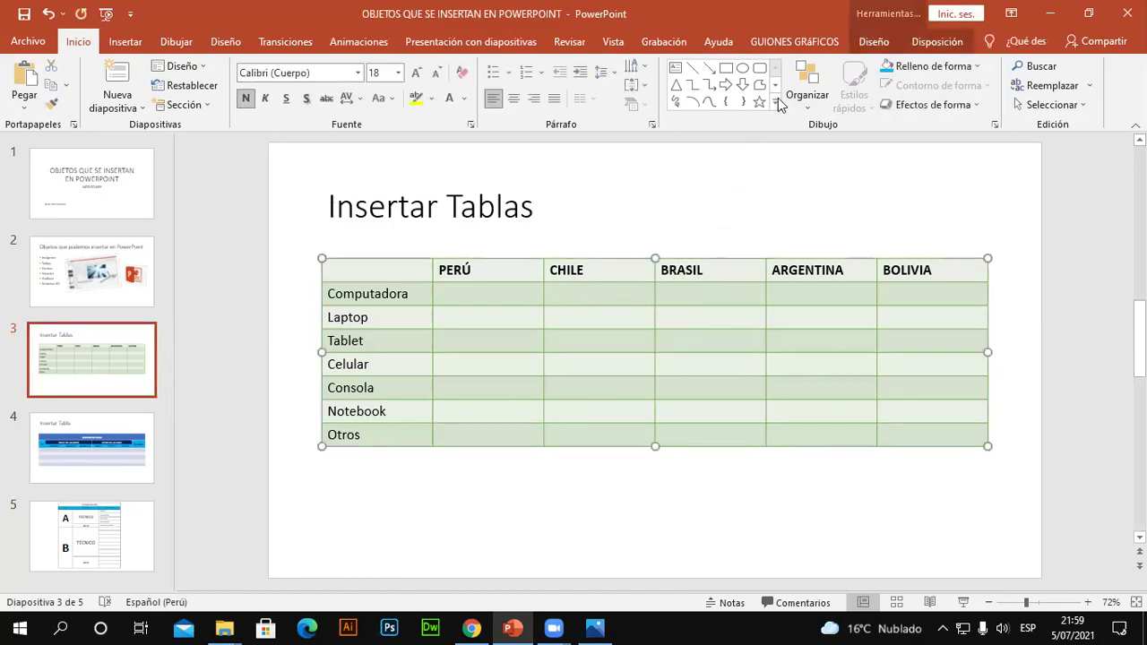
left_click(876, 40)
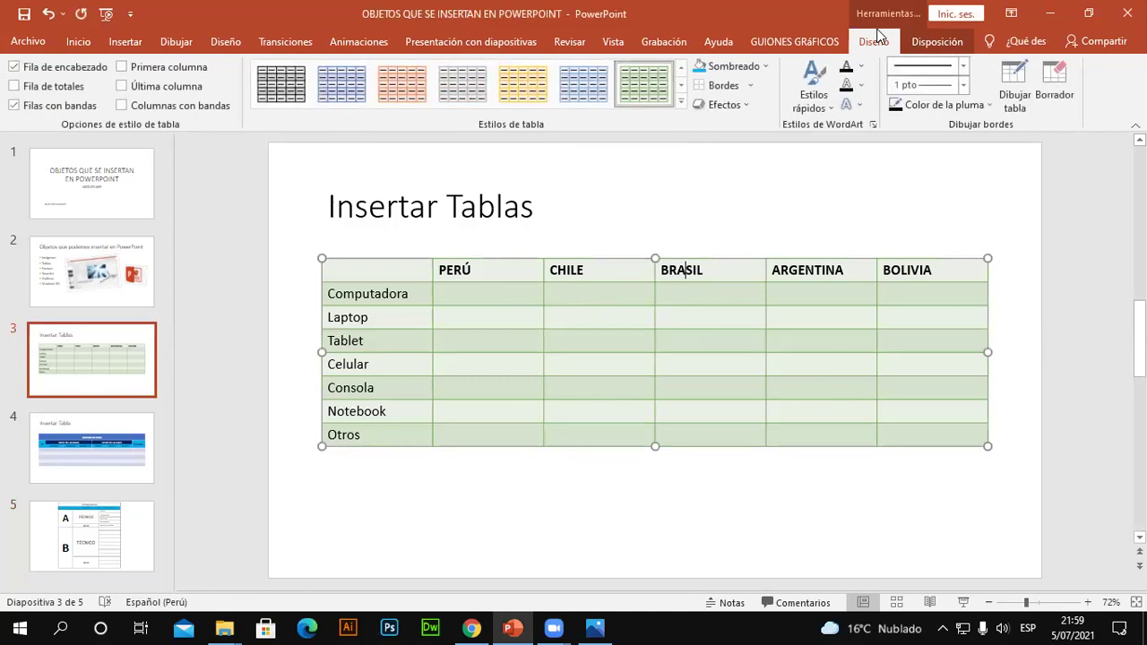
left_click(932, 43)
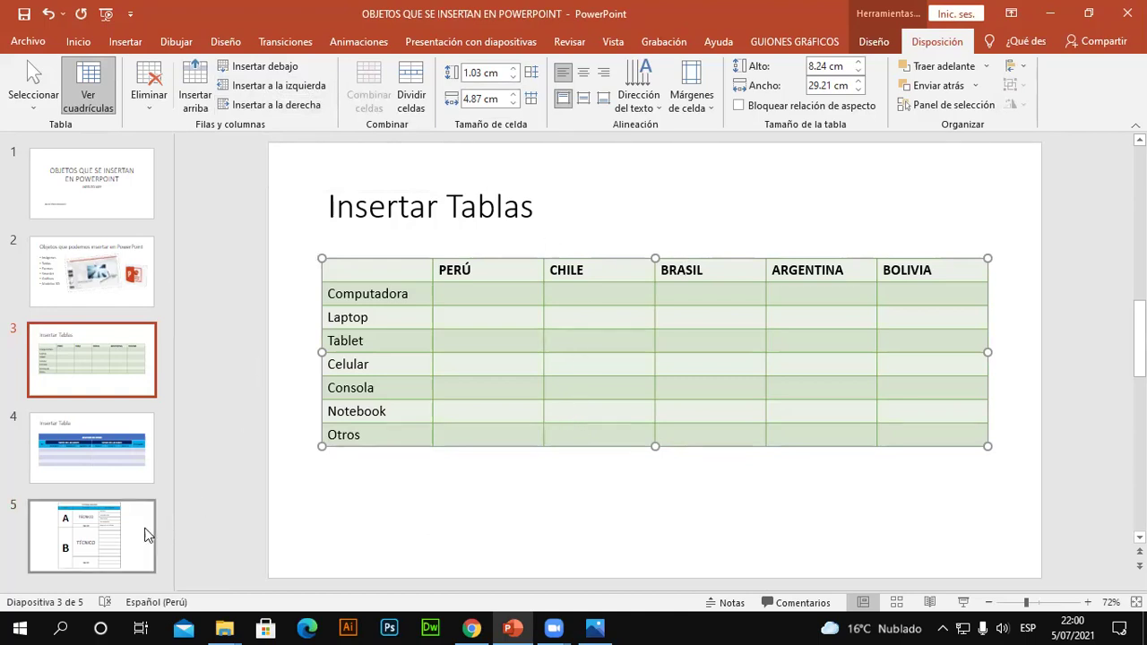
left_click(121, 531)
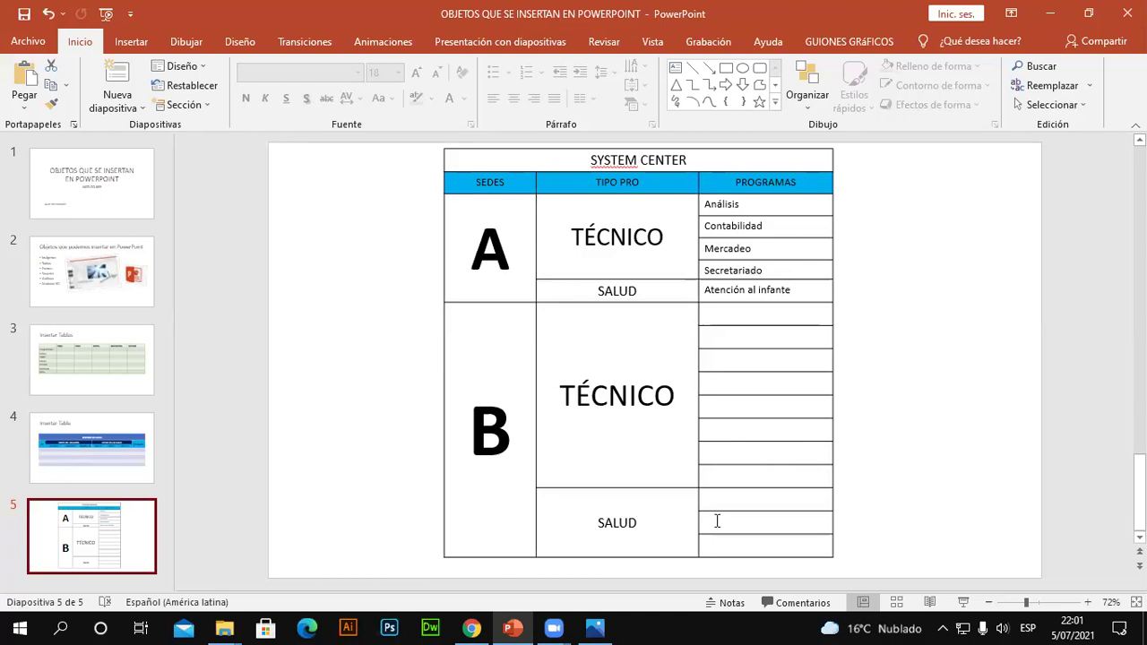
left_click(1050, 13)
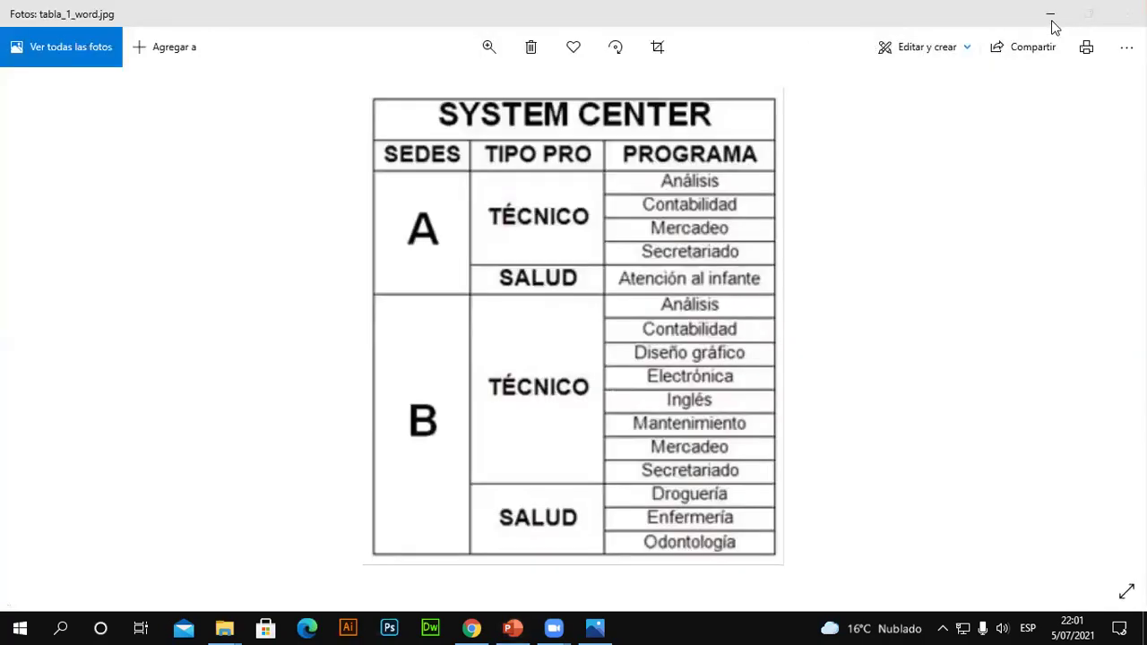
left_click(1050, 24)
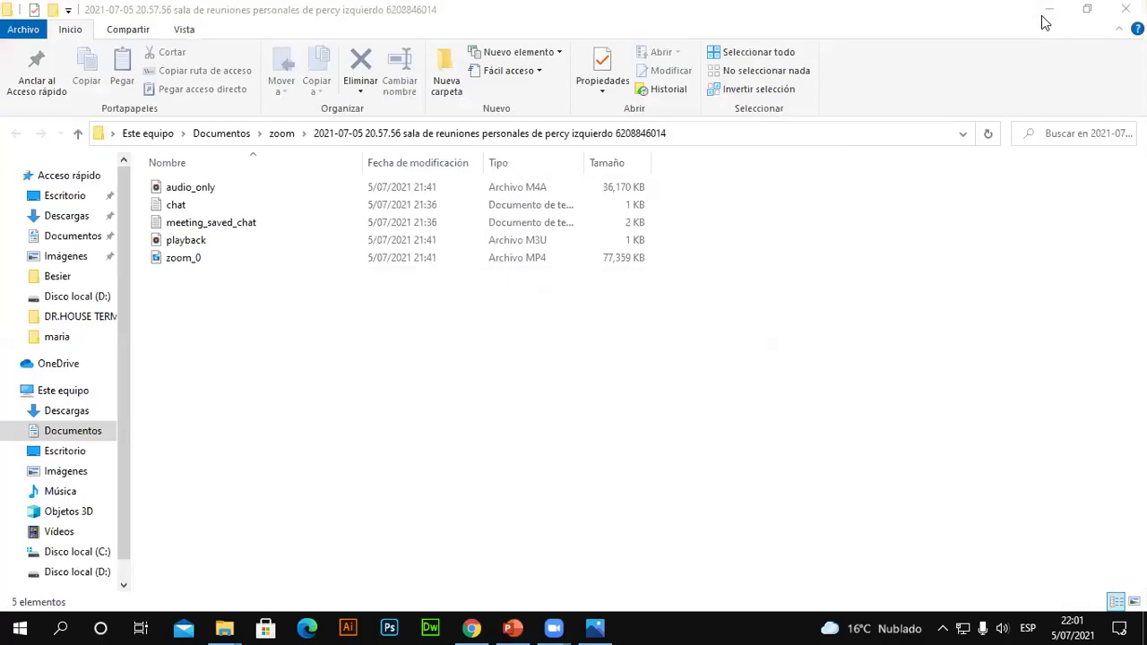
left_click(1050, 9)
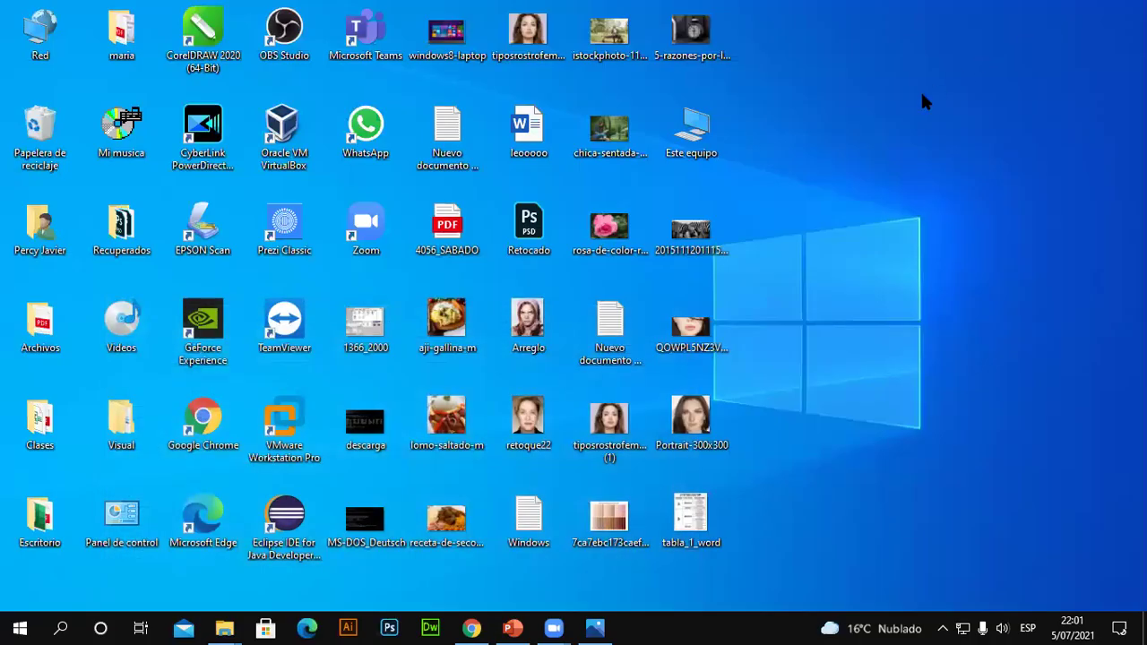
left_click(524, 627)
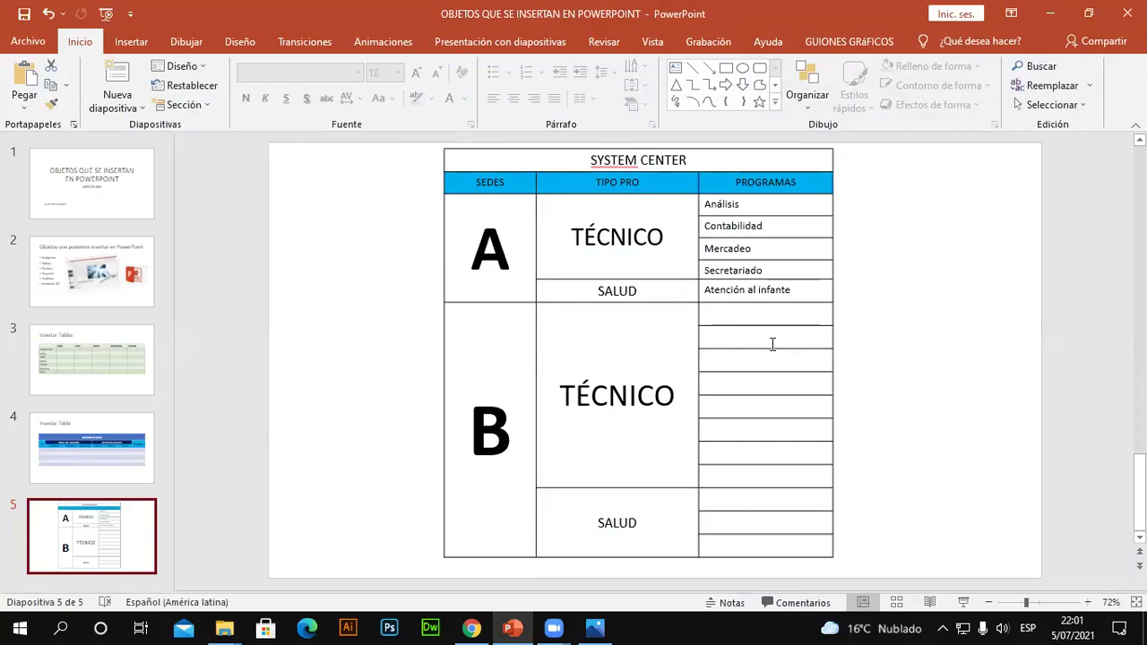
left_click(490, 182)
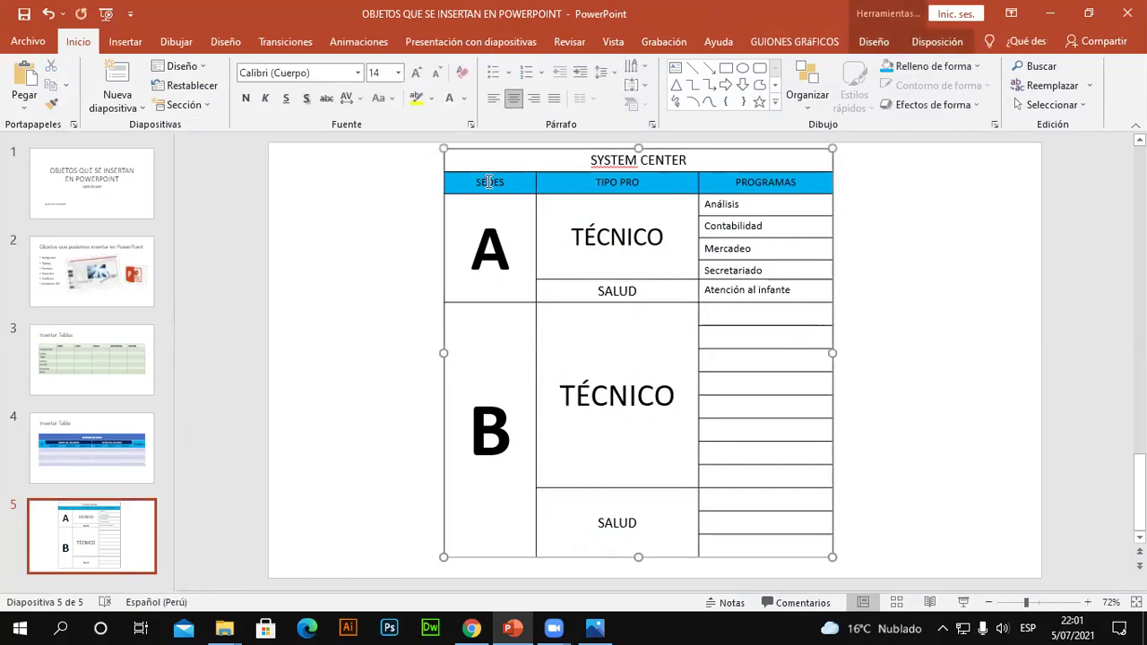
left_click_drag(477, 180, 779, 293)
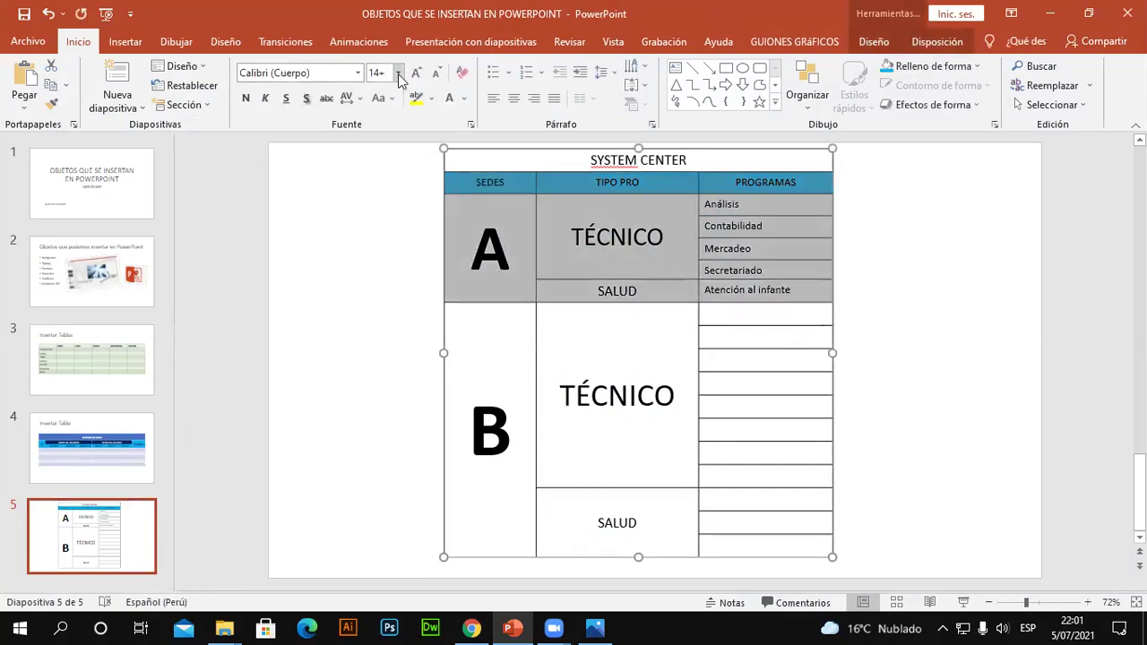
left_click(374, 415)
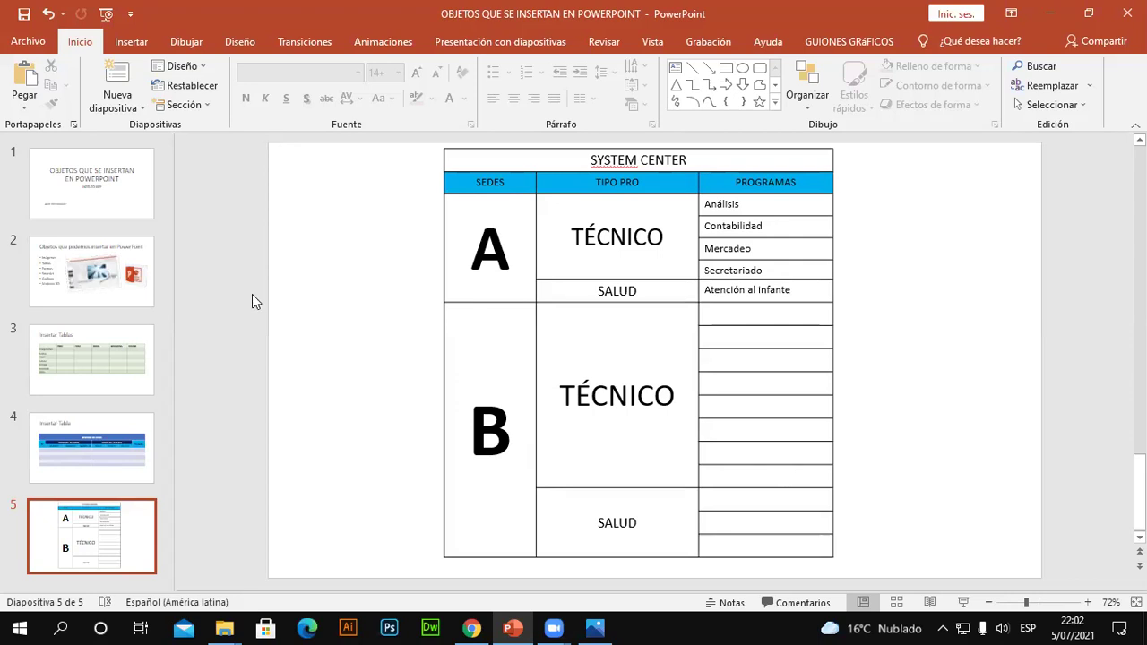
- Apply the orange Distintivo theme from the Diseño themes gallery
left_click(241, 40)
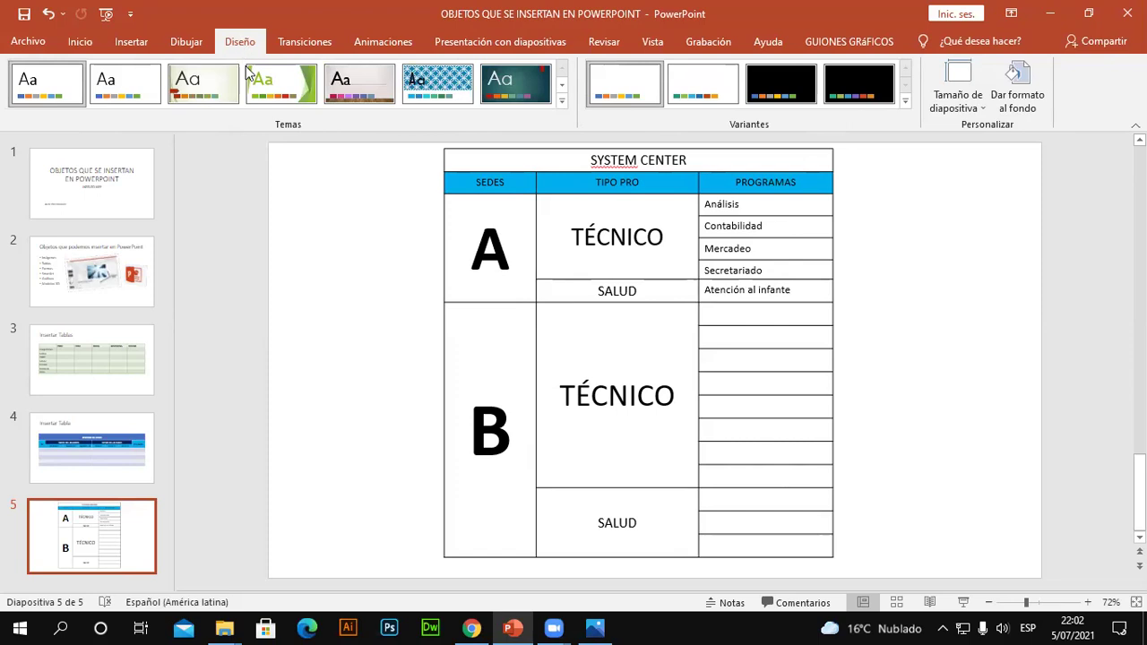
left_click(562, 100)
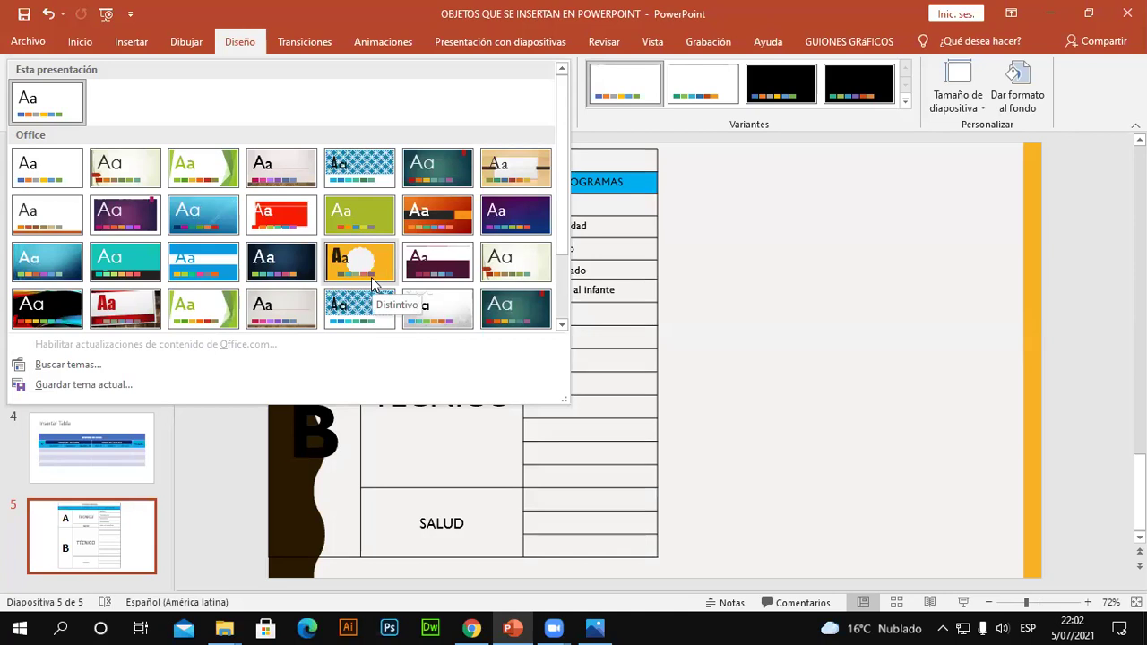
left_click(372, 283)
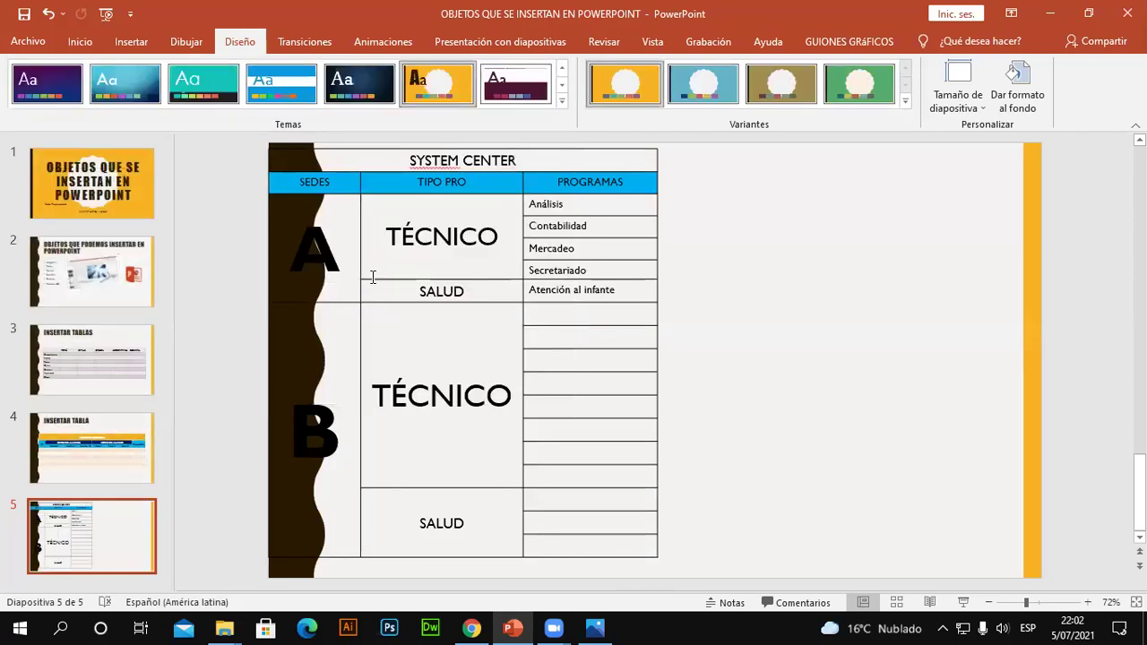
- Review slides 1 through 4 with the new theme, ending on INSERTAR TABLA
left_click(99, 212)
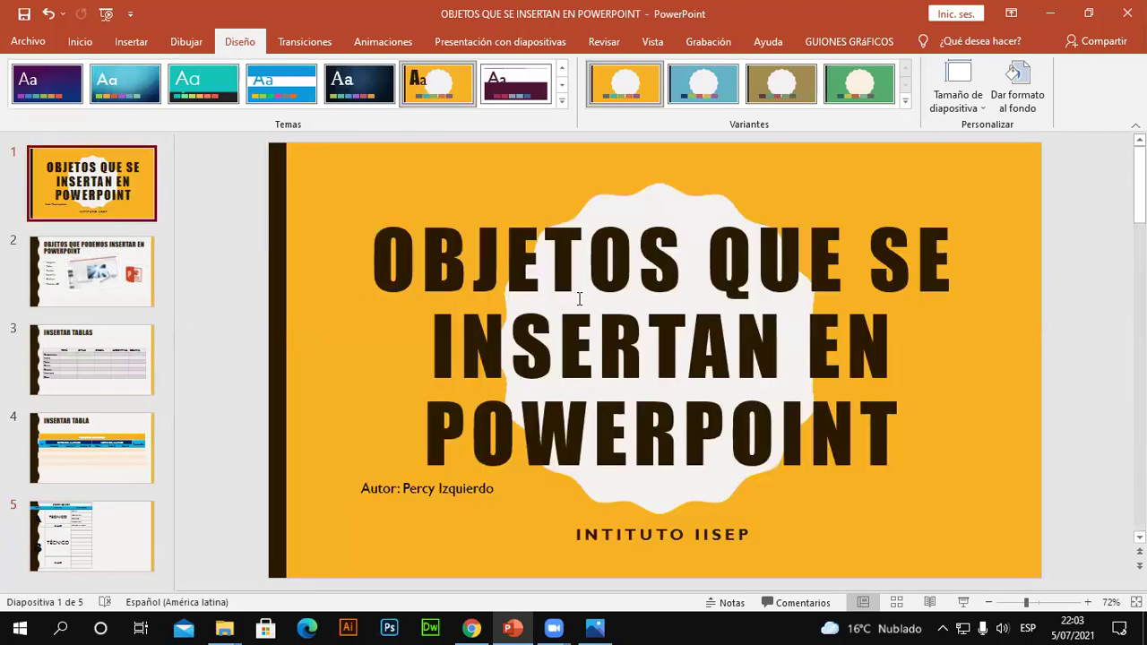
left_click(94, 291)
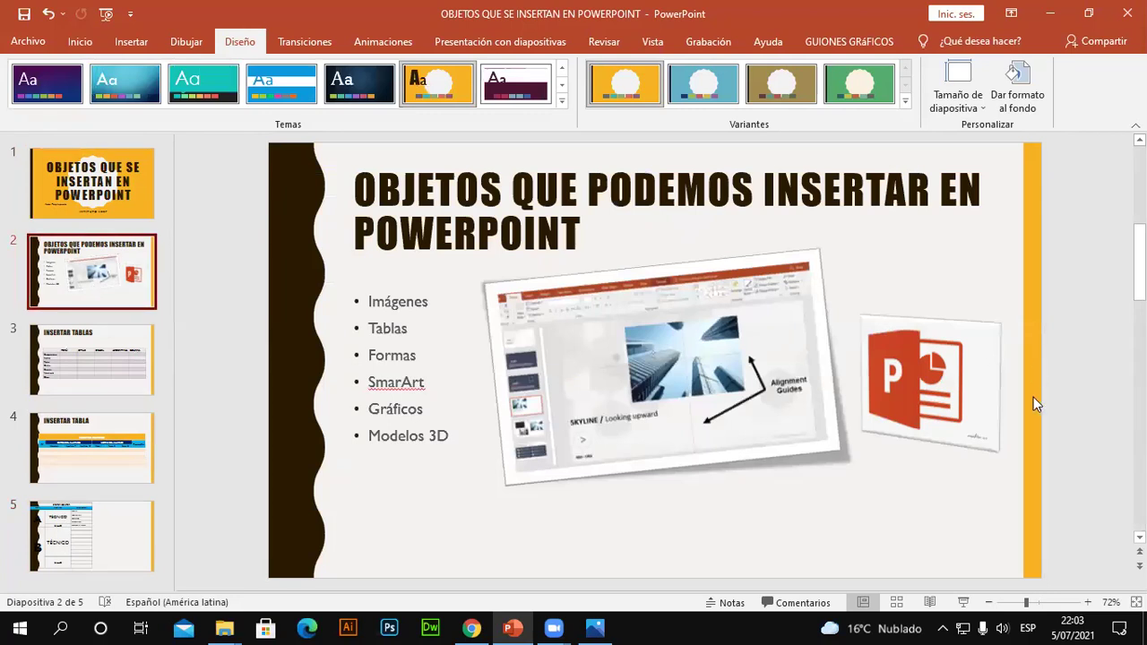
left_click(108, 387)
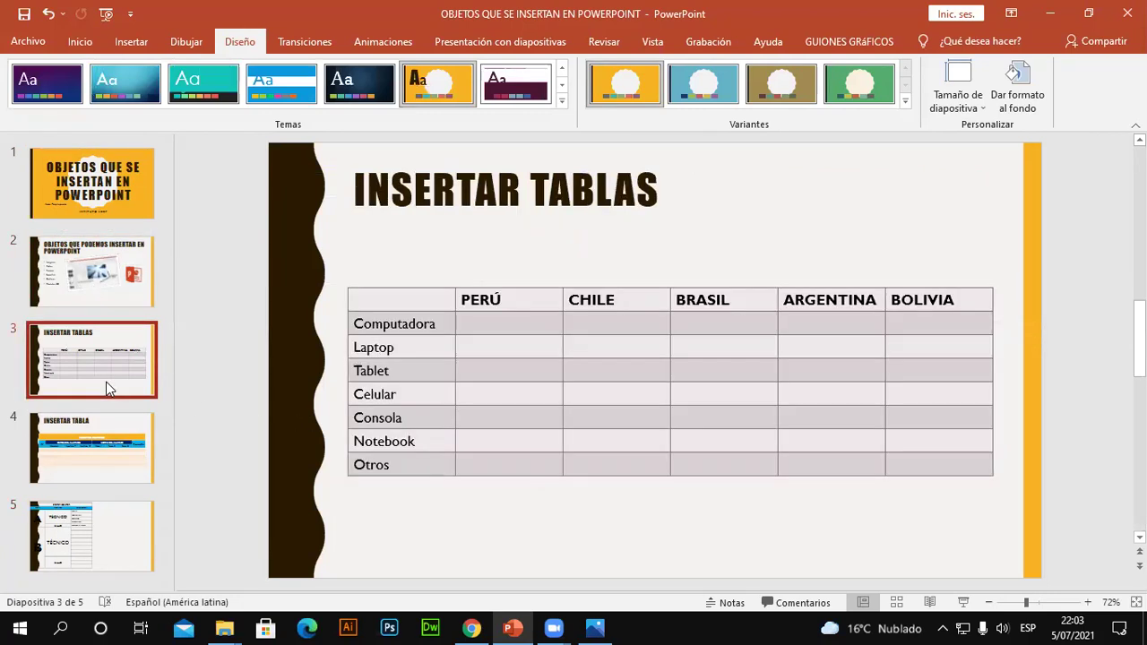
left_click(112, 445)
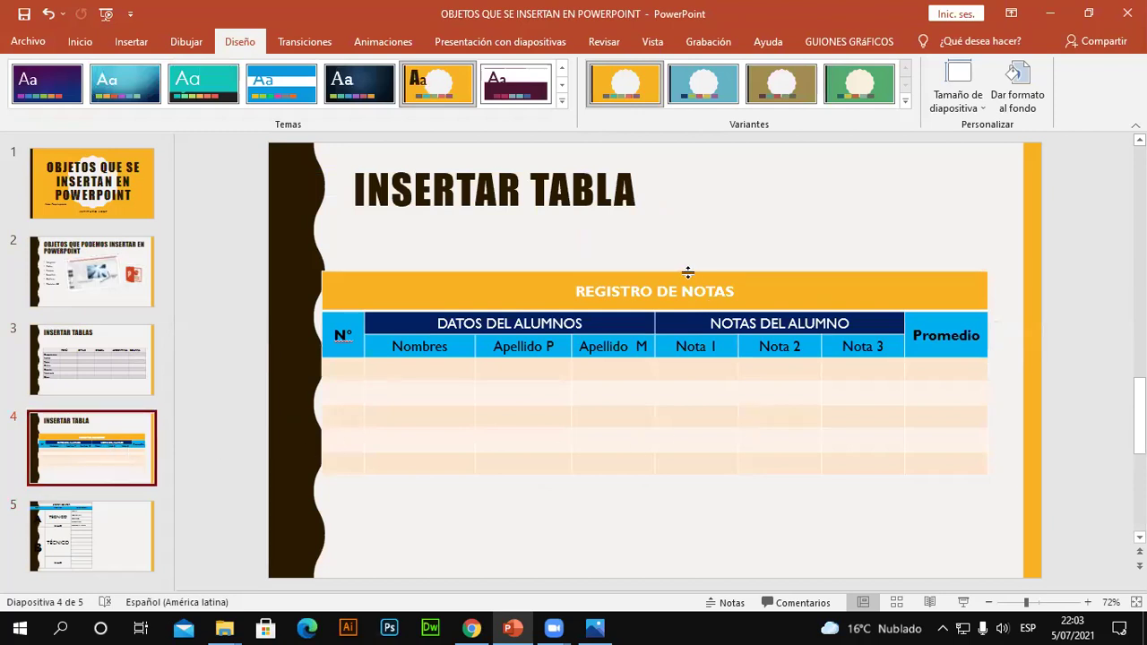
- Nudge the Registro de Notas table lower, try teal, purple and red styles, and settle on grey
left_click_drag(688, 271, 684, 267)
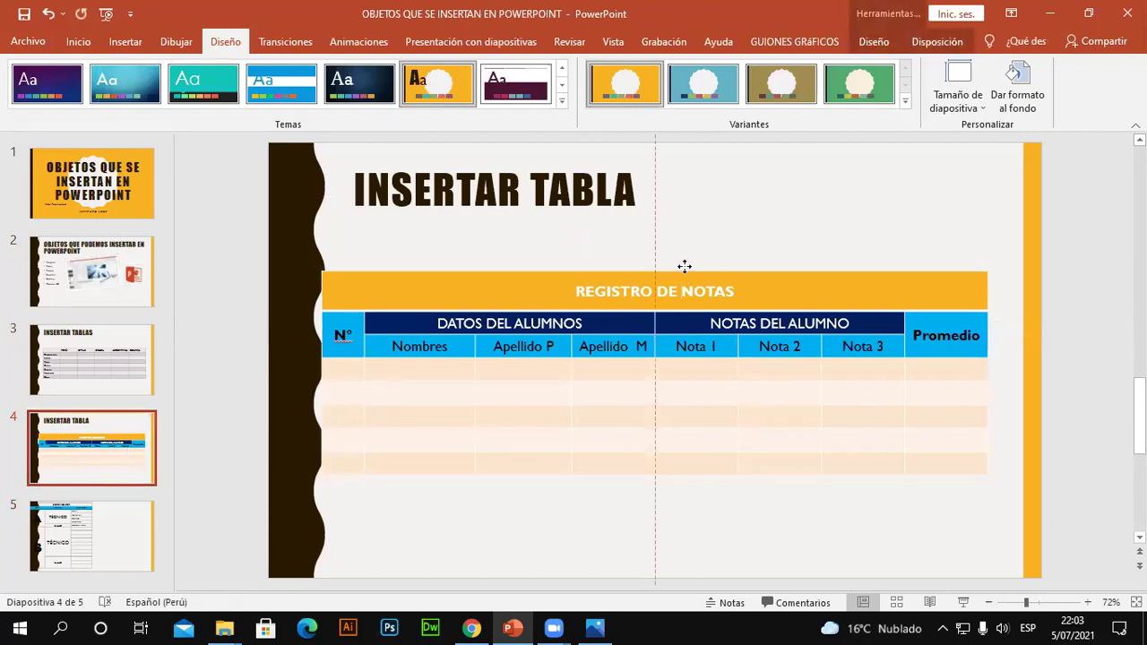
left_click_drag(684, 266, 687, 270)
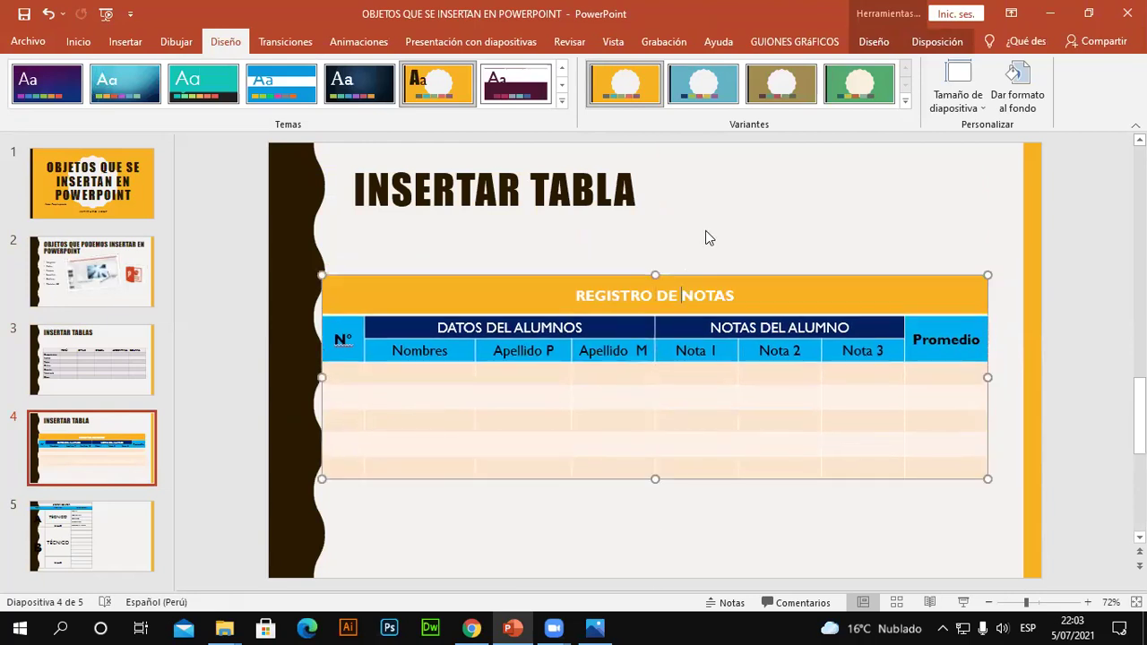
left_click(872, 42)
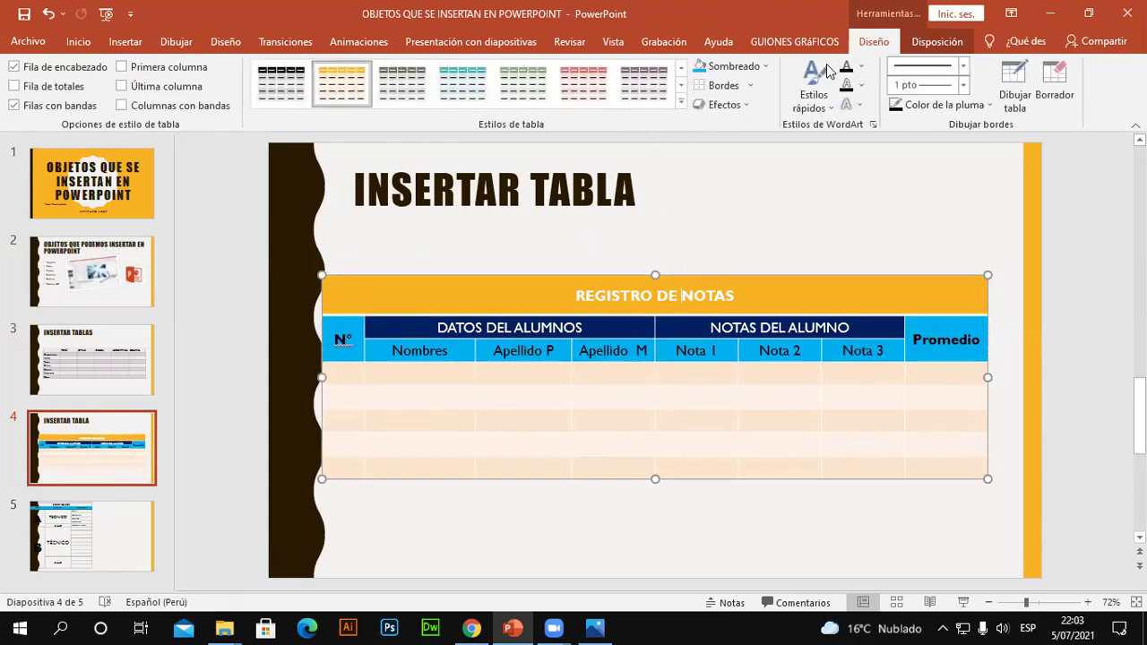
left_click(479, 97)
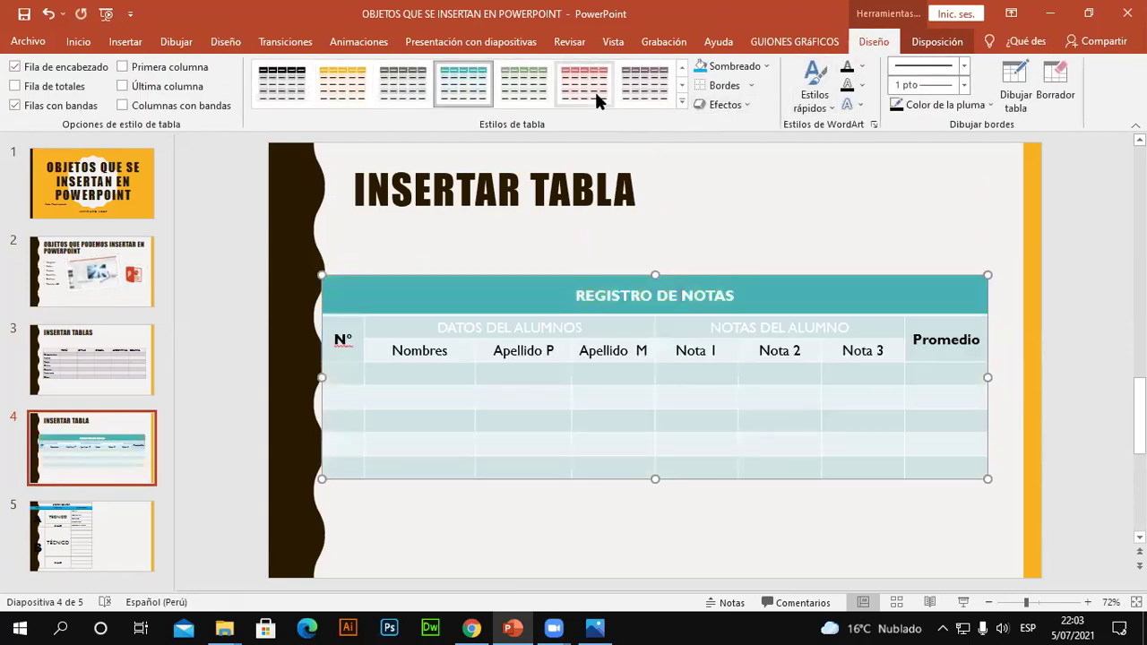
left_click(634, 98)
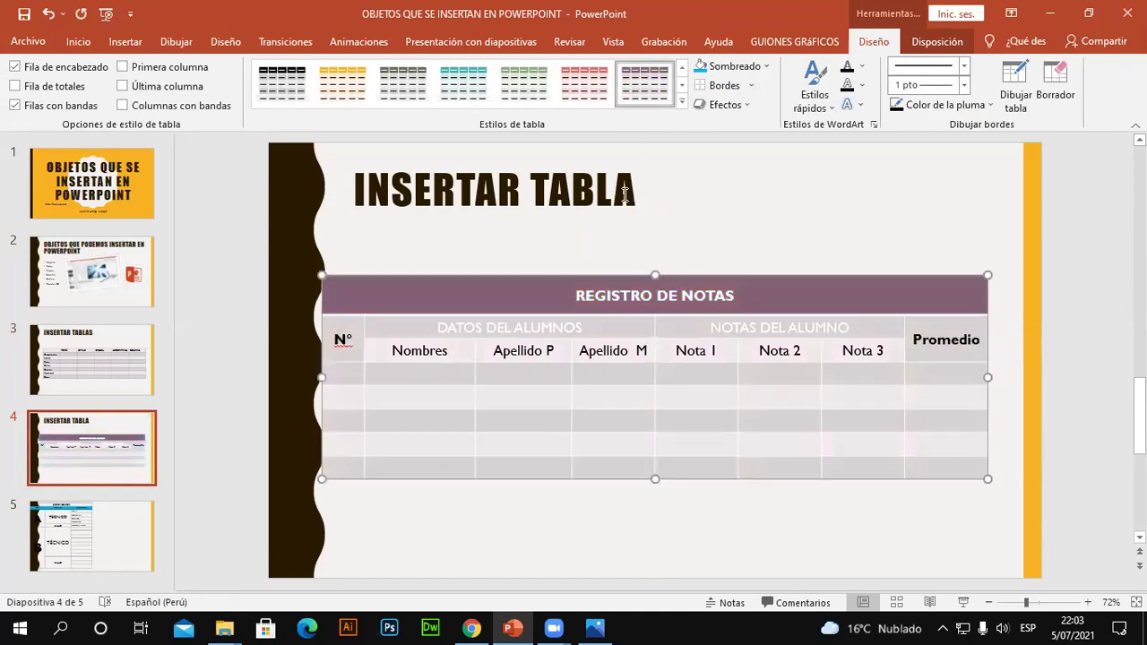
left_click(575, 102)
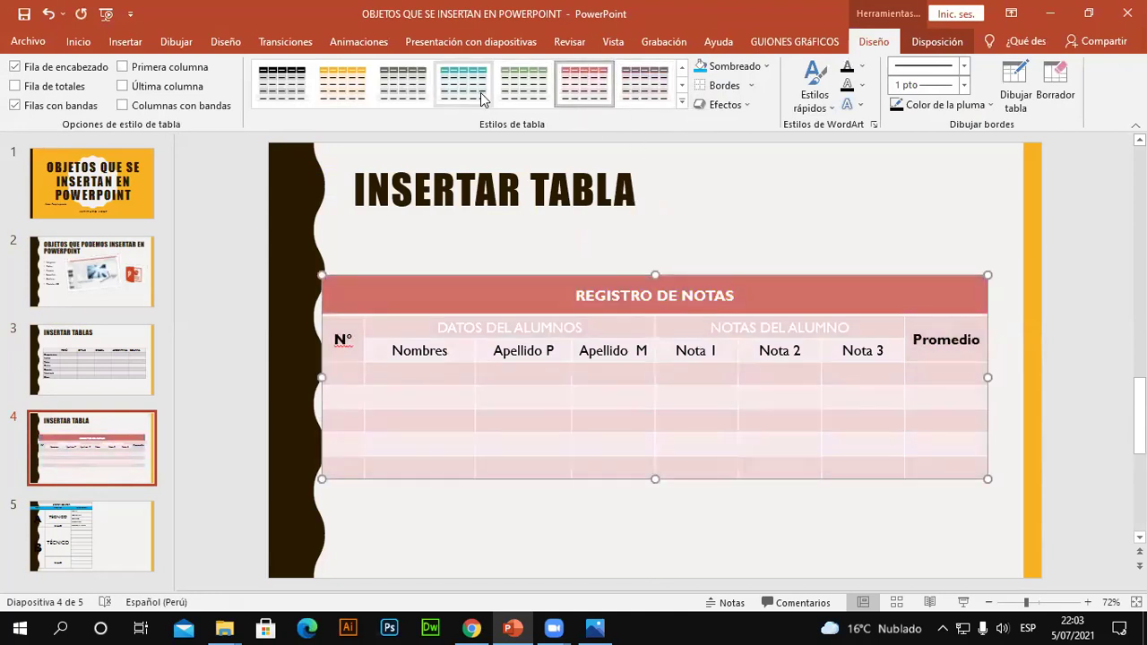
left_click(415, 93)
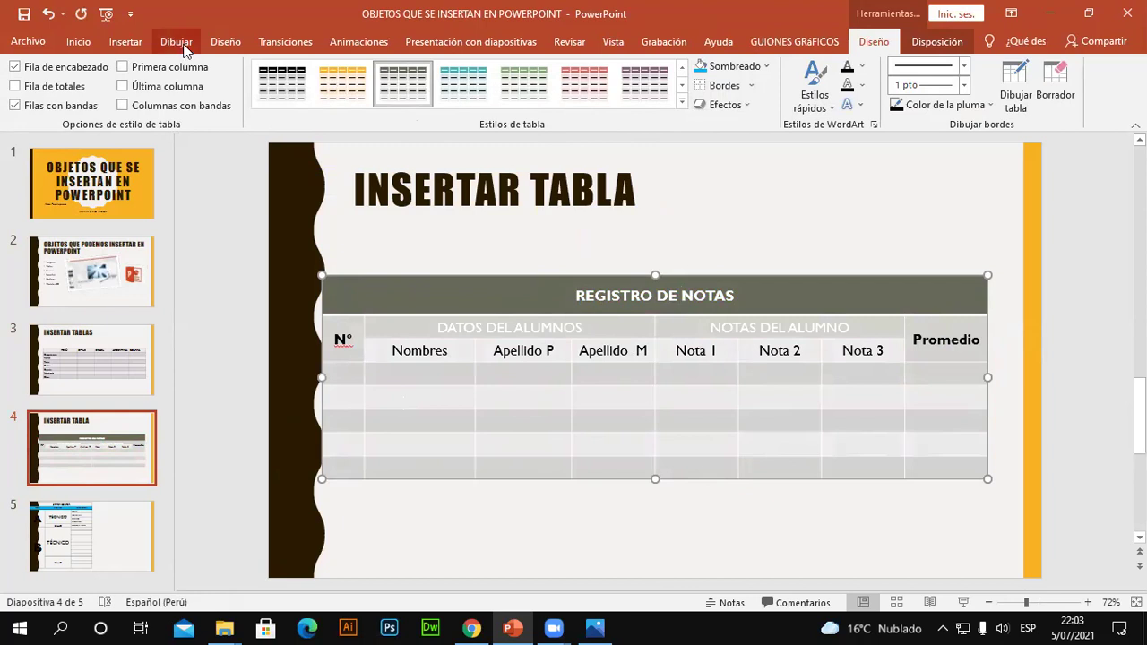
left_click(225, 43)
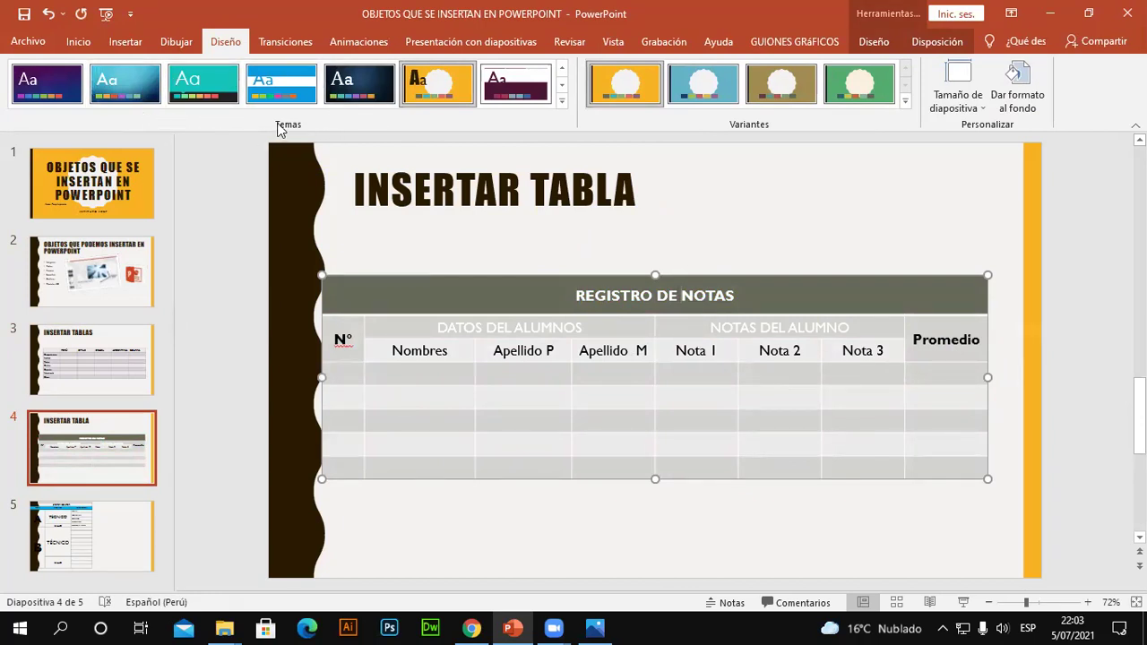
left_click(459, 89)
left_click(905, 106)
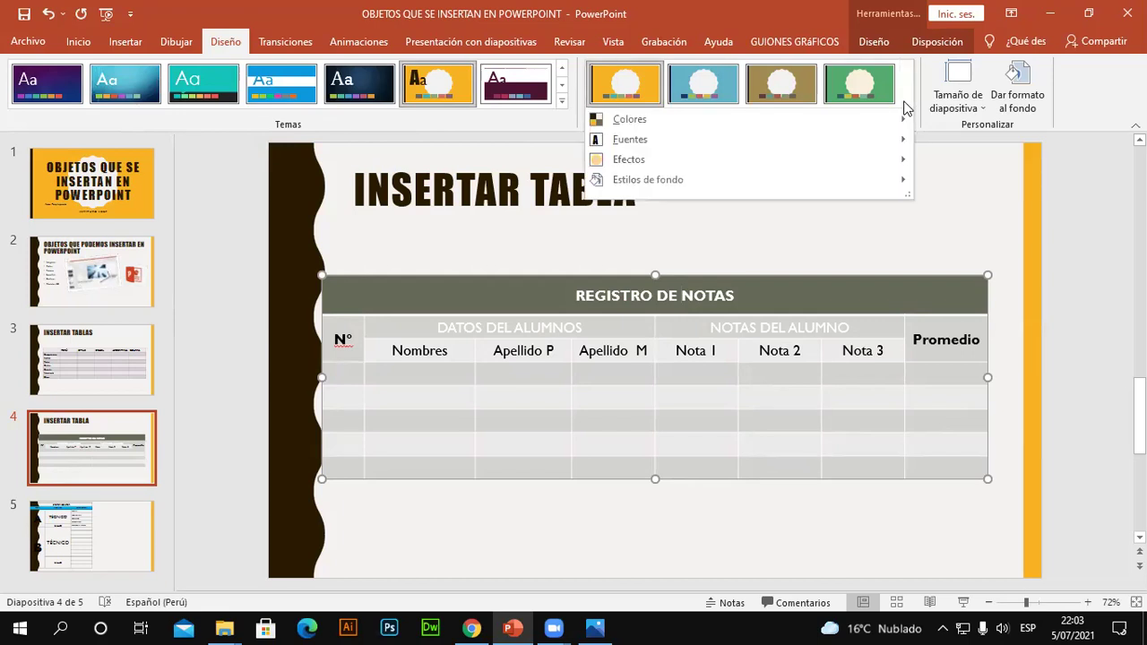
mouse_move(897, 119)
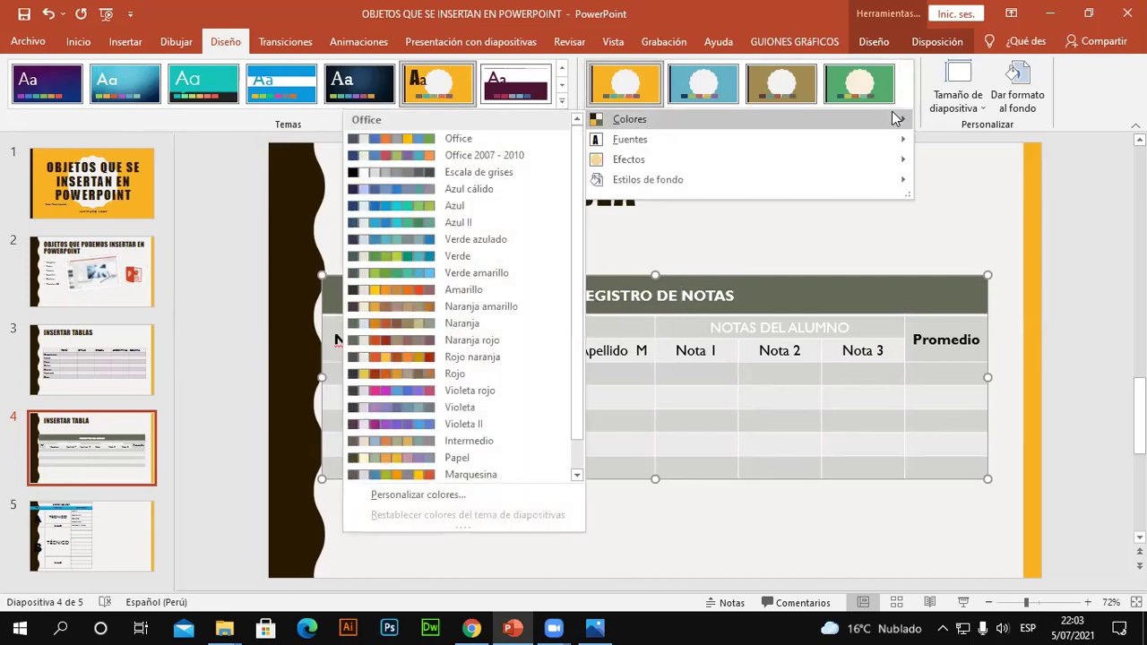
mouse_move(870, 143)
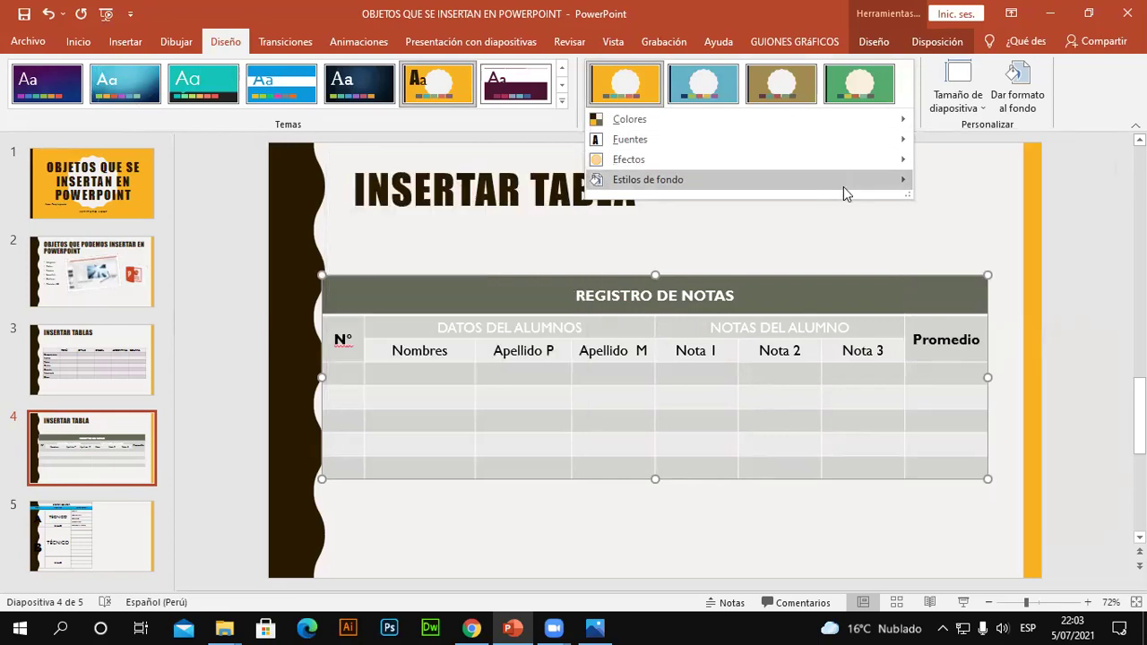
mouse_move(844, 194)
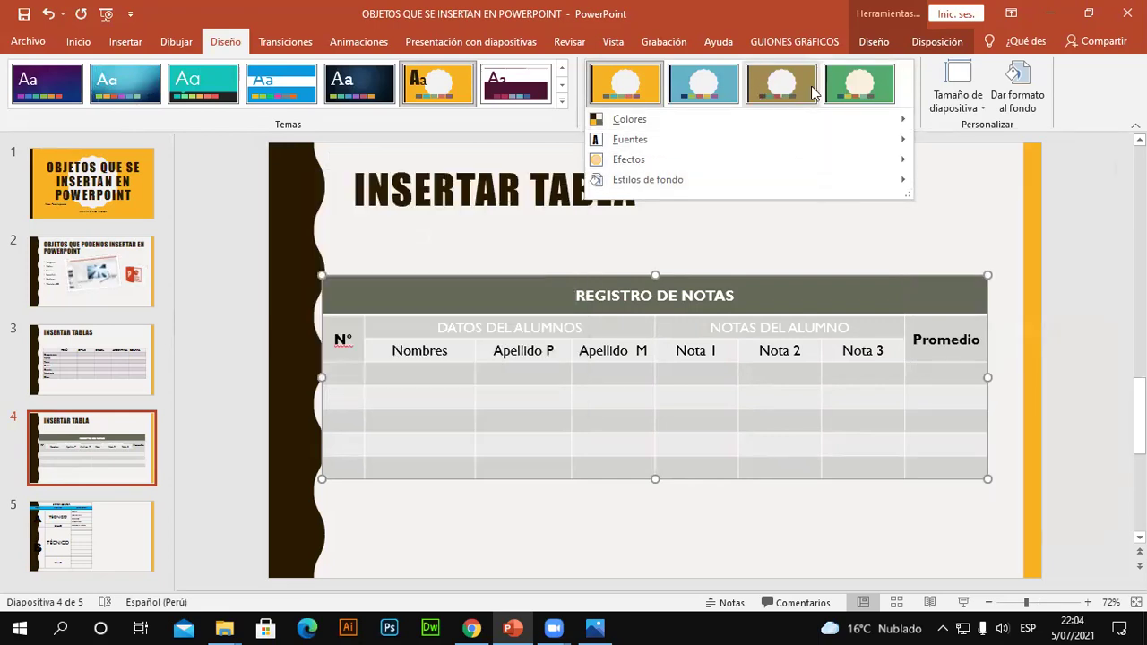
left_click(1068, 108)
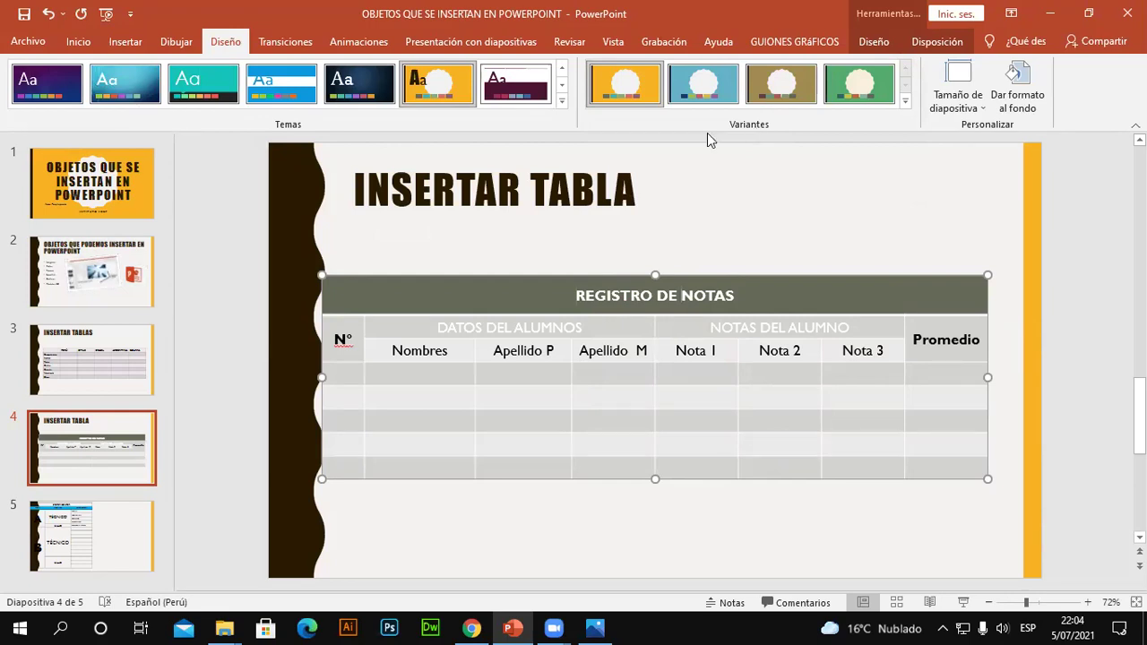
- Select the title slide and apply a green theme to all slides
left_click(135, 207)
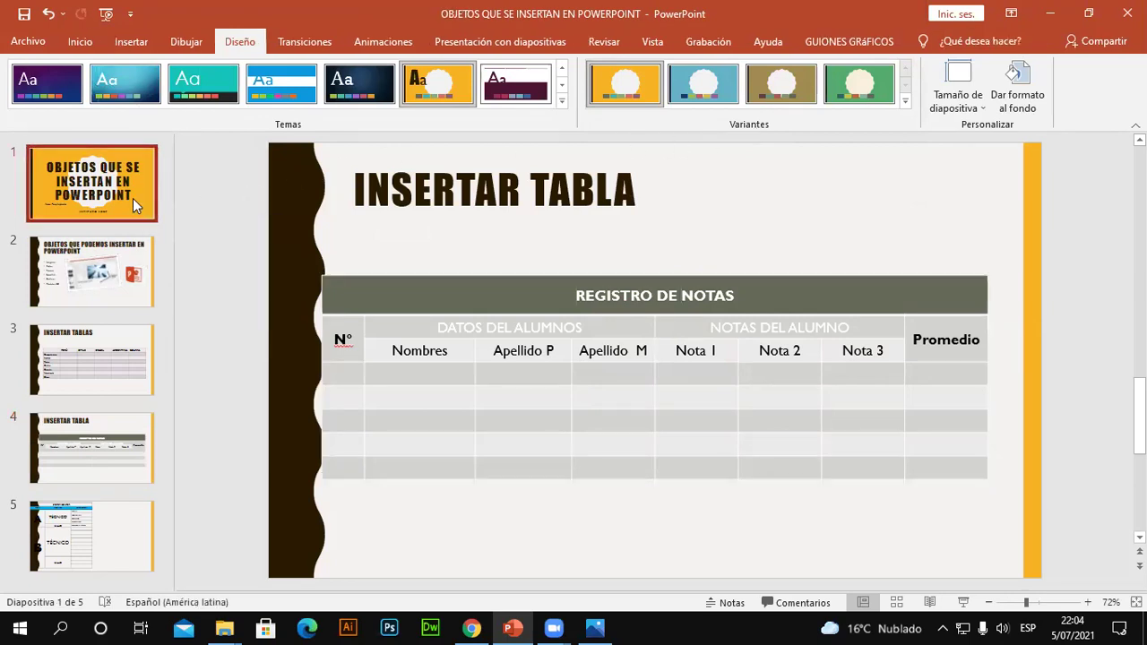
left_click(90, 255)
left_click(96, 207)
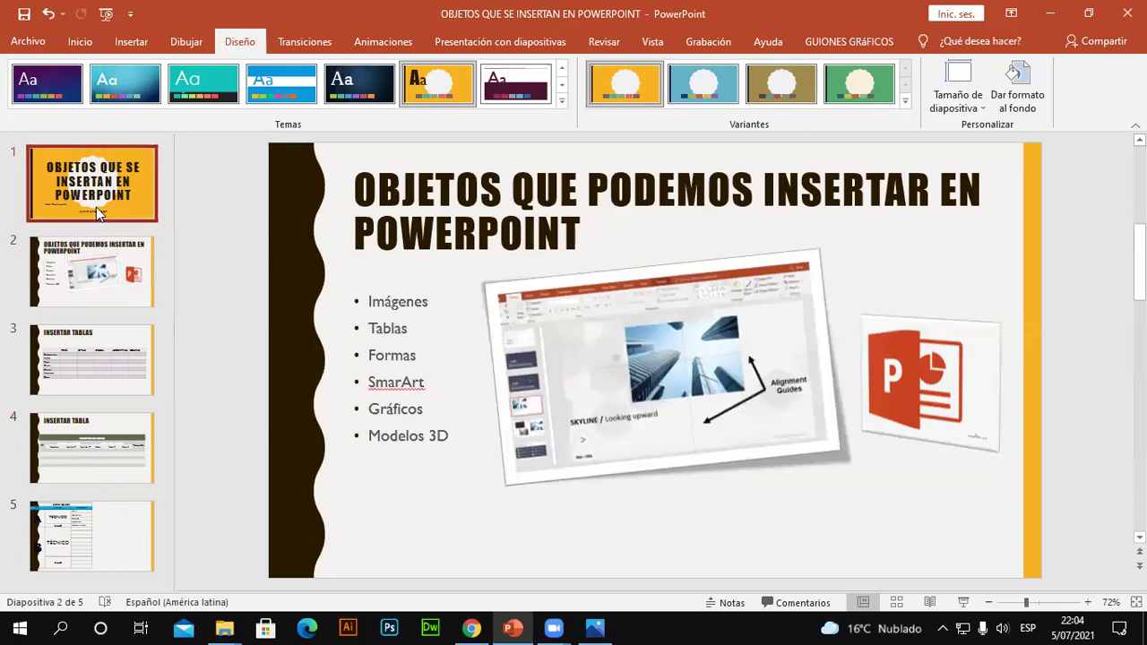
left_click(561, 101)
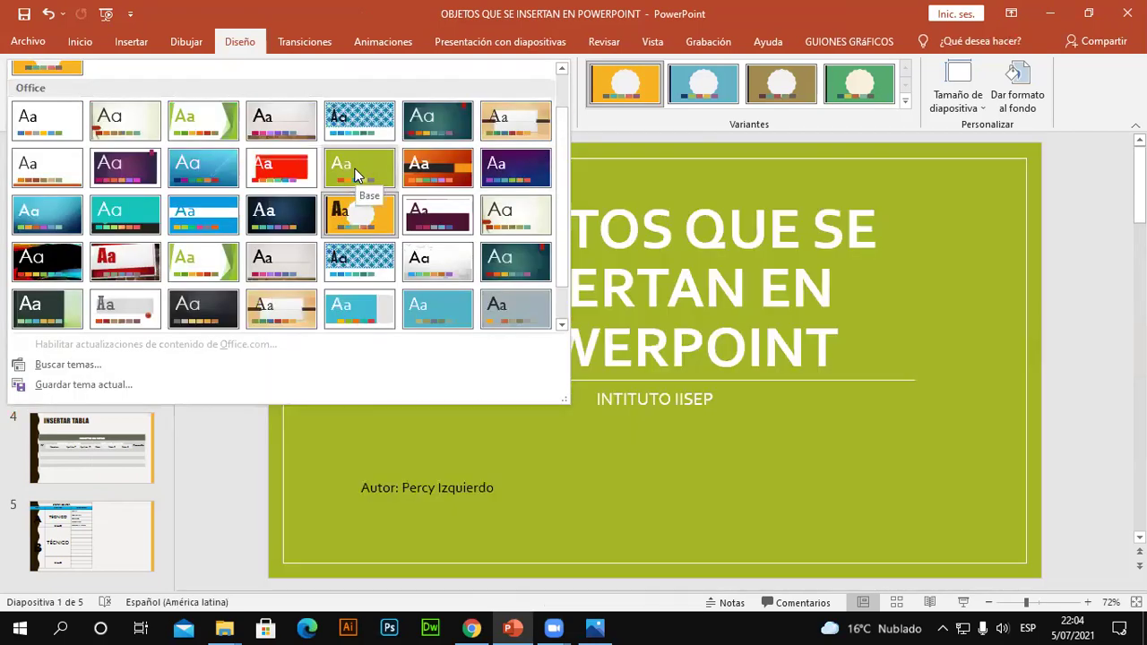
left_click(355, 168)
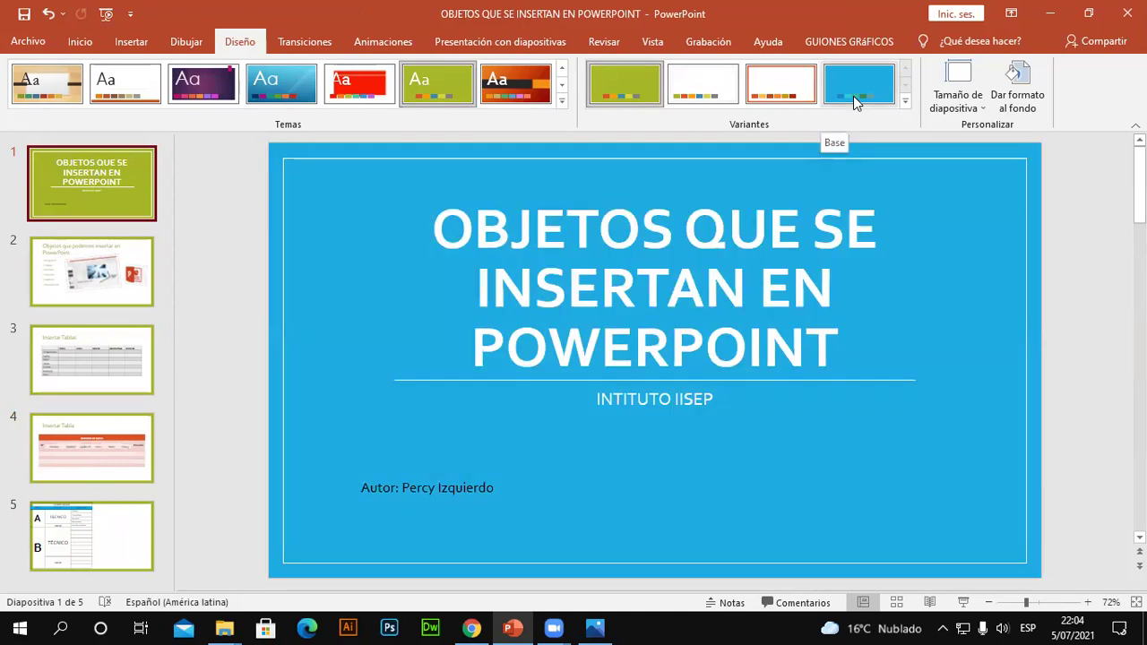
- Switch to the theme's blue variant and recolour it with the Azul cálido colour scheme
left_click(853, 96)
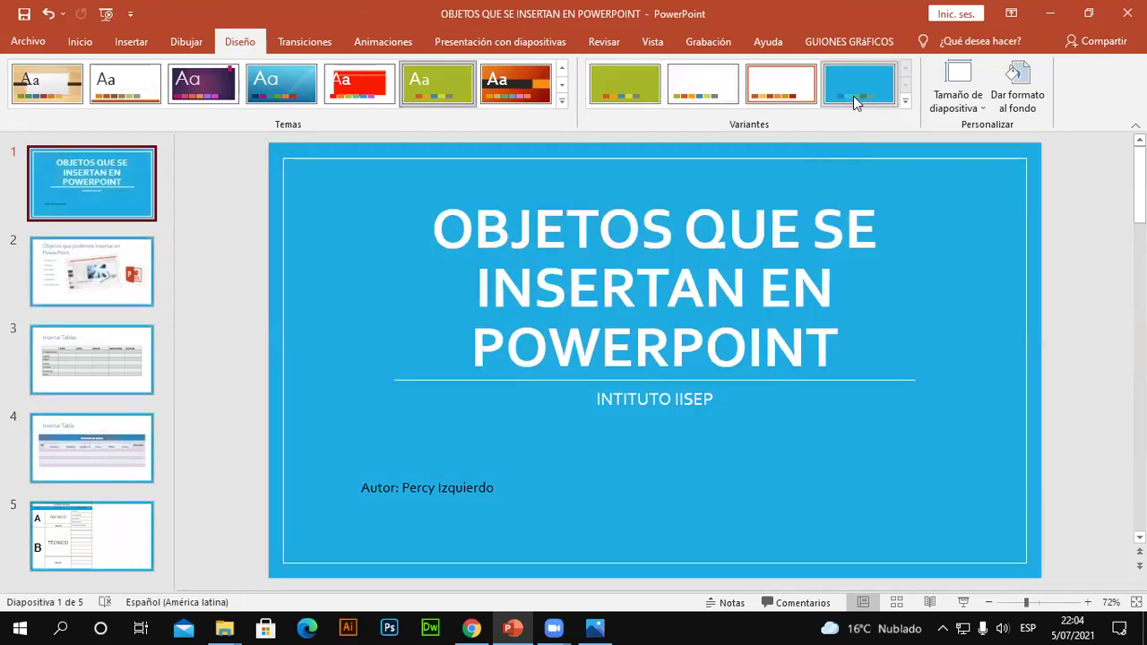
left_click(906, 100)
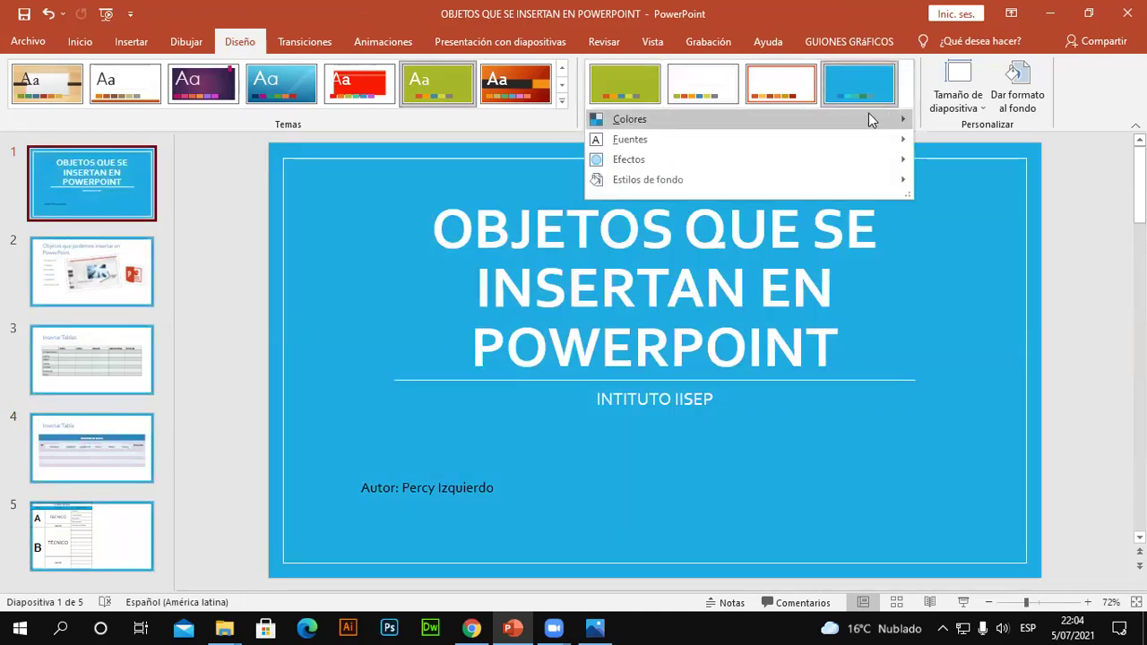
mouse_move(736, 119)
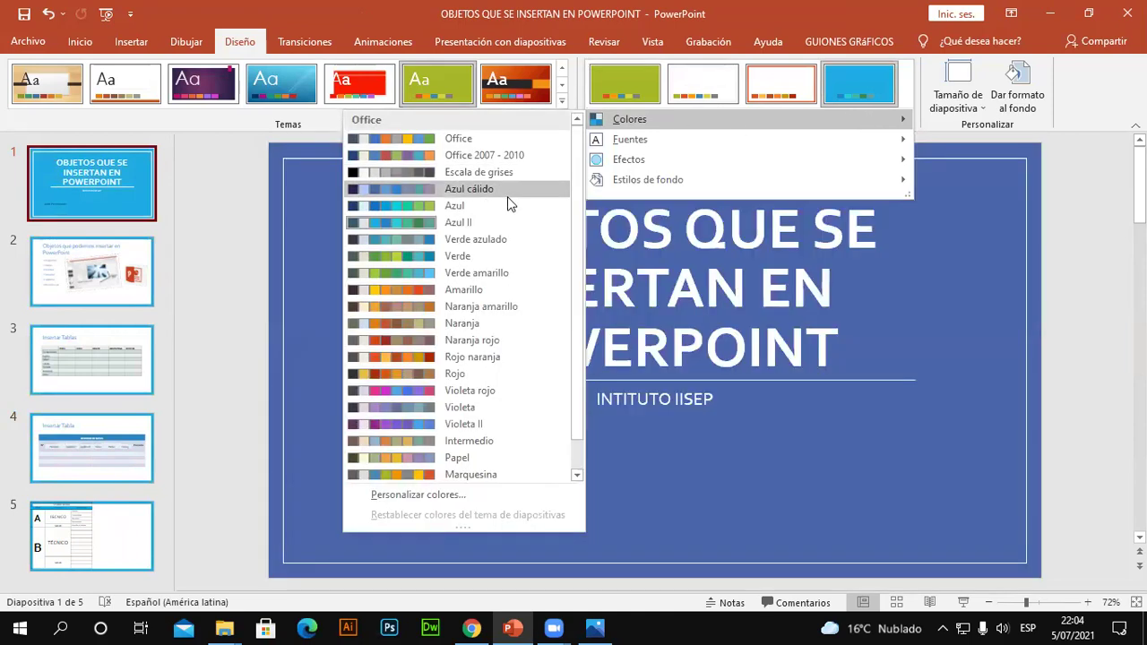
left_click(508, 196)
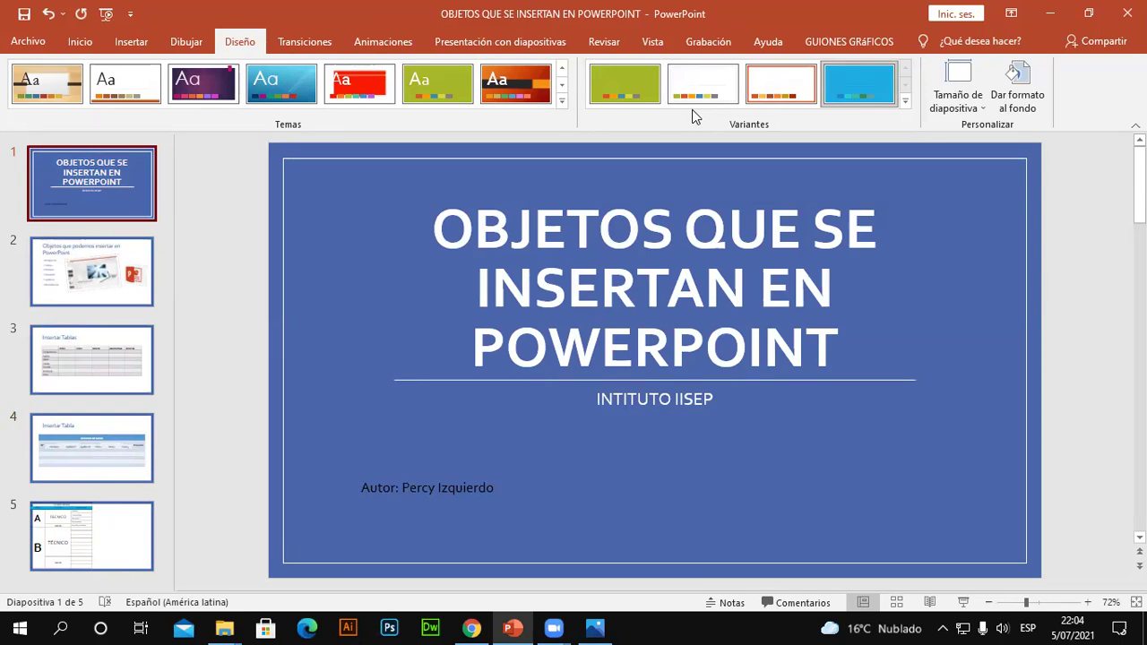
left_click(562, 100)
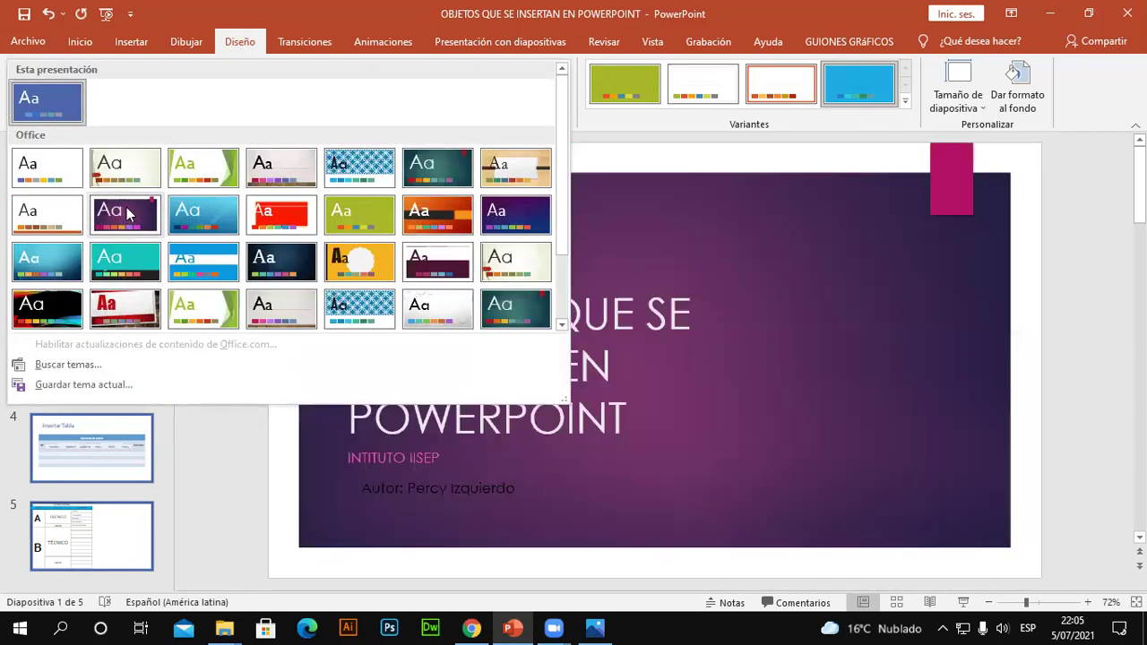
- Apply the purple Ion Boardroom theme and move slide 2's tilted screenshot slightly lower
left_click(126, 213)
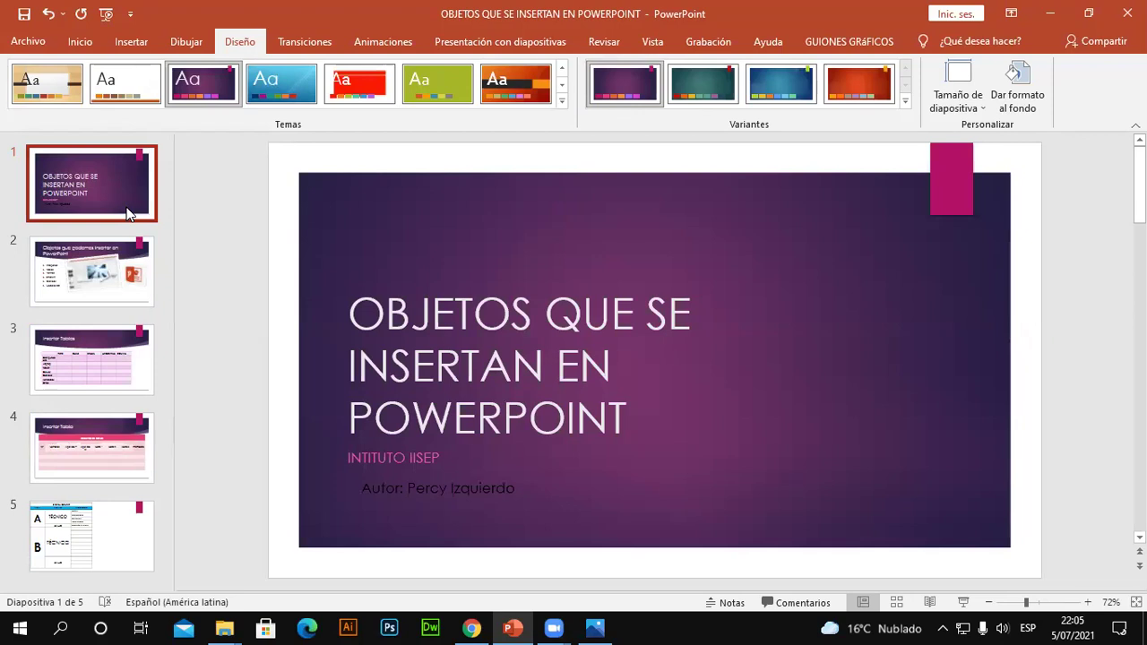
left_click(106, 265)
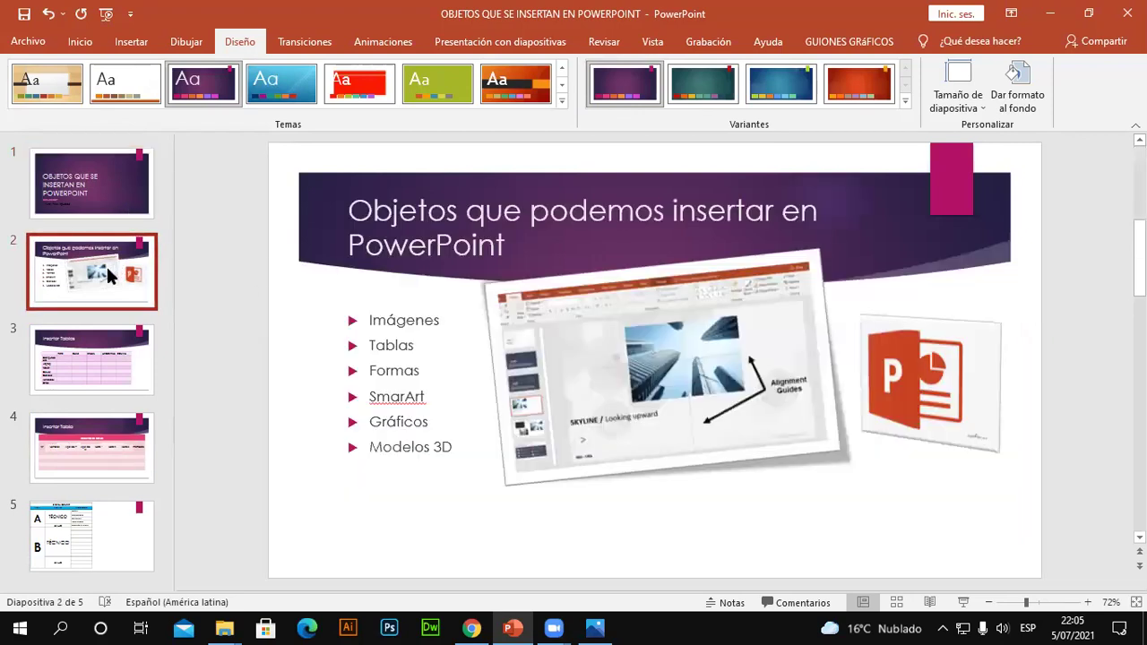
left_click_drag(615, 334, 623, 376)
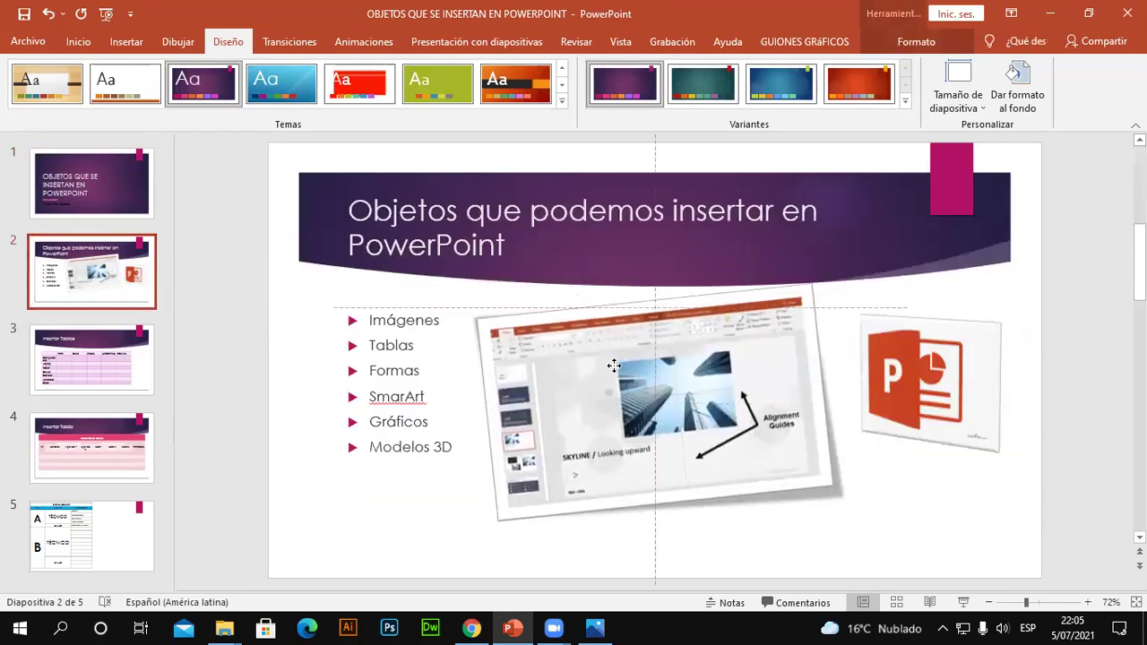
- Review slides 3 and 4 and select the Registro de notas table
left_click(149, 361)
left_click(141, 428)
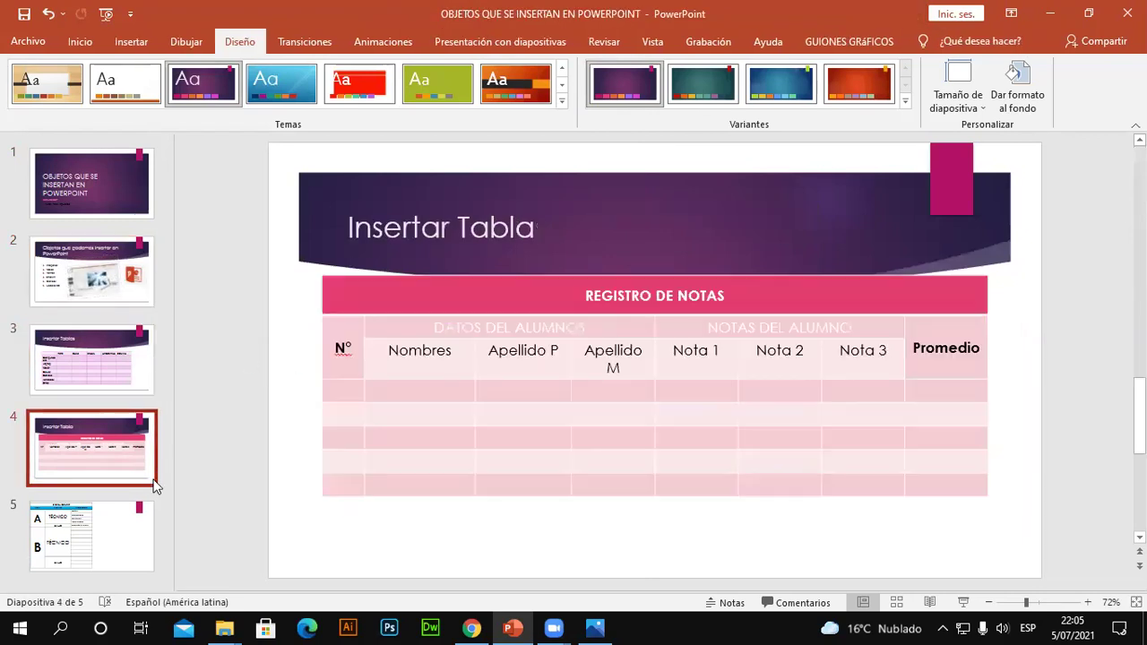
left_click(667, 333)
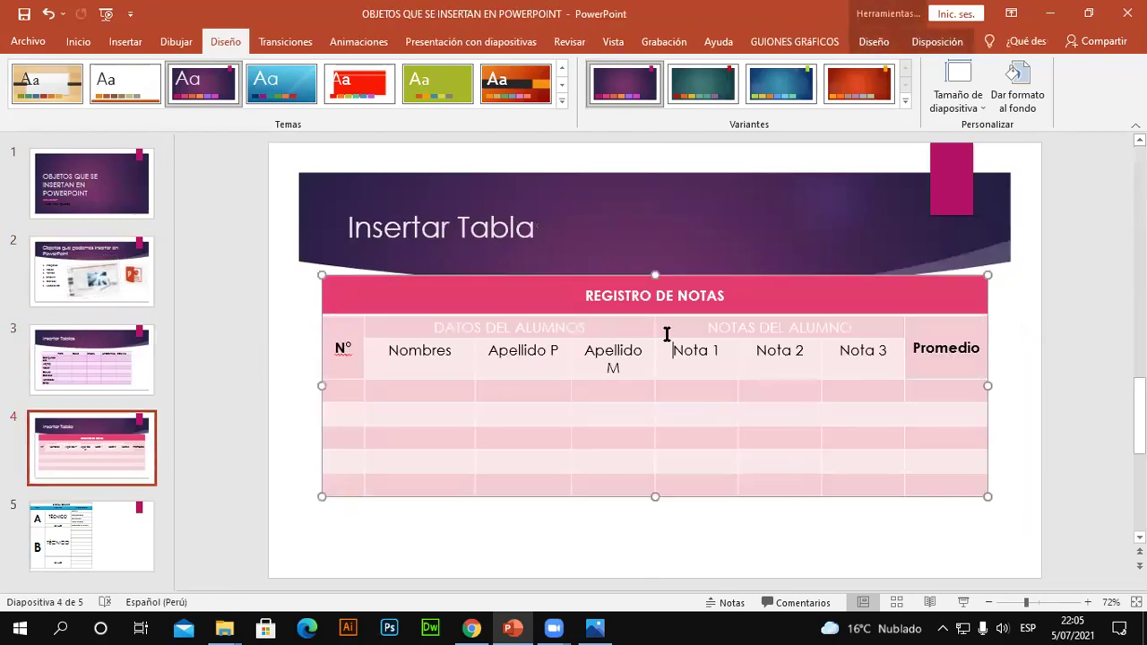
left_click(682, 278)
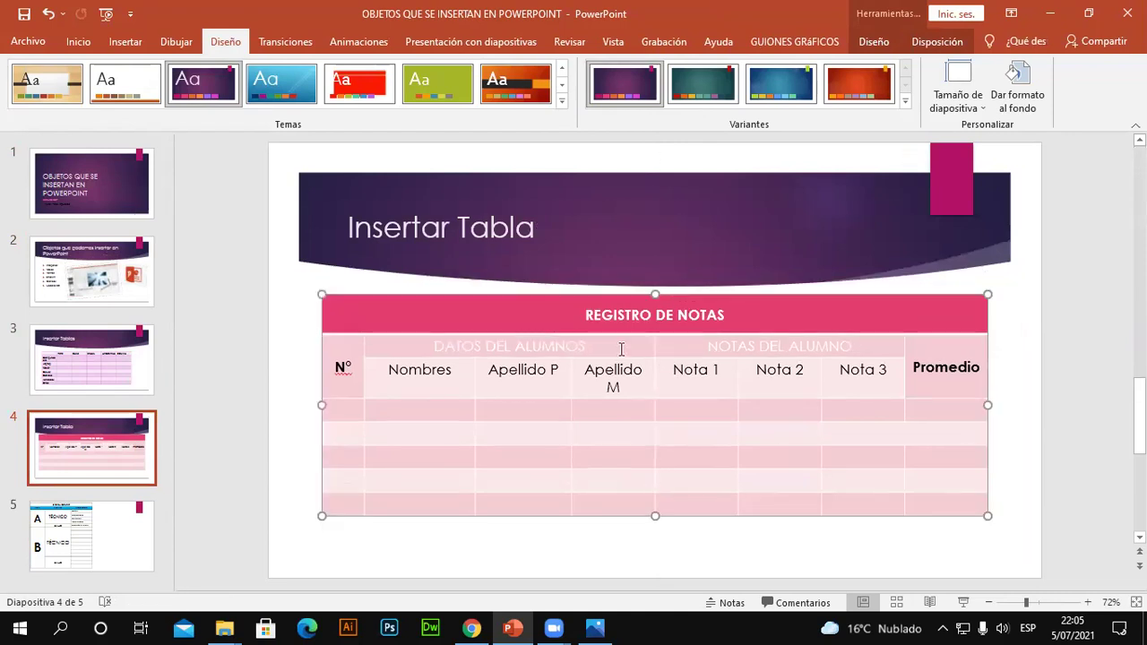
- Drag the System Center table to the centre of slide 5
left_click(124, 545)
left_click(466, 240)
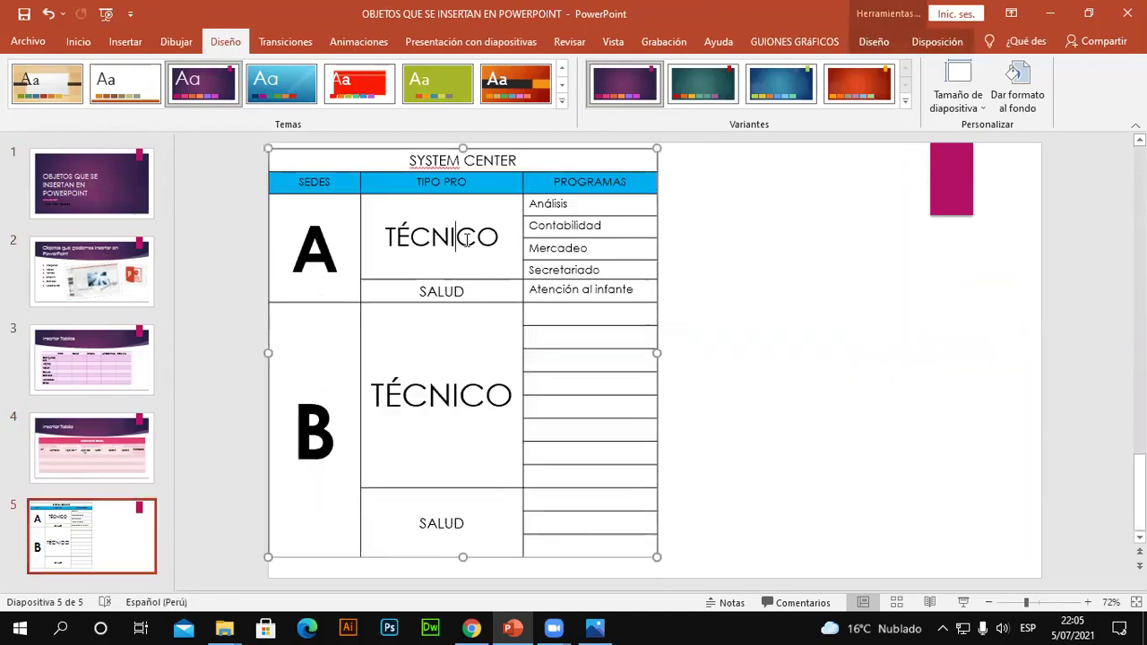
left_click(510, 149)
left_click_drag(510, 148, 709, 156)
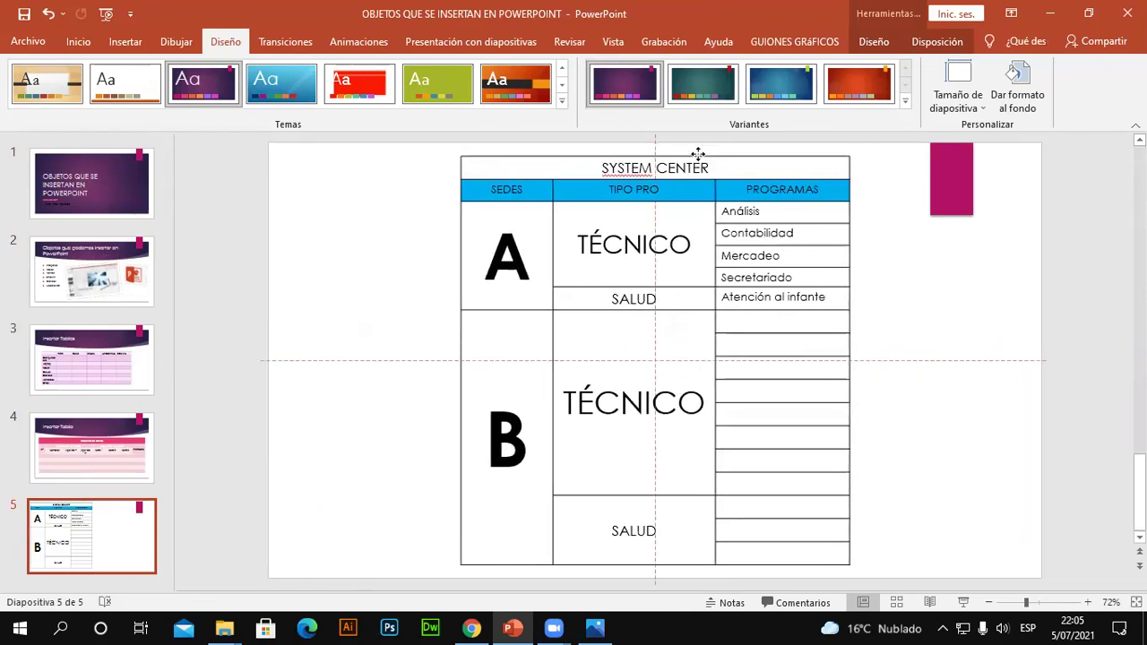
left_click(927, 356)
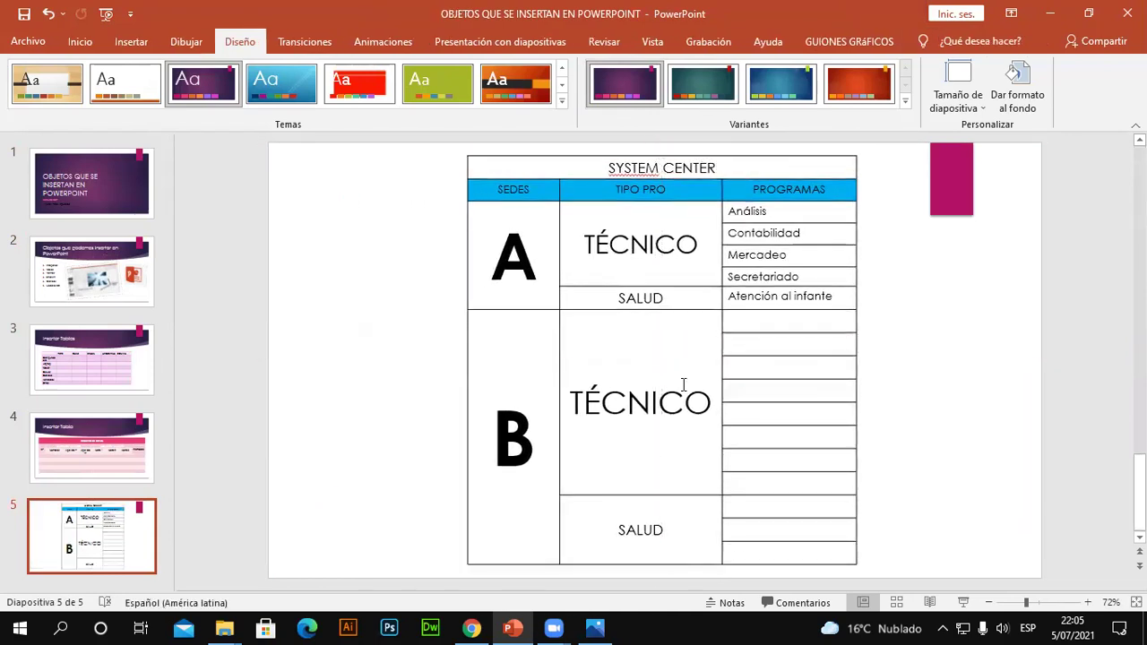
- Step back through slides 4, 3 and 2 to the title slide
left_click(126, 427)
left_click(121, 338)
left_click(126, 268)
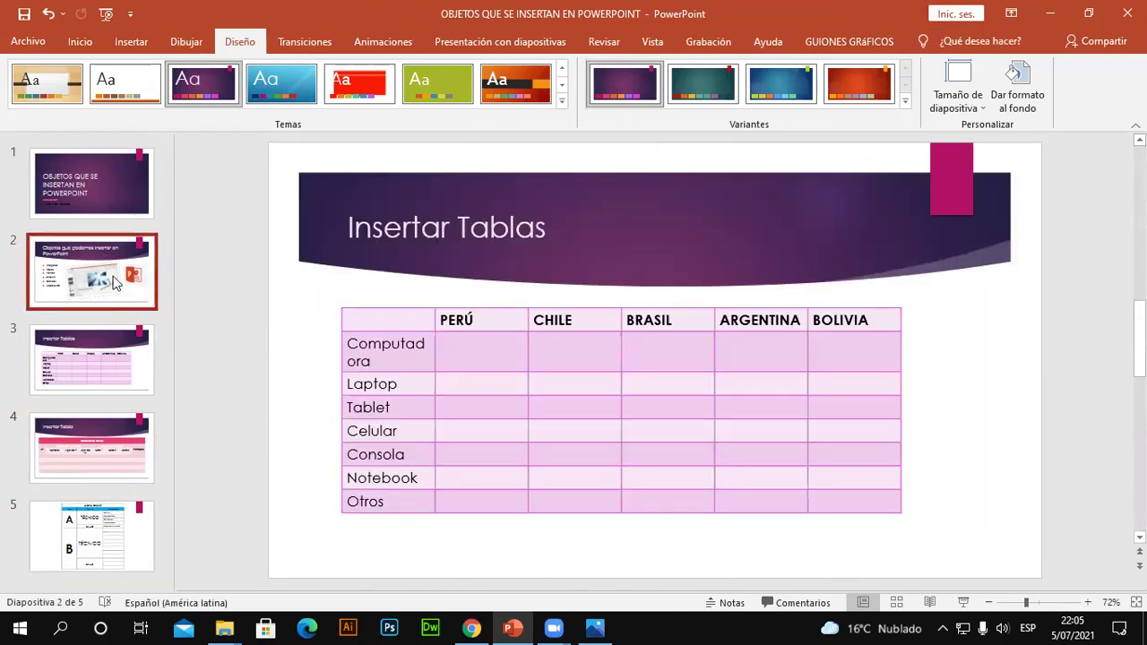
left_click(134, 184)
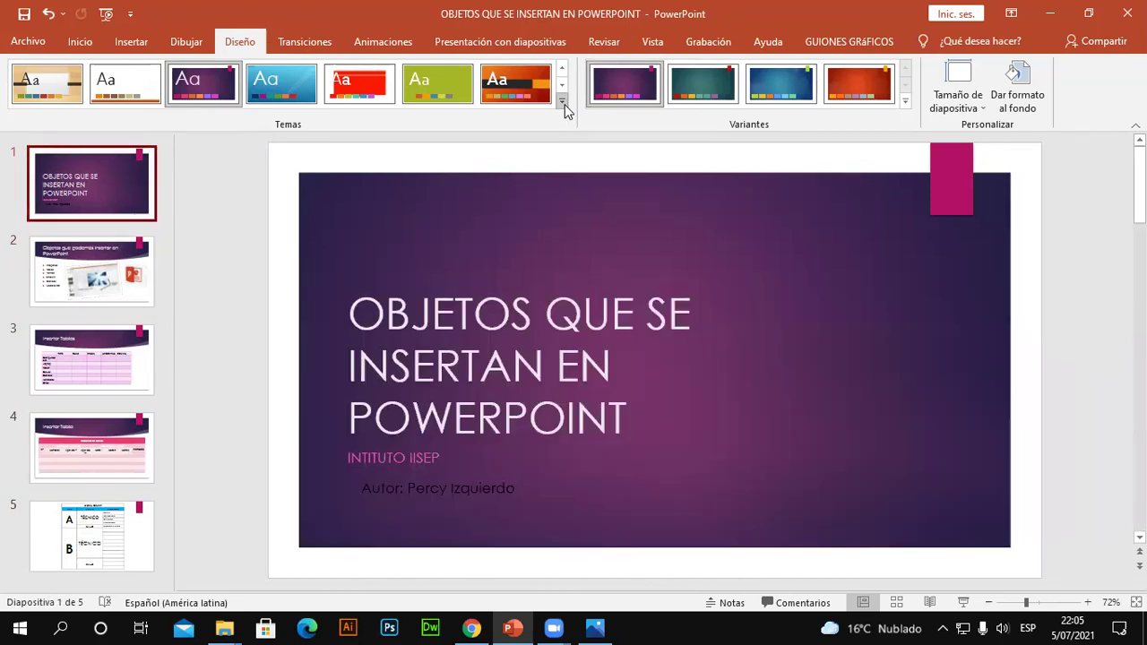
- Apply the grey water-drop theme from the themes gallery
left_click(563, 101)
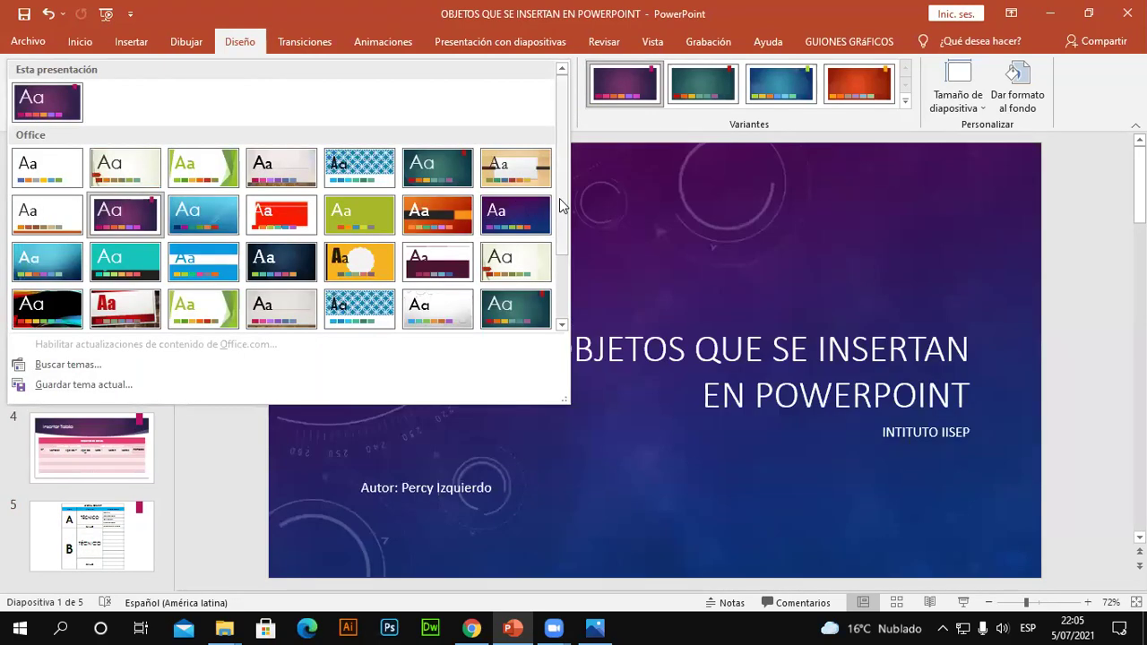
left_click_drag(559, 205, 560, 243)
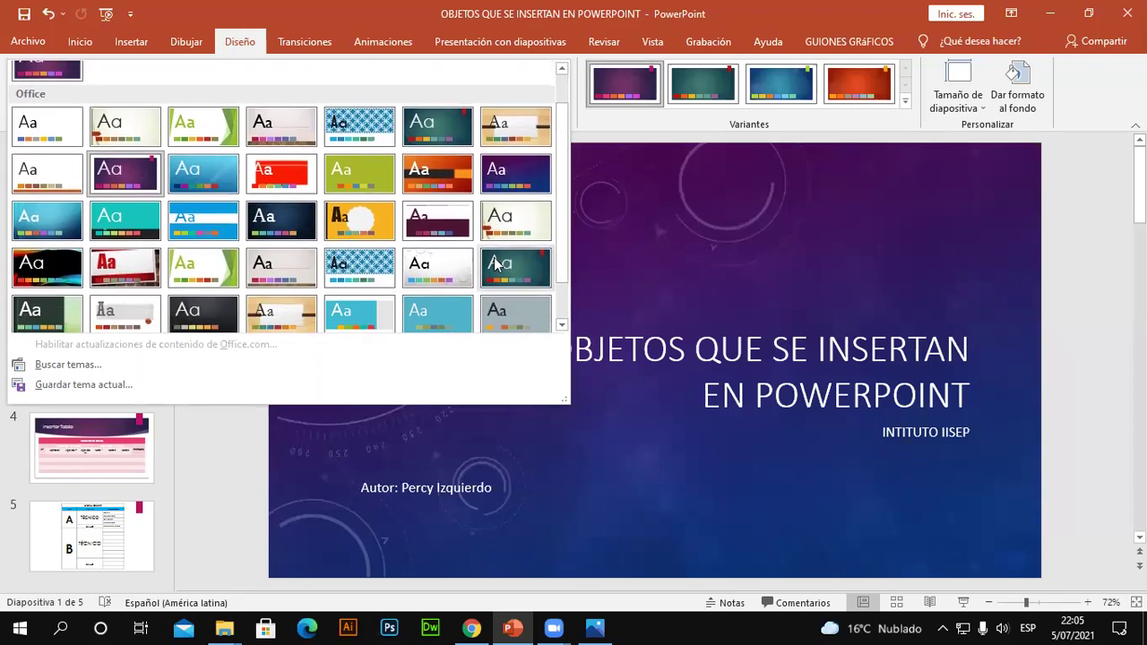
left_click(447, 278)
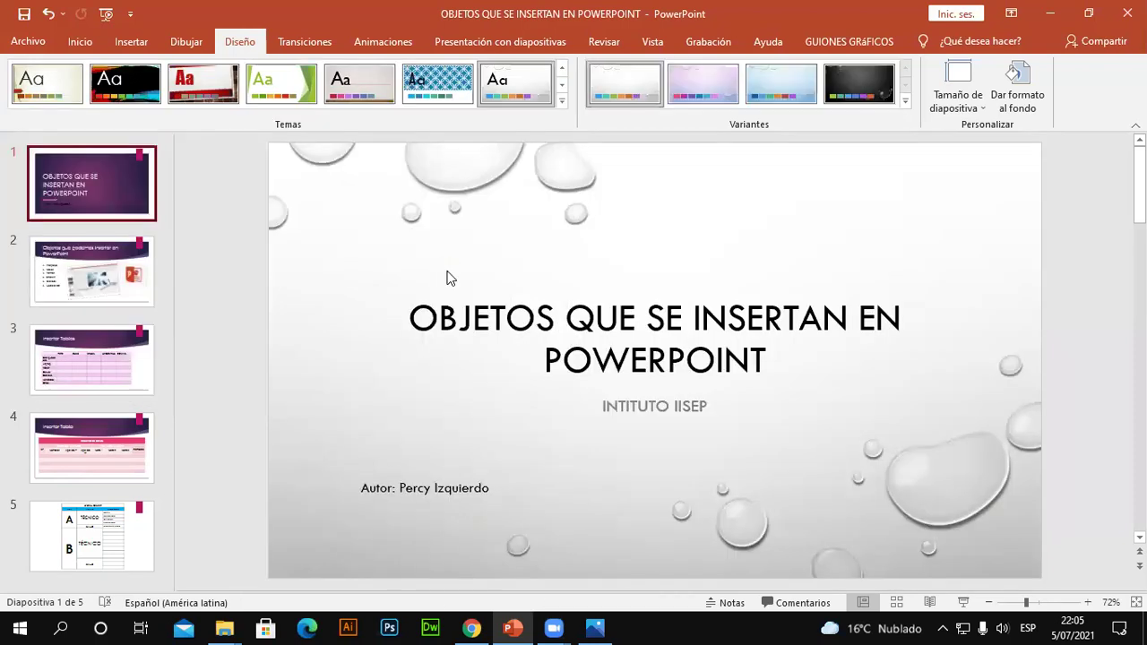
- Review slides 2 through 5, ending on the System Center table slide
left_click(79, 276)
left_click(107, 379)
left_click(107, 420)
left_click(124, 499)
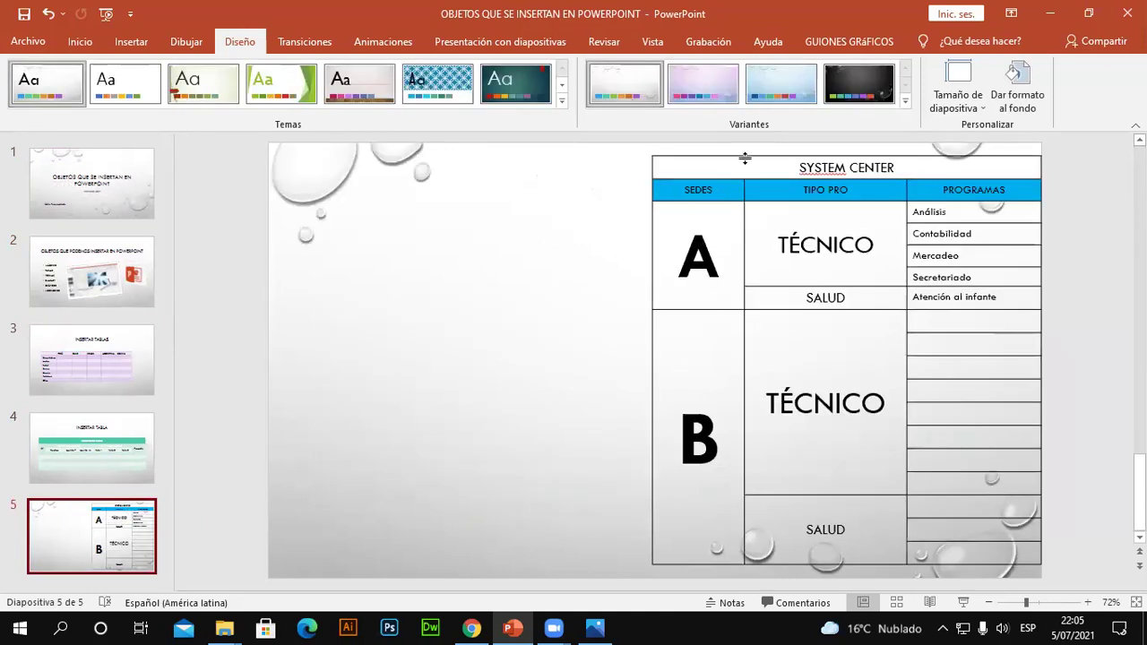
- Centre the System Center table, then try theme variants and apply the dark black one
left_click(674, 217)
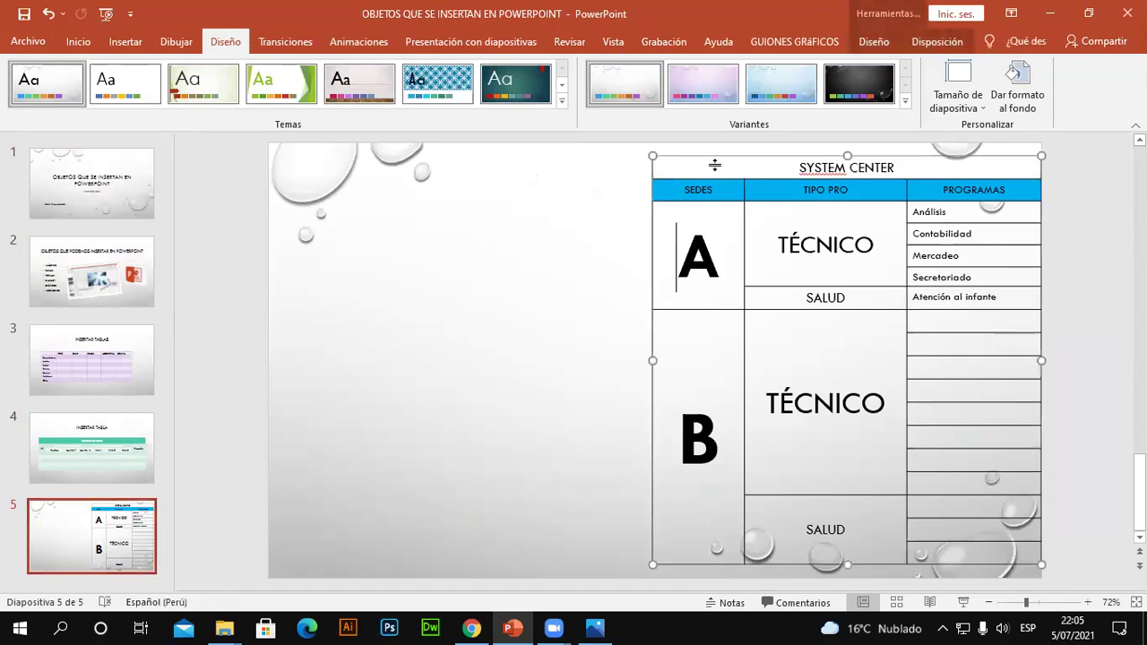
left_click_drag(714, 156, 532, 159)
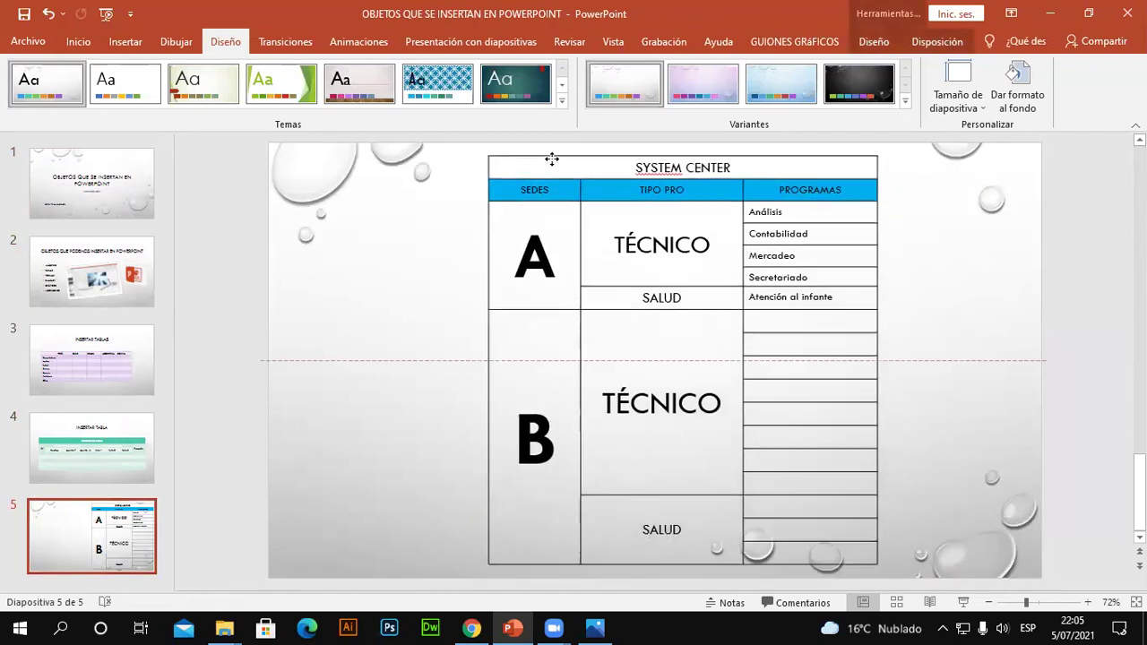
left_click(717, 90)
left_click(769, 90)
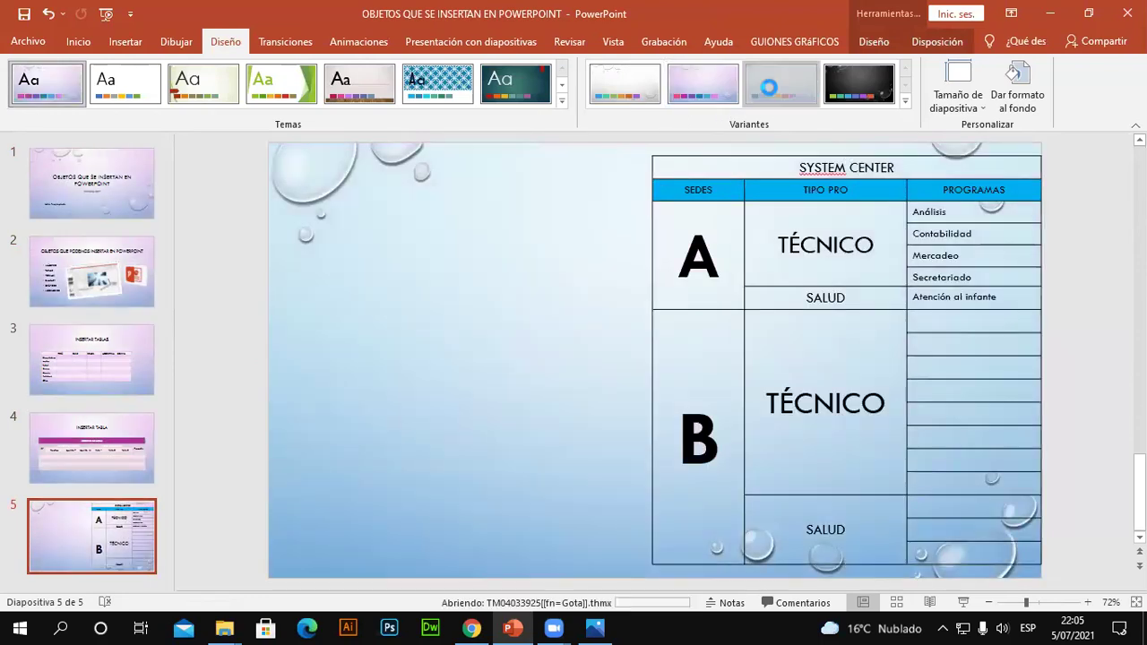
left_click(829, 85)
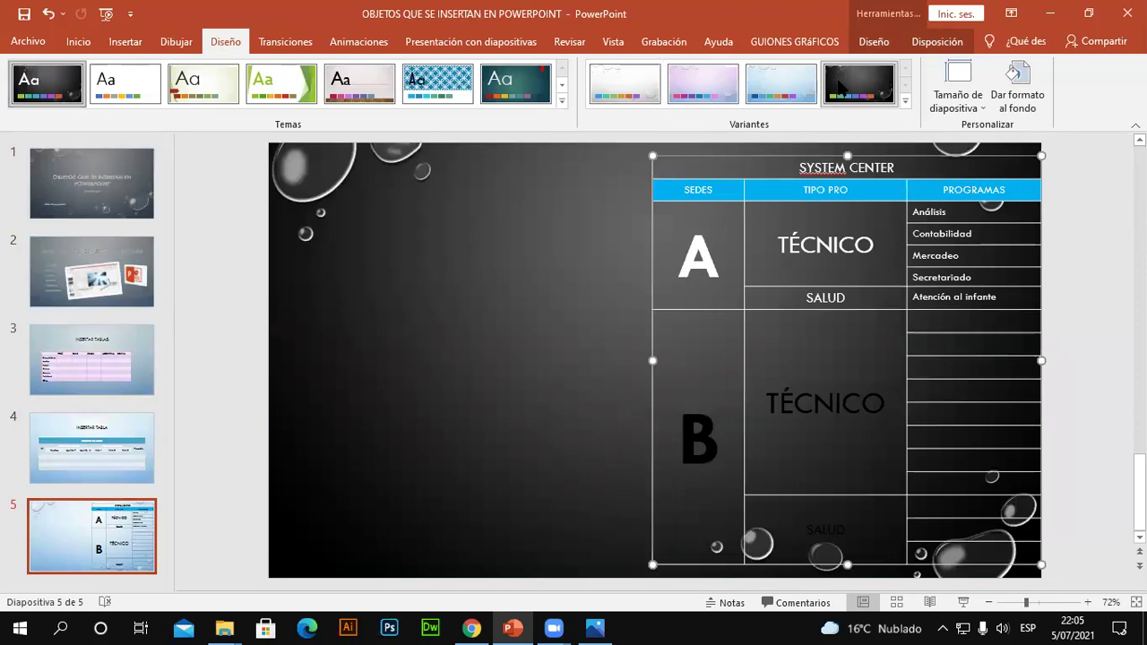
- Browse the variant colour and font options, then re-centre the System Center table on slide 5
left_click(906, 101)
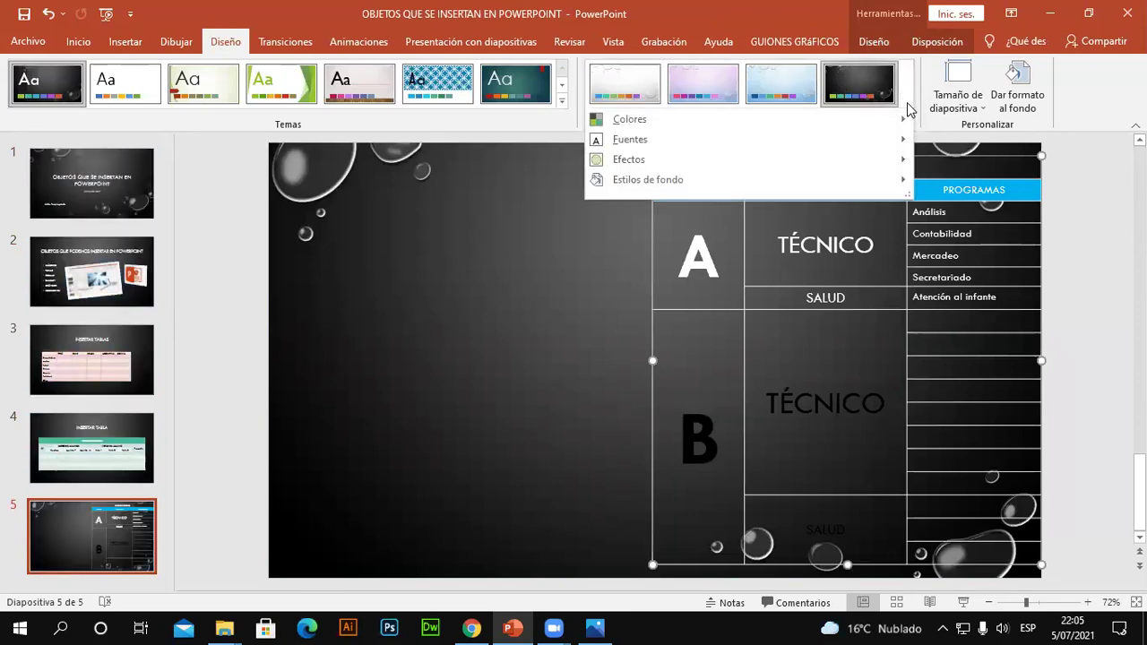
mouse_move(859, 124)
mouse_move(842, 144)
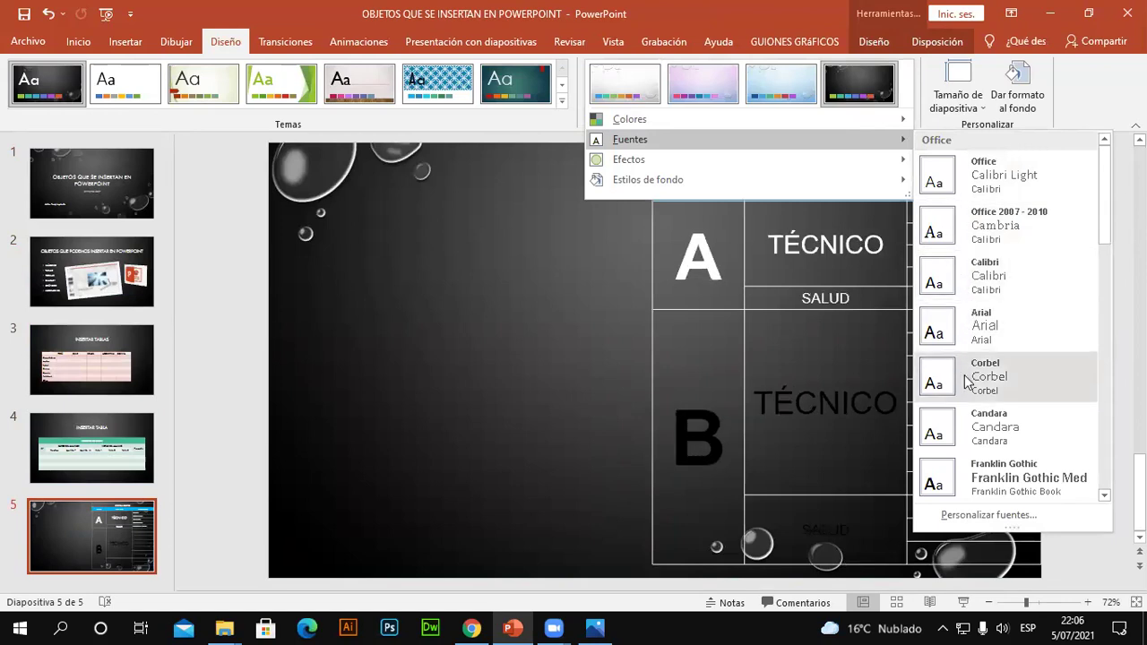
mouse_move(1106, 225)
left_mouse_down()
mouse_move(1109, 281)
mouse_move(1106, 224)
left_mouse_up()
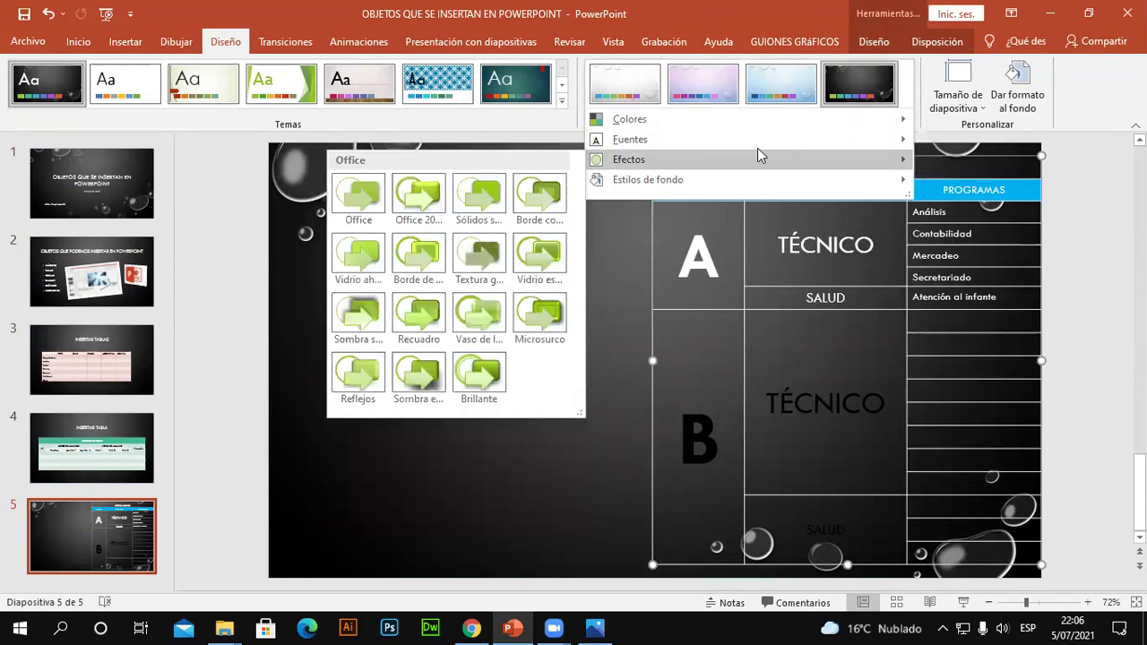
left_click(573, 64)
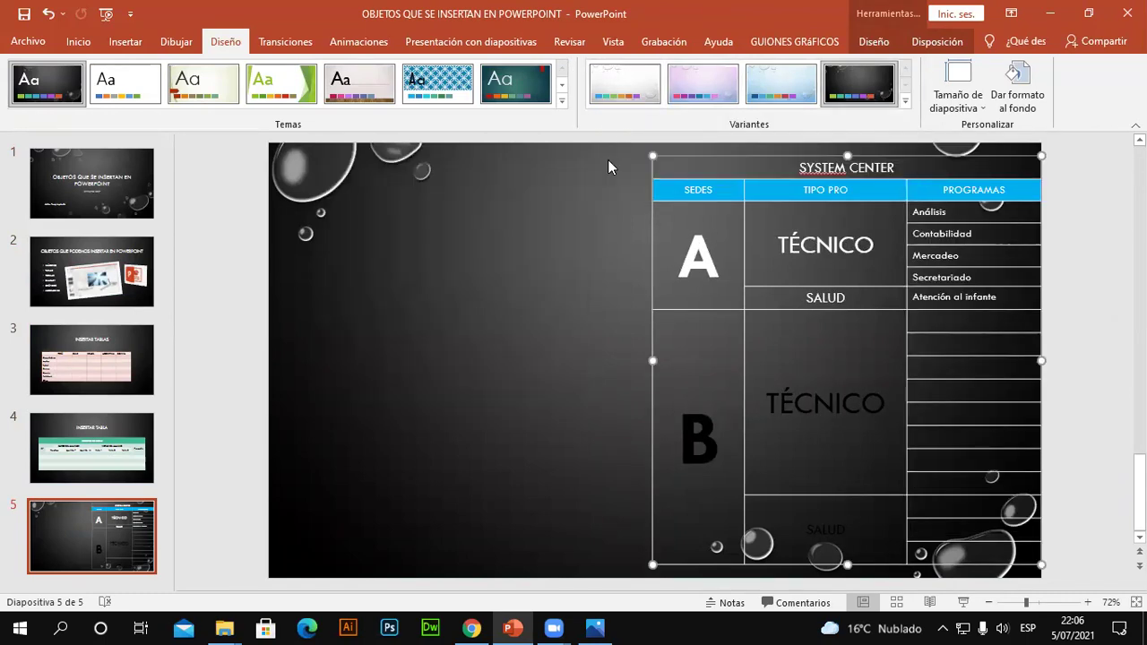
left_click_drag(741, 159, 561, 159)
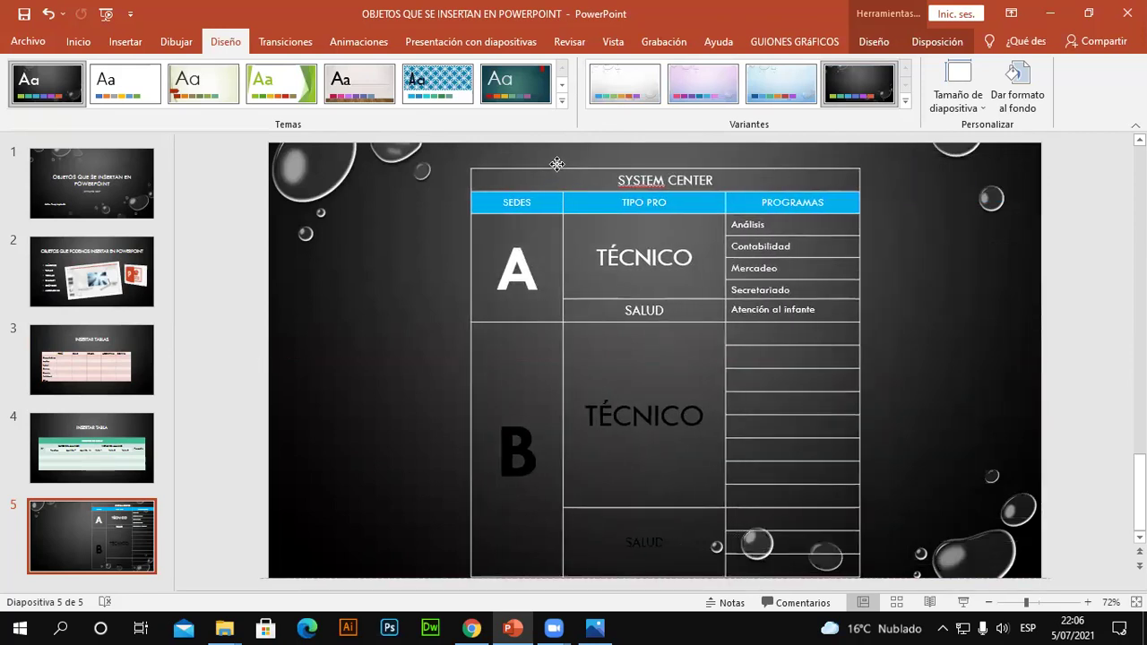
left_click(562, 101)
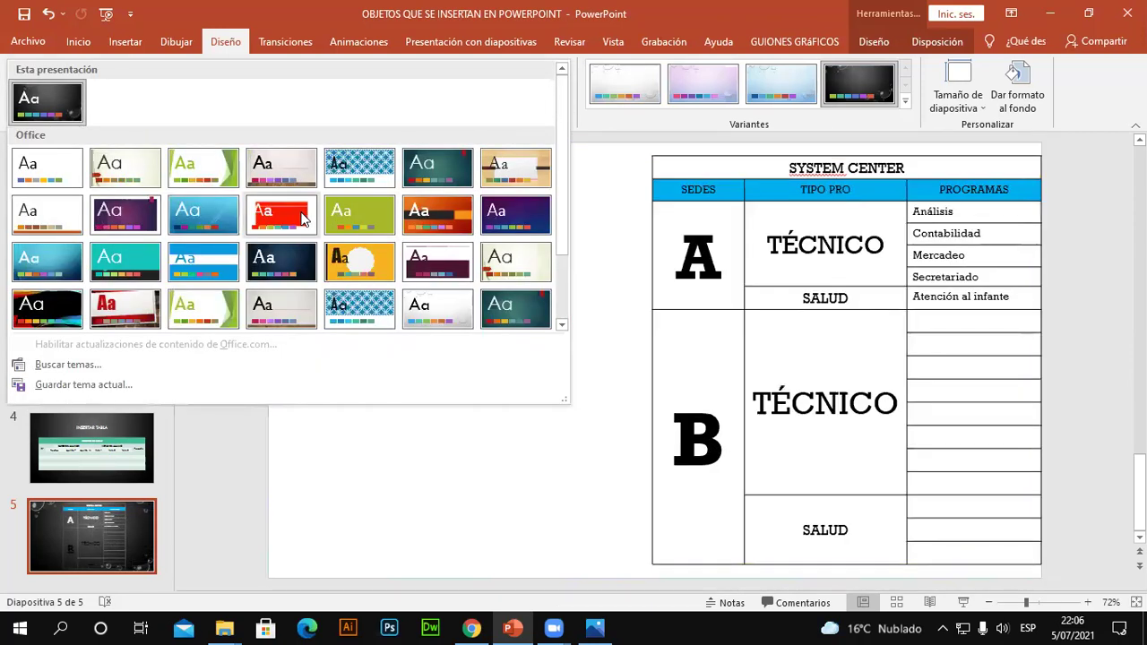
- Try the red Atlas theme, then apply the green theme and re-centre the System Center table
left_click(303, 219)
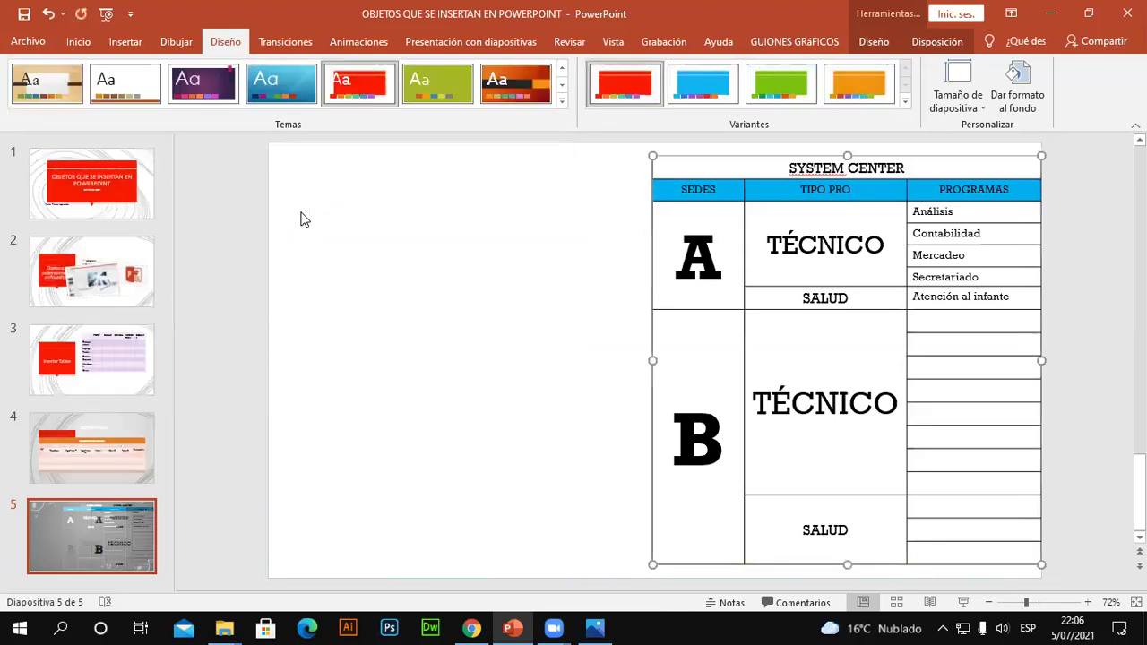
left_click_drag(717, 159, 564, 160)
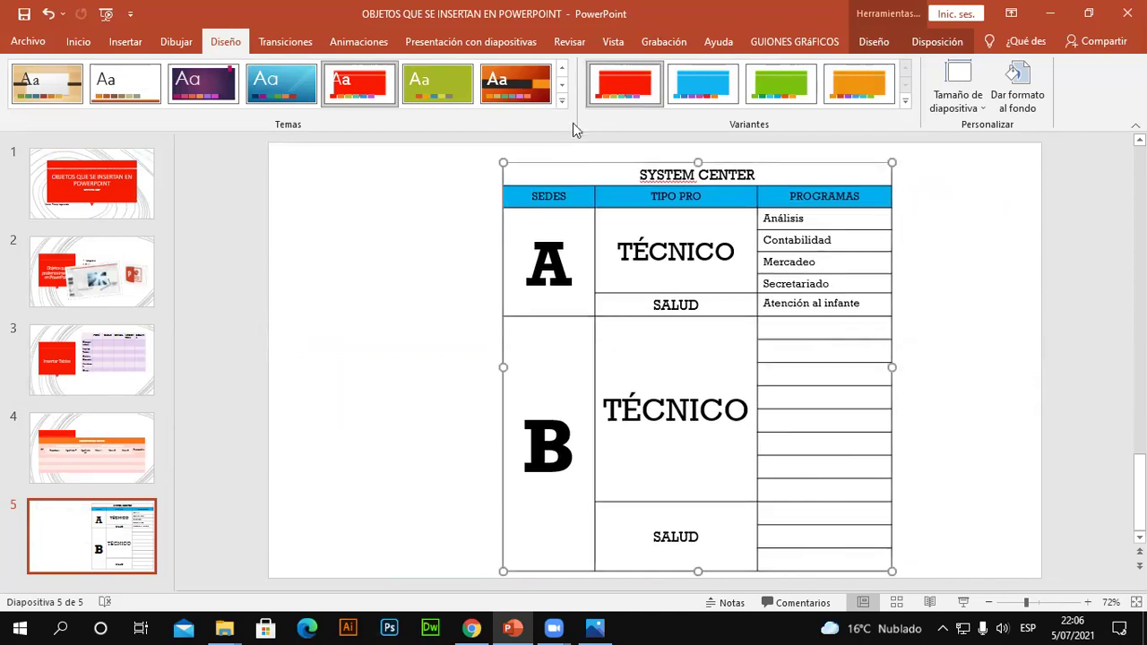
left_click(562, 100)
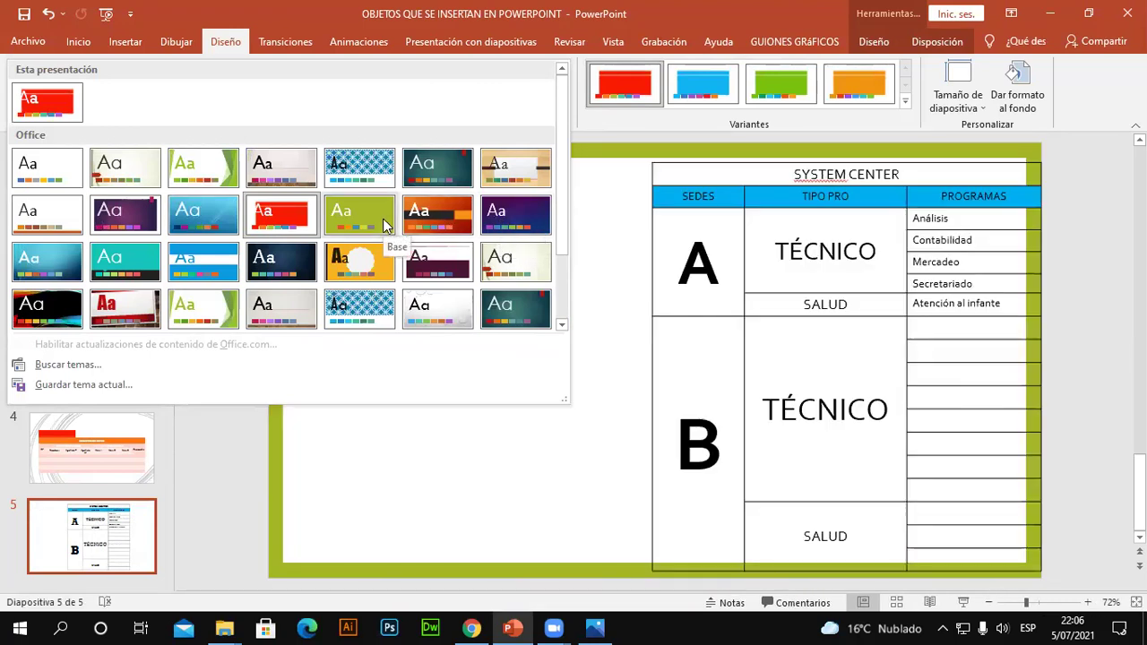
left_click(382, 217)
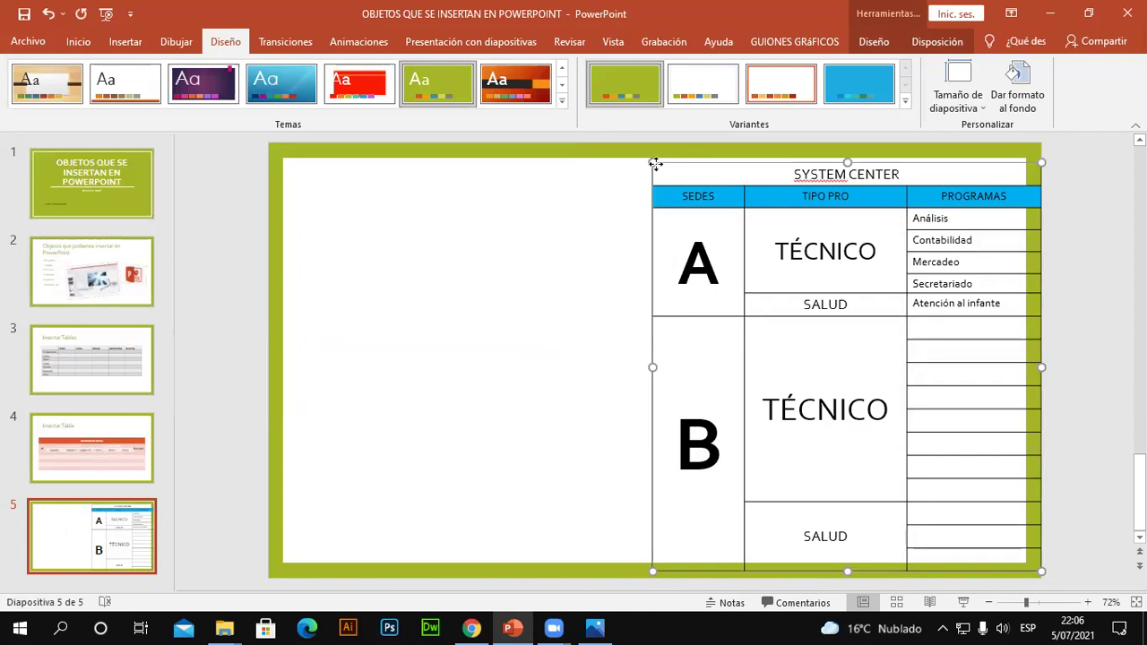
left_click_drag(655, 164, 516, 158)
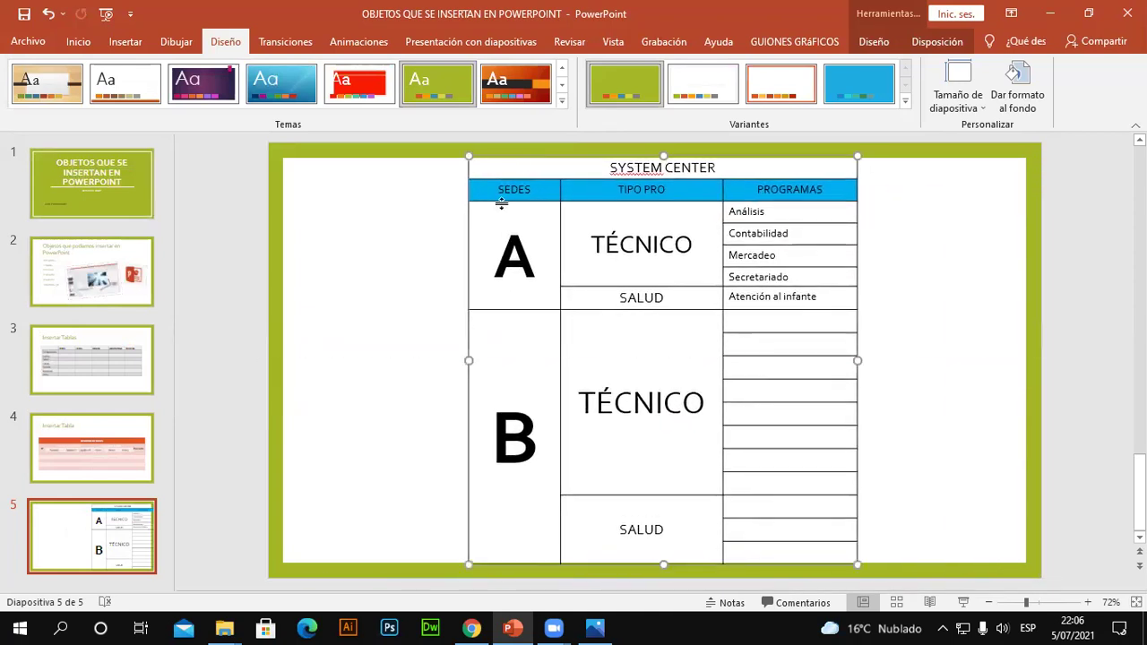
left_click(113, 292)
- Review slides 2 through 5 in the green theme, return to the title slide, then show the desktop
left_click(115, 374)
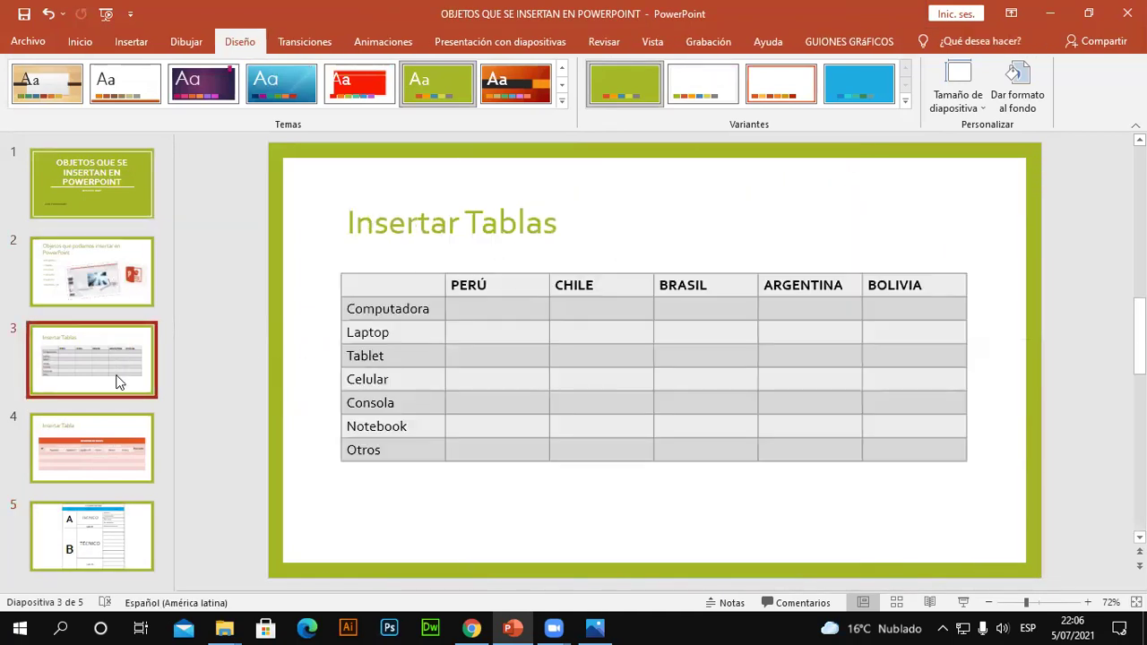
left_click(126, 435)
left_click(148, 507)
left_click(134, 478)
left_click(115, 380)
left_click(108, 277)
left_click(103, 206)
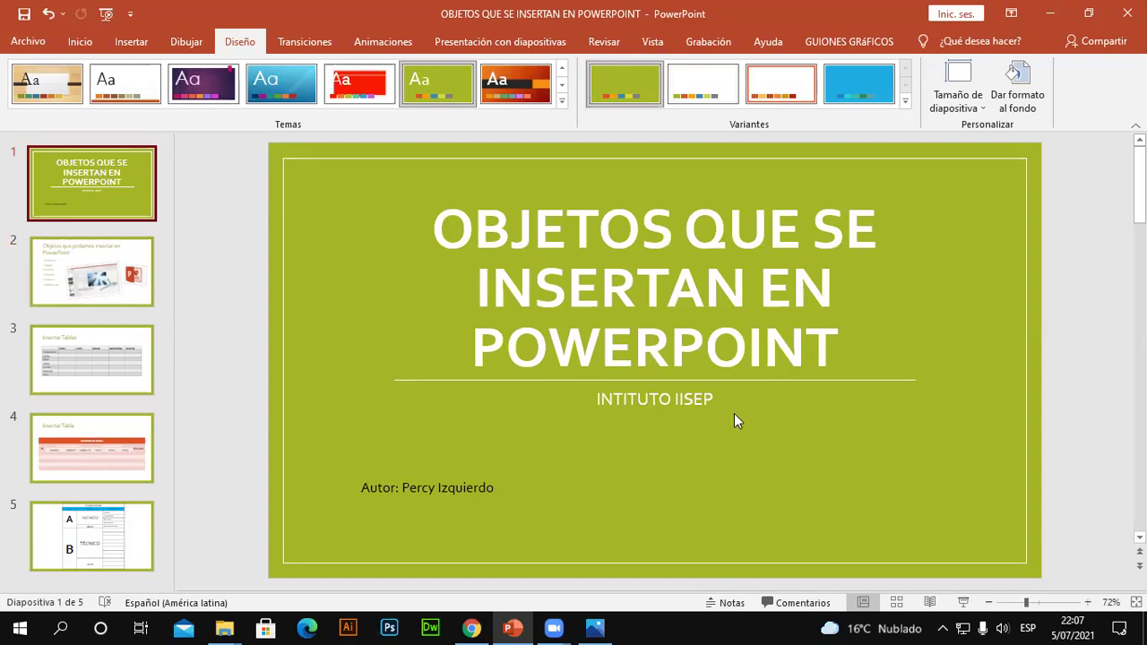
key("super+d")
- Open the notes file and add an 'INSERTAR UN TEMA' heading underlined with dashes
double_click(600, 330)
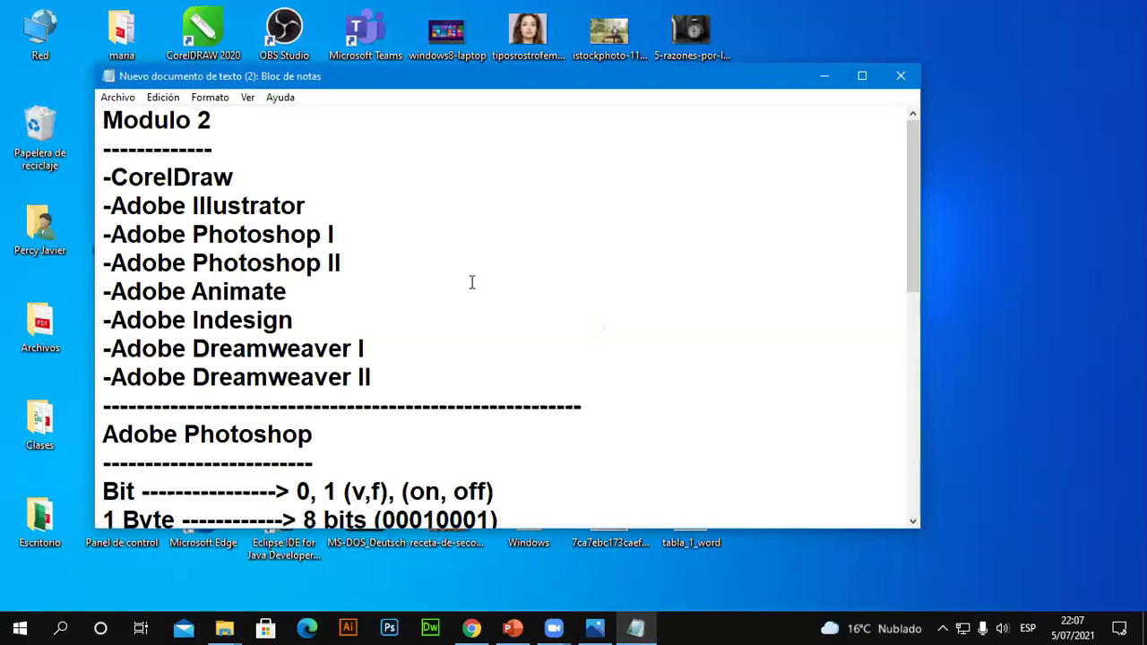
scroll(624, 371, "down", 8)
scroll(507, 345, "down", 1)
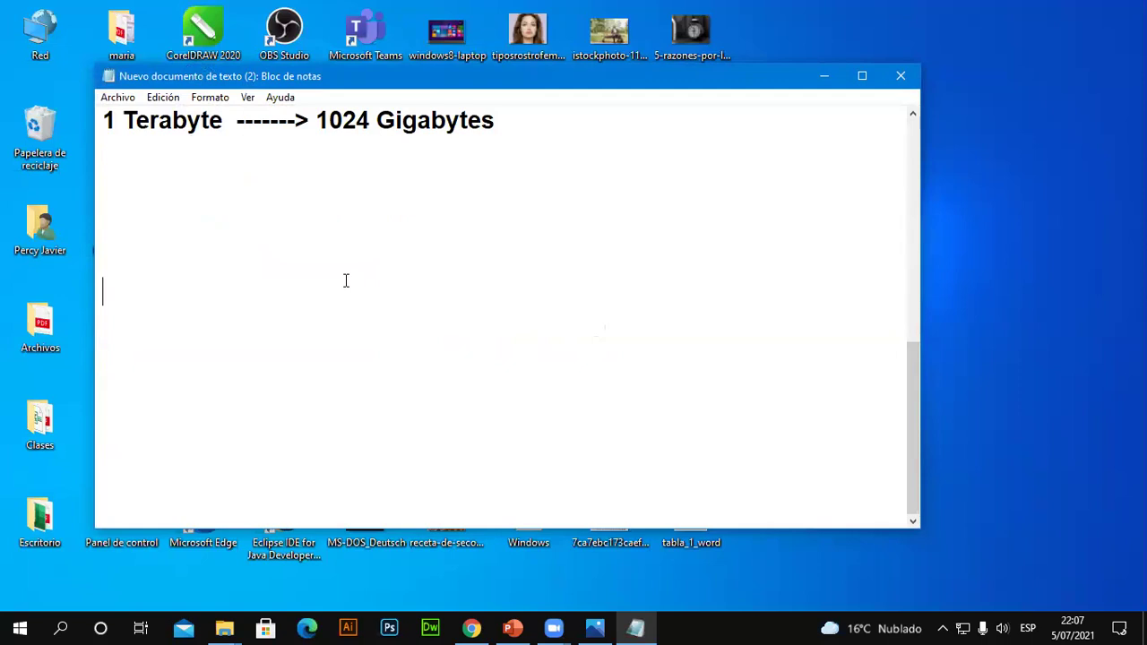
left_click(346, 281)
key("Return")
key("Return")
key("Return")
key("Return")
key("Return")
key("Return")
key("Return")
key("Return")
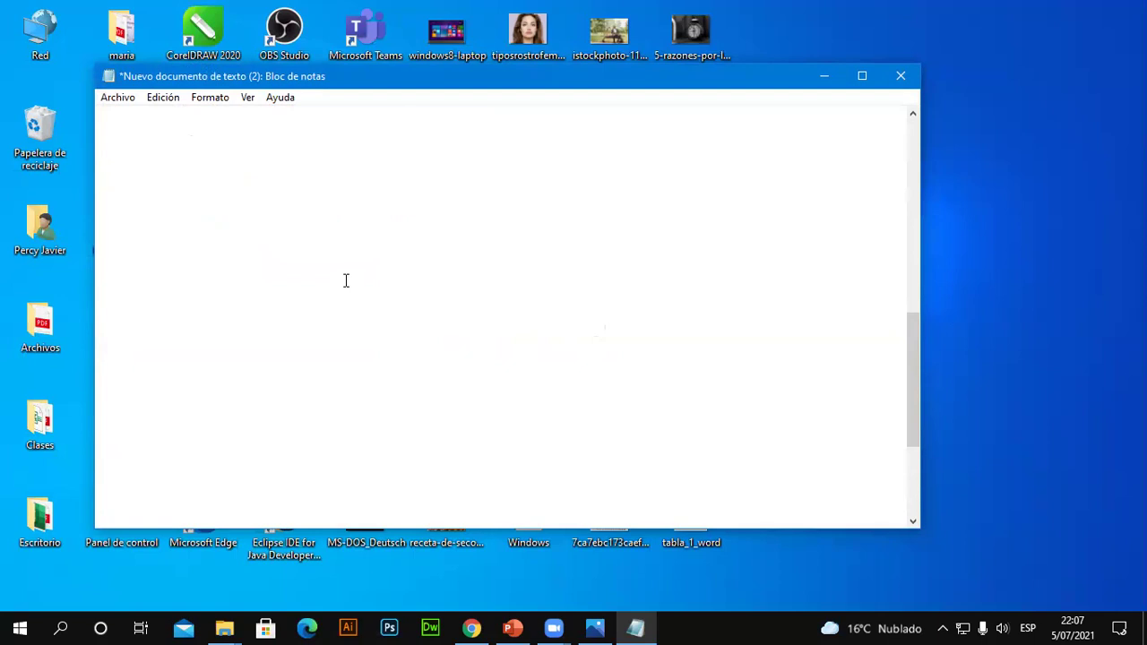
type("INSERTAR UN TEMA")
key("Return")
type("----------------------------")
key("Return")
- Add the theme definition plus 'Pestaña: Diseño' and 'Grupo: Tema' lines
type("Conjunto de formatos , estilos y efectos para las diapositivas")
key("Return")
key("Return")
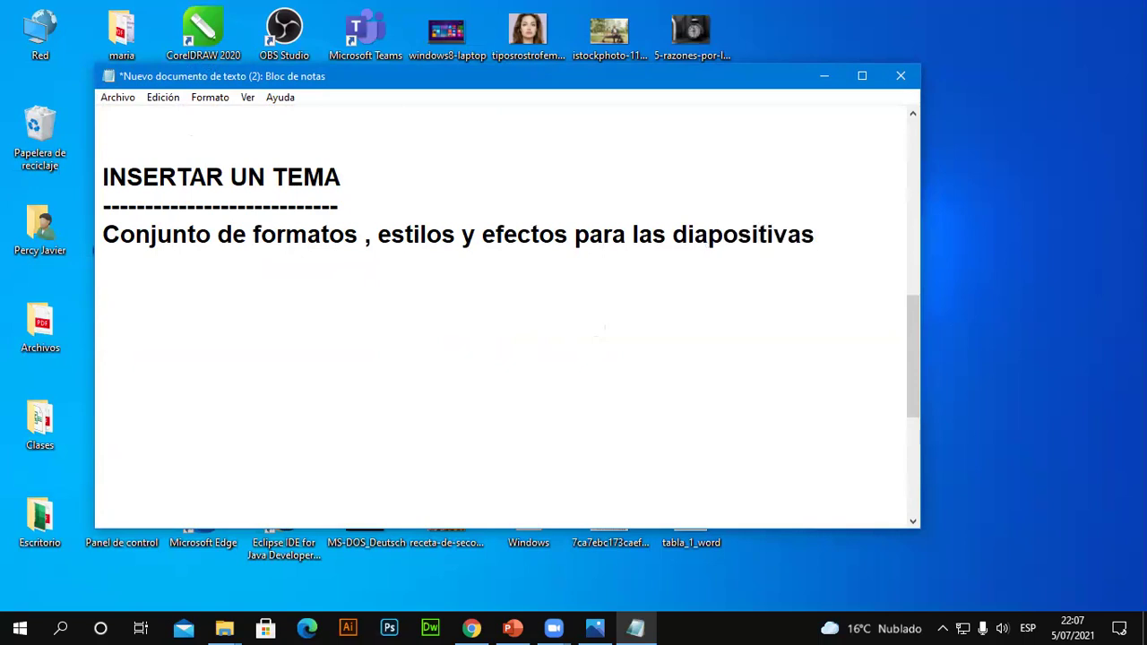
type("Pestaña: Diseñop")
key("Return")
type("Grupo")
type("T")
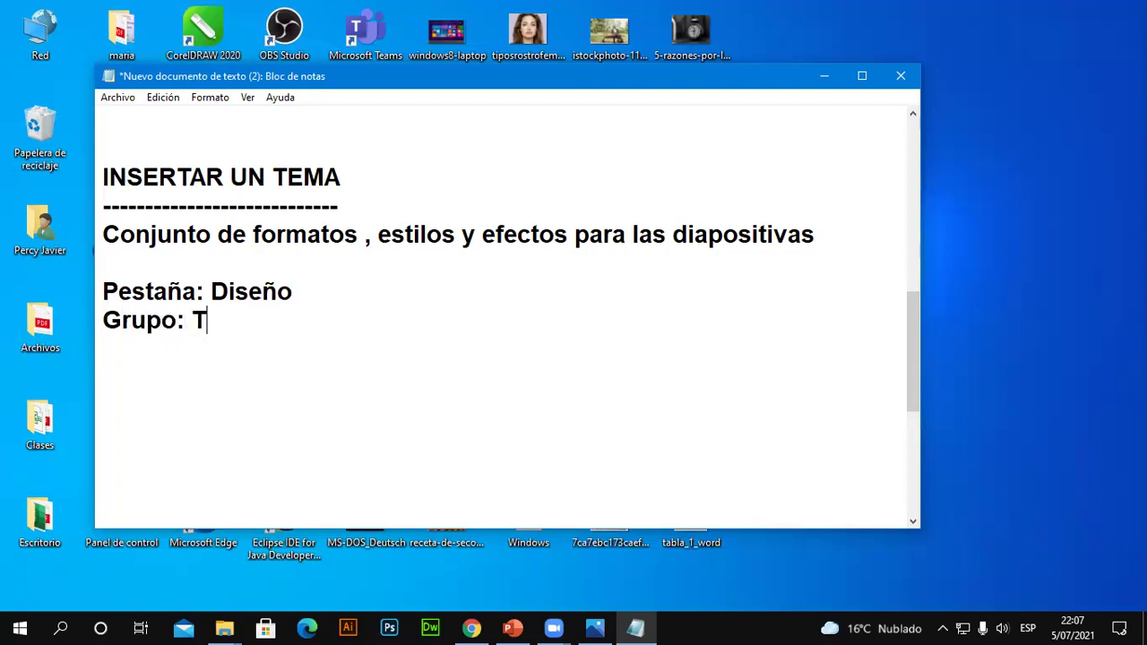
type("ema")
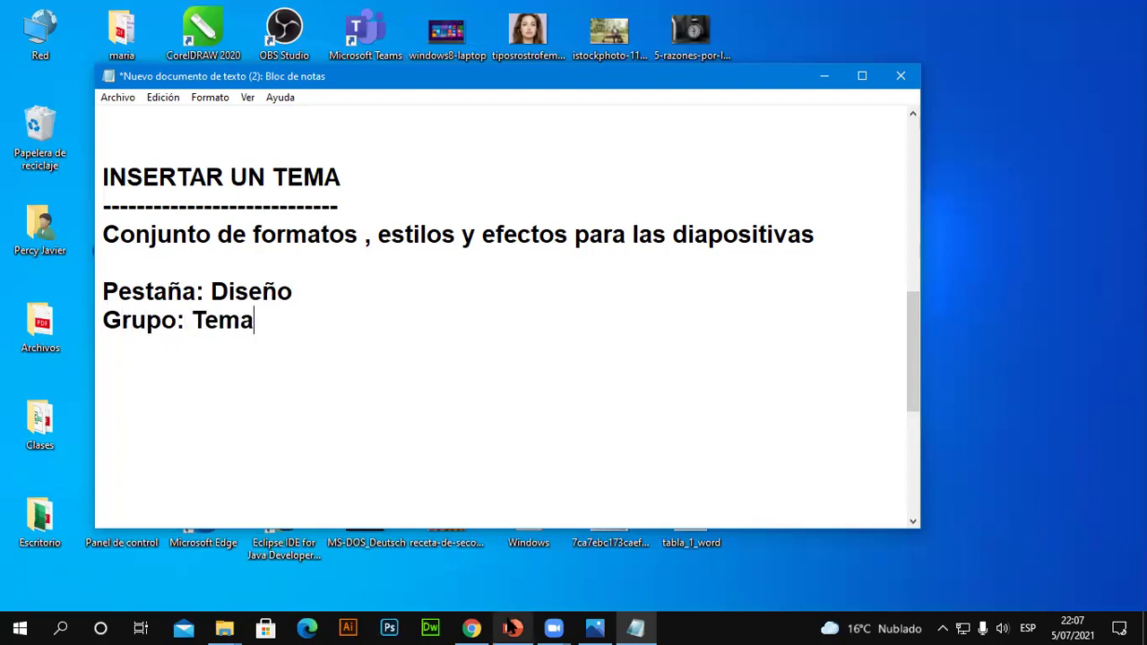
left_click(513, 628)
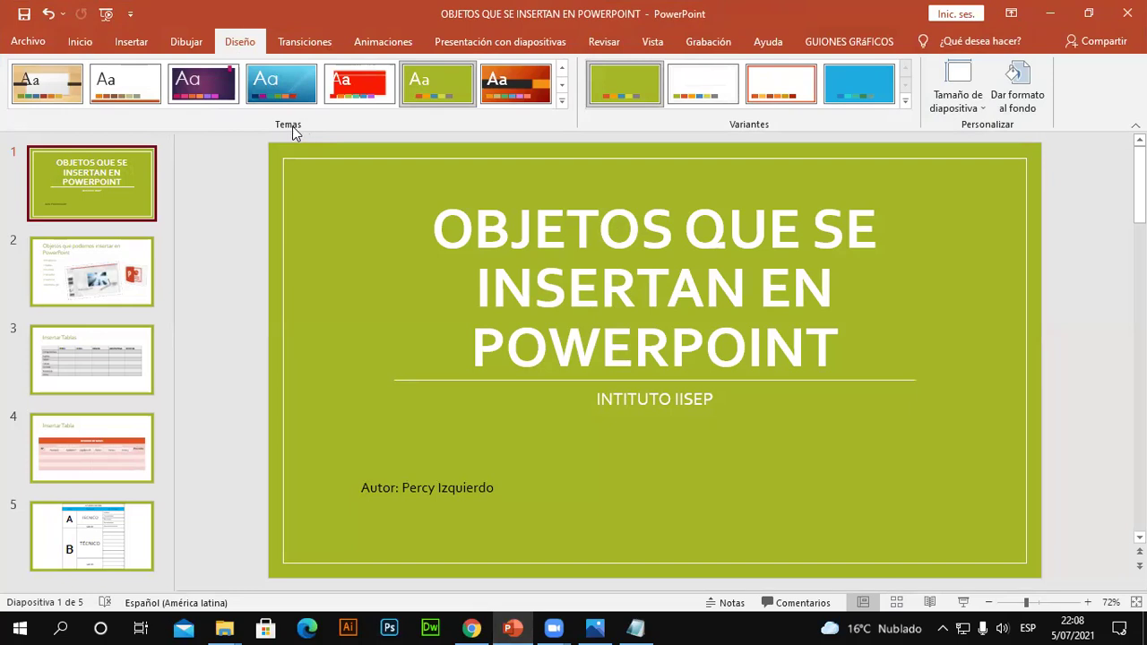
- Correct the group to 'Temas' and start a 'Transiciones' heading underlined with dashes
left_click(1050, 14)
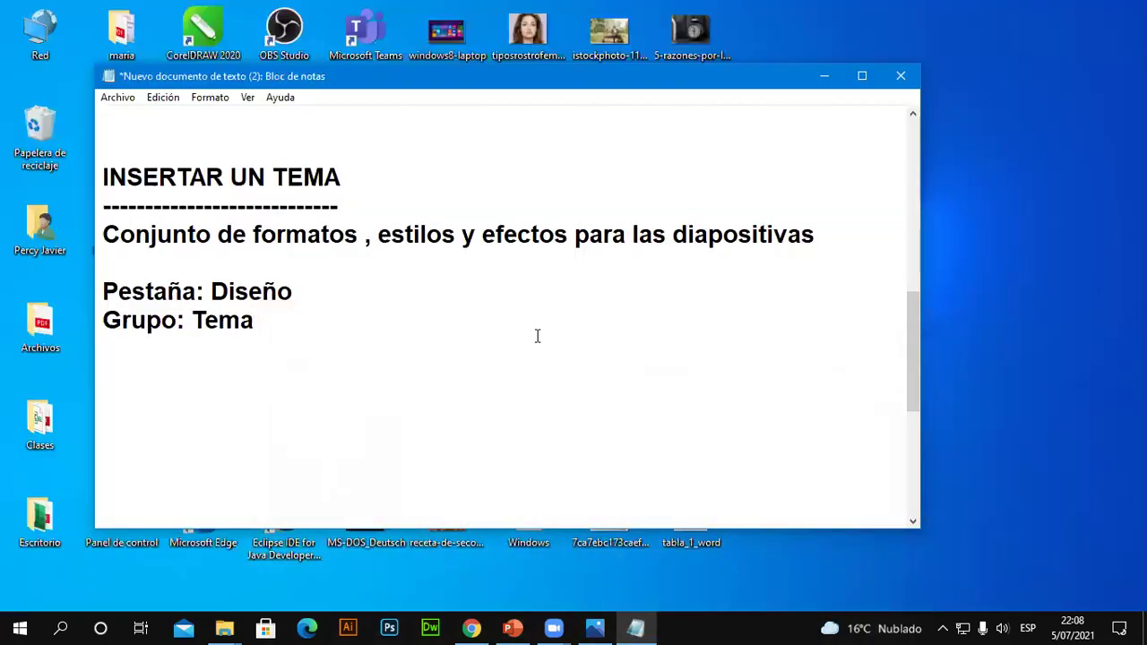
type("s")
key("Return")
key("Return")
type("Transiciones")
key("Return")
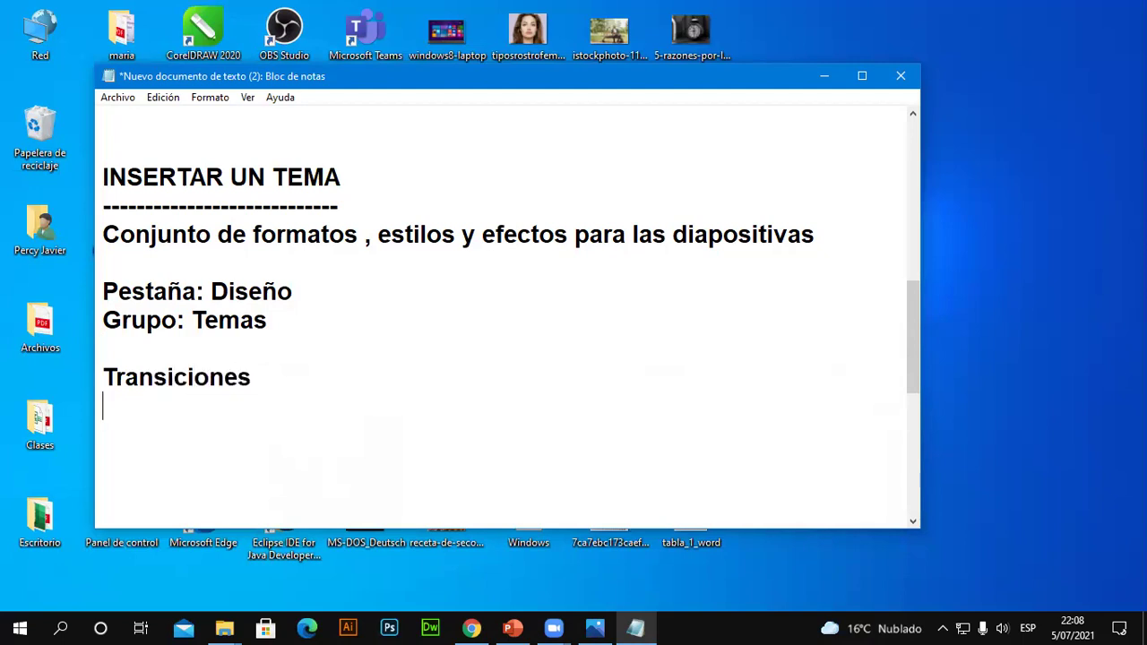
type("----------------")
key("Return")
key("Return")
- Define it as 'Es un efecto o animacion para la diapositiva', adding 'Pestaña: Transicion' and 'Grupo'
type("Es un efecto o animacion para la dia")
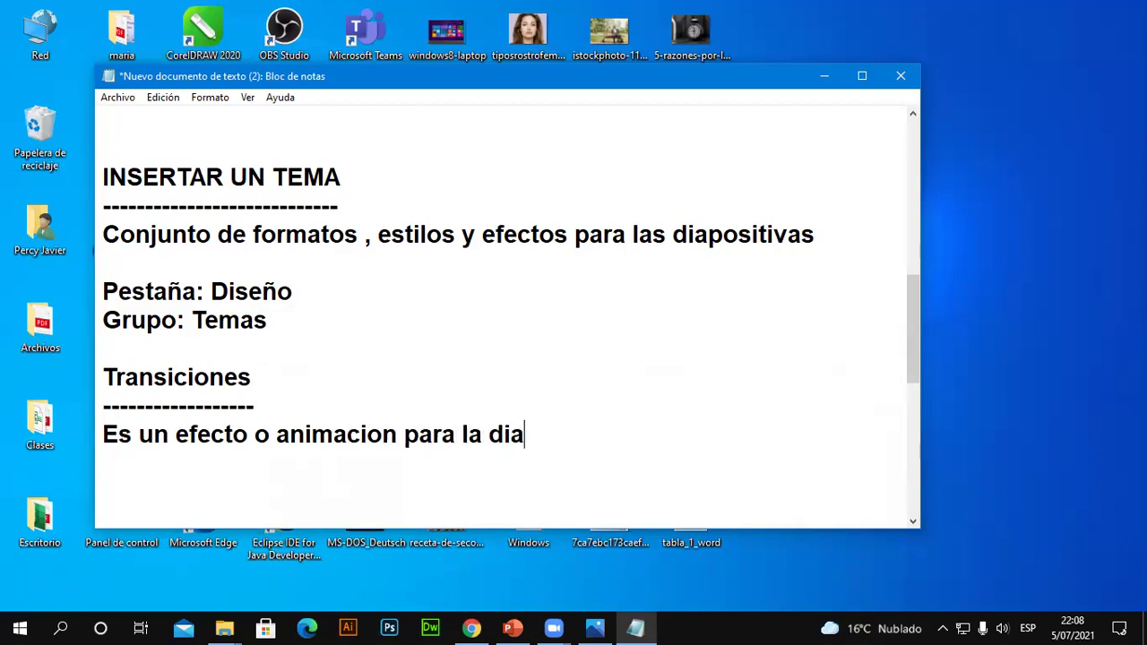
type("positiva")
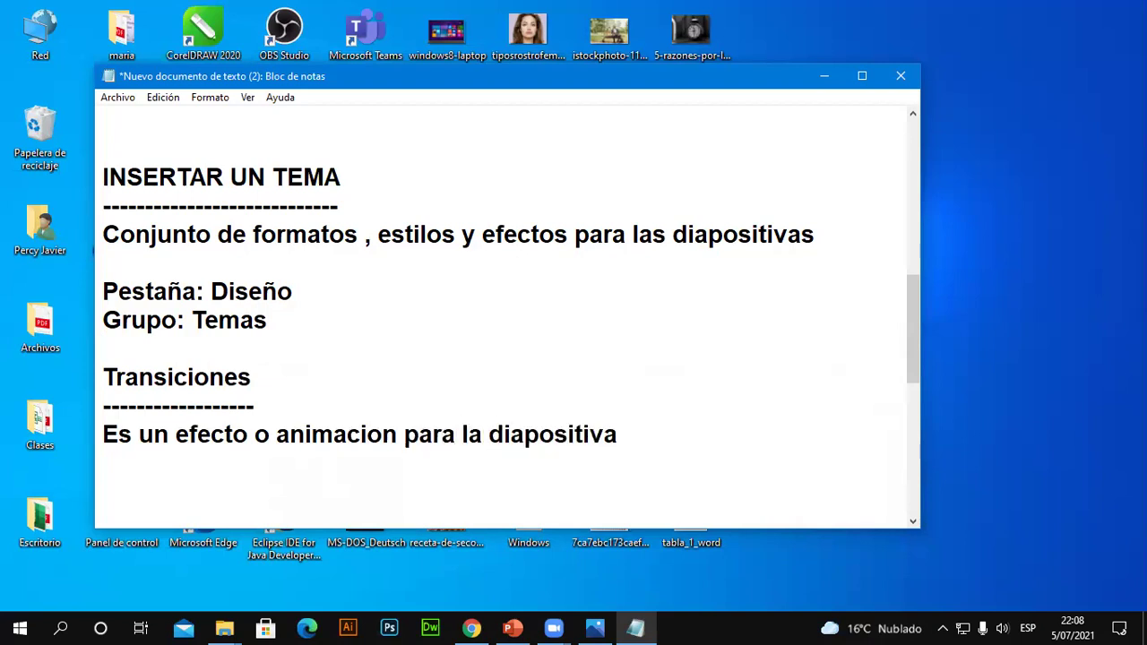
key("Return")
key("Return")
key("Return")
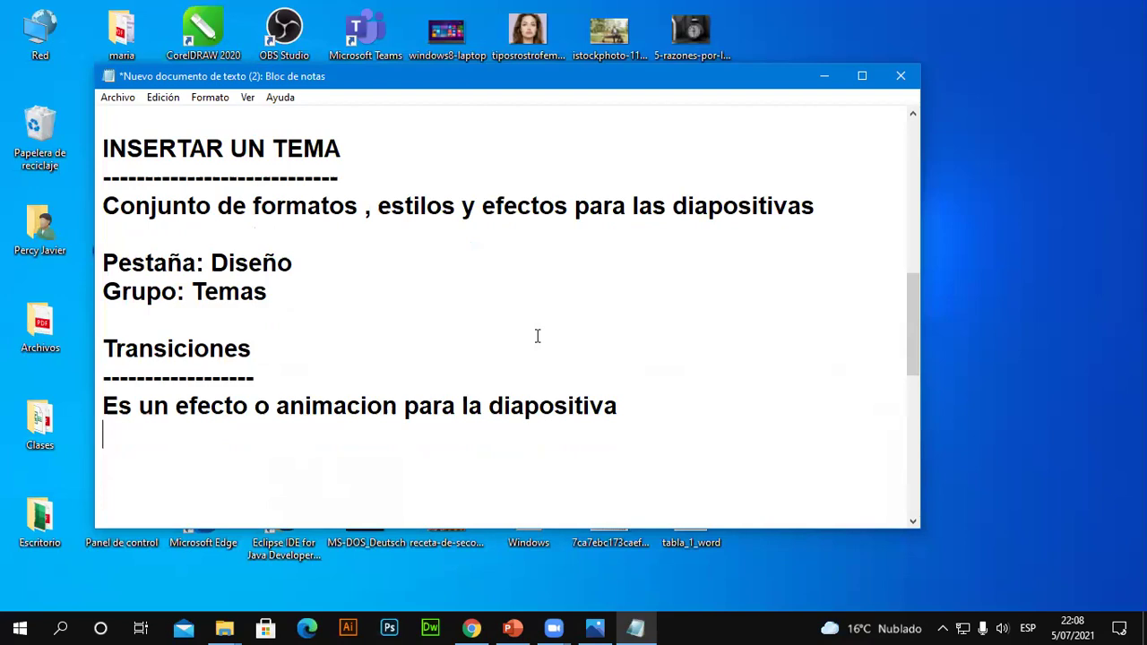
type("Pestaña: Dia")
key("BackSpace")
key("BackSpace")
key("BackSpace")
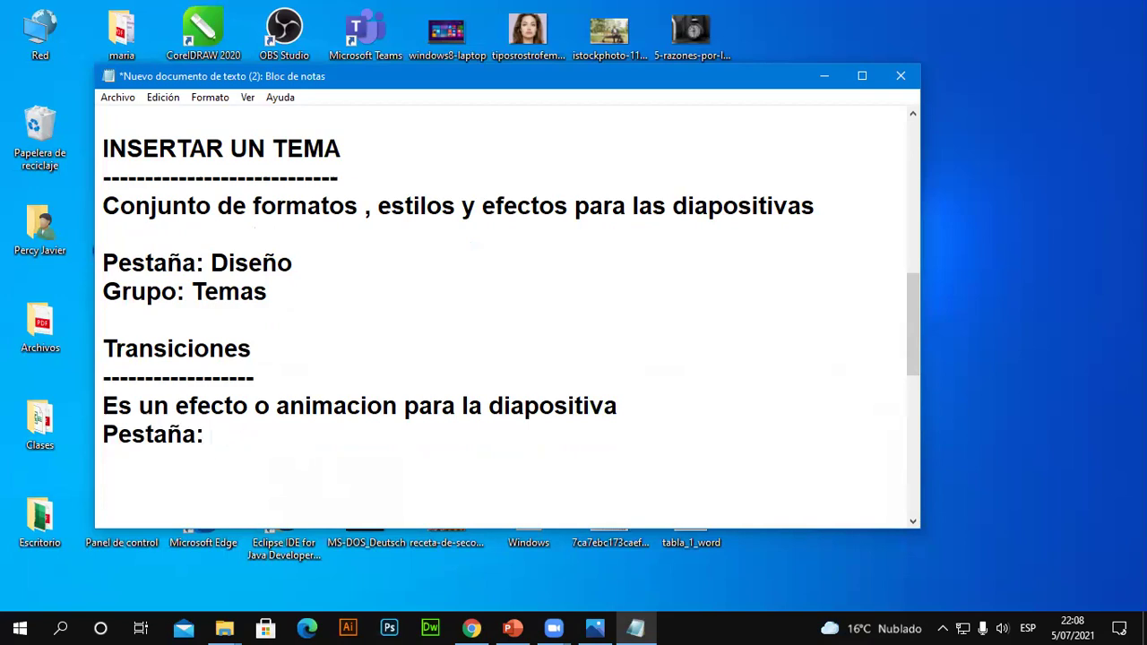
type("Tr")
type("ansicion")
key("Return")
type("Grupo:")
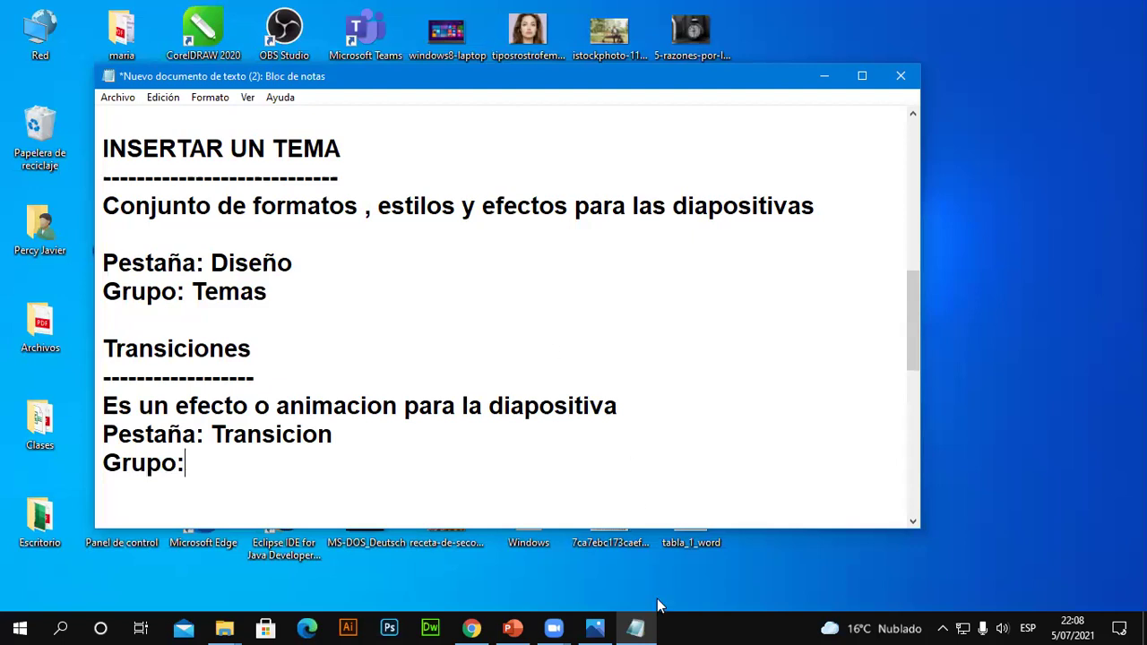
- Check PowerPoint's Transiciones tab, then complete the notes as 'Pestaña: Transiciones' and 'Grupo:Transicion'
left_click(512, 628)
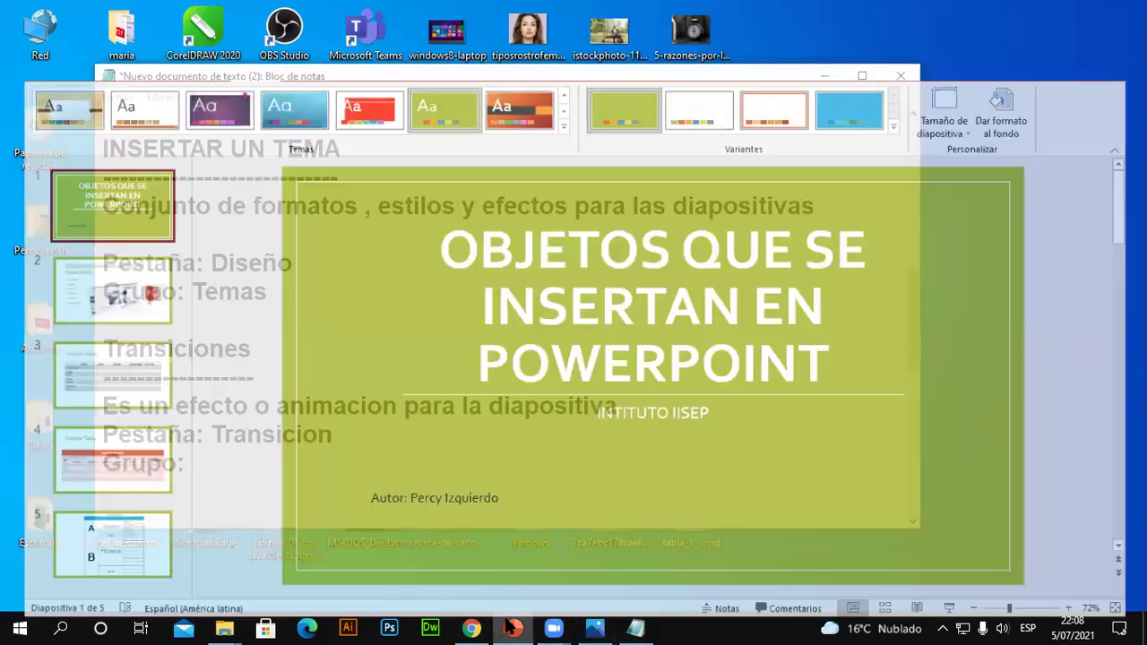
left_click(305, 42)
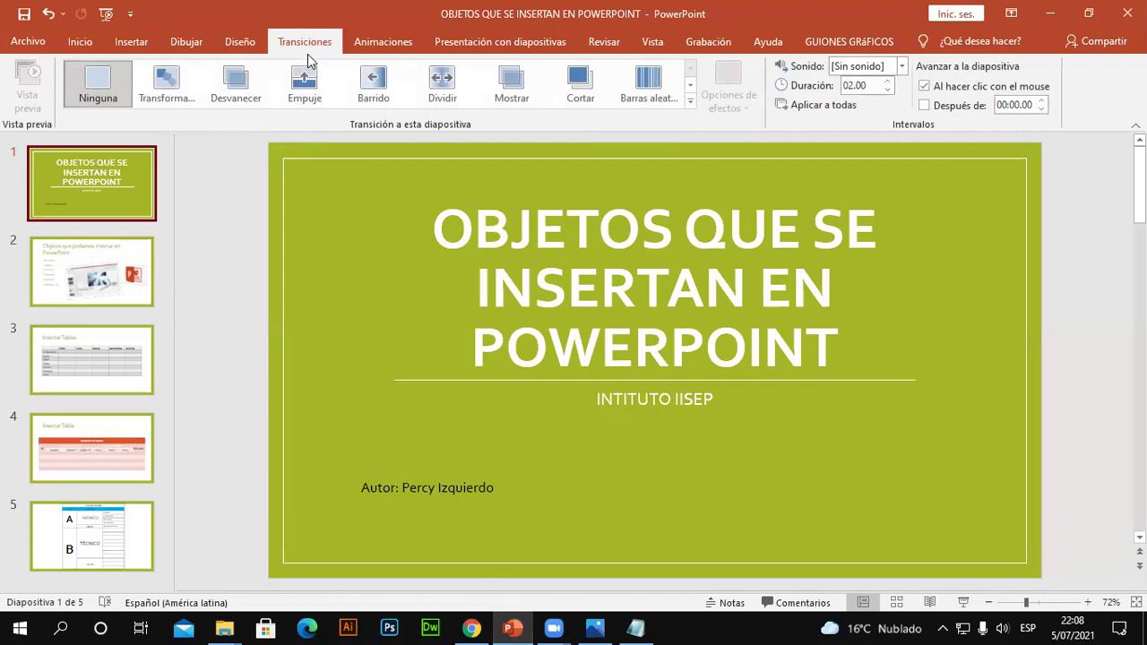
left_click(1050, 14)
type("es")
key("Down")
type("Tran")
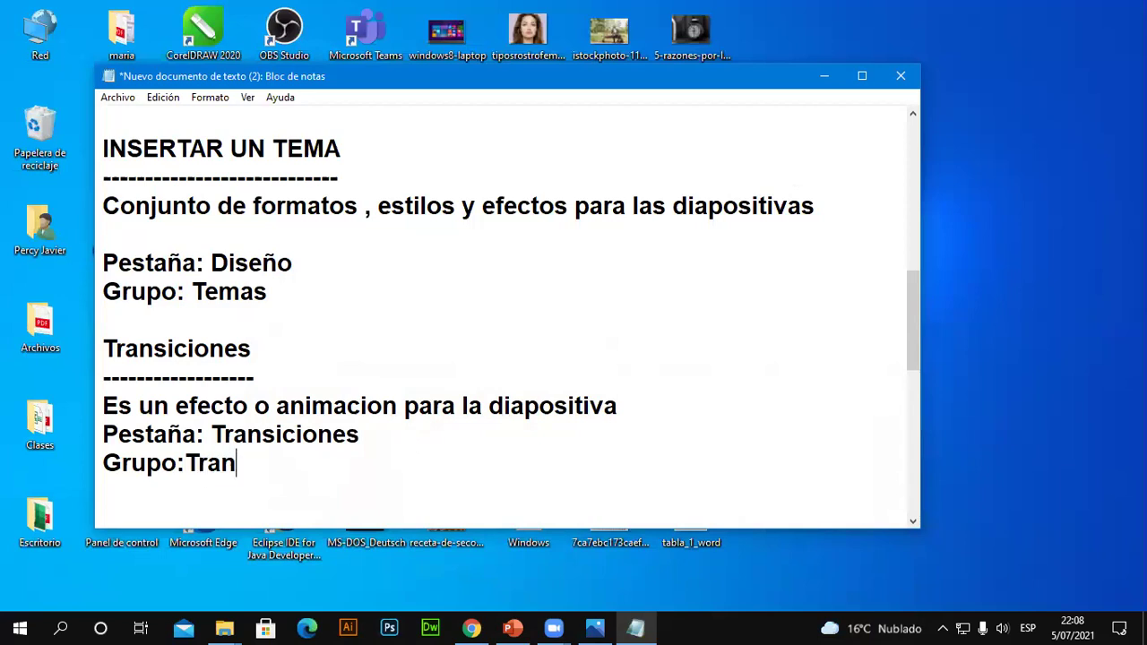
type("sicion")
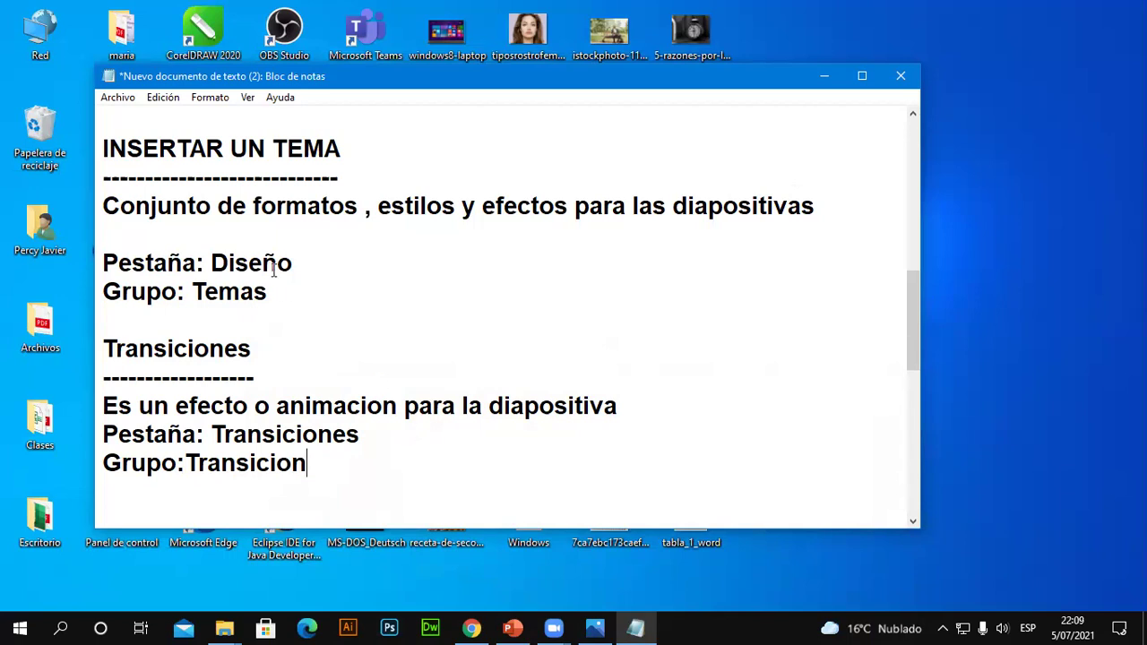
- Select the theme and Transiciones note sections, then return to PowerPoint
left_click_drag(101, 148, 581, 302)
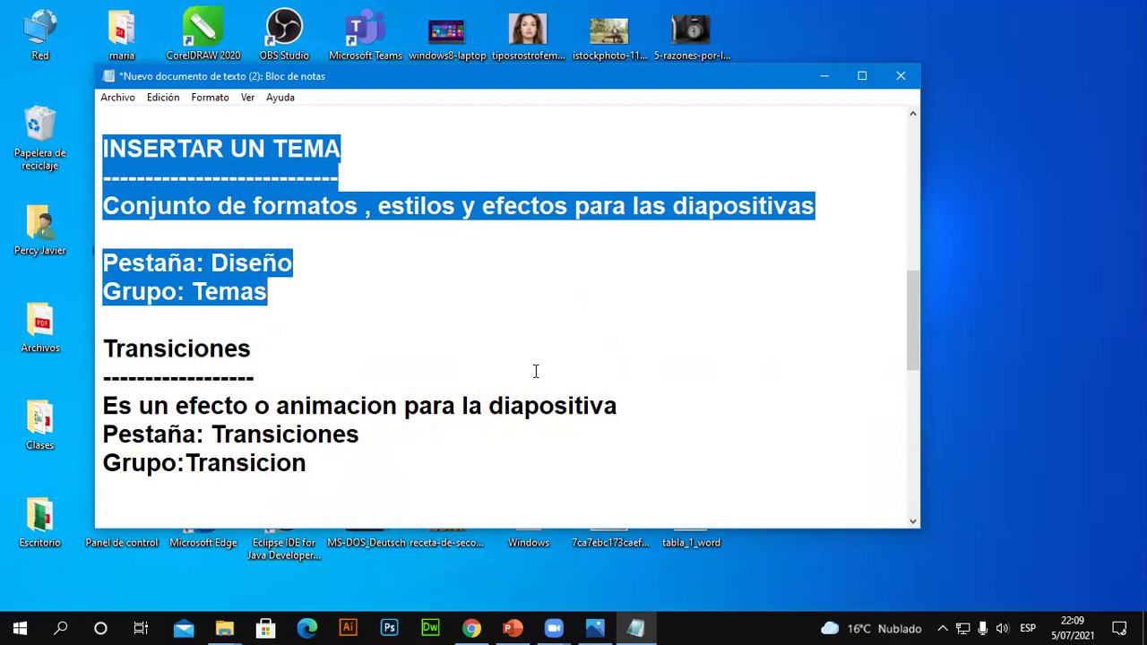
scroll(536, 371, "down", 1)
left_click_drag(100, 262, 671, 417)
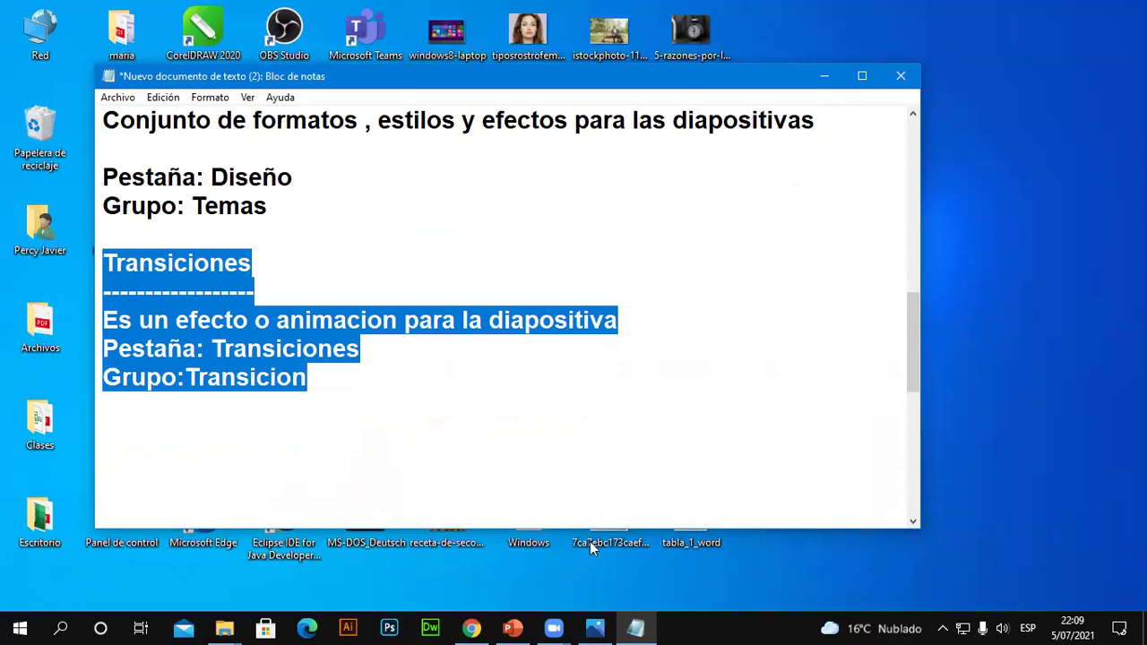
left_click(512, 627)
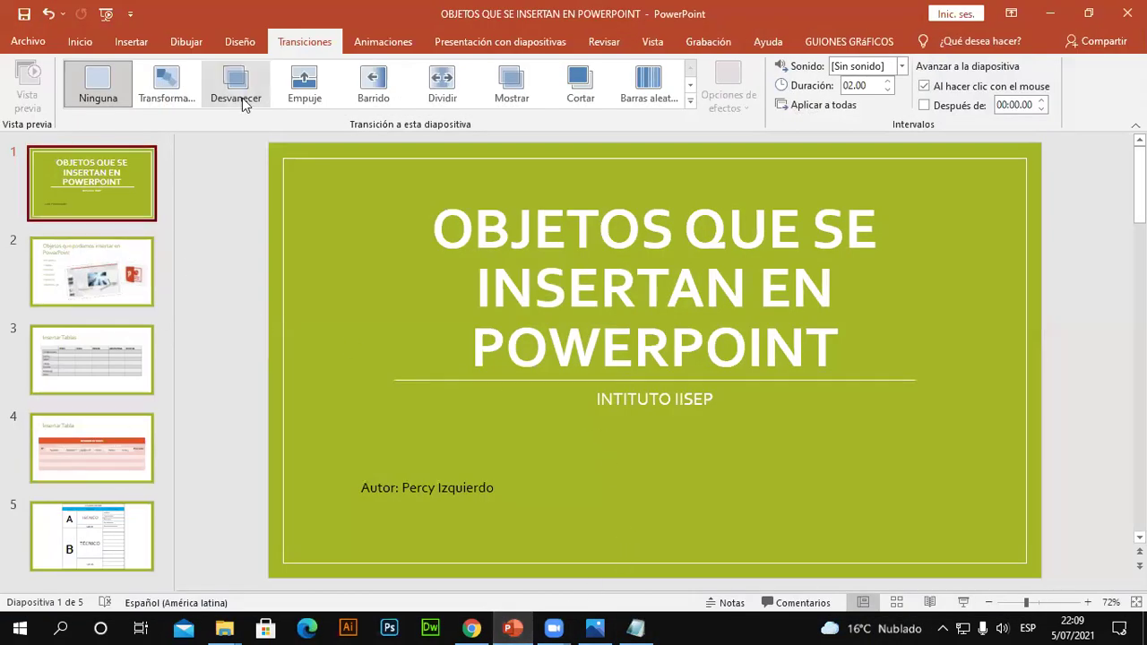
left_click(240, 42)
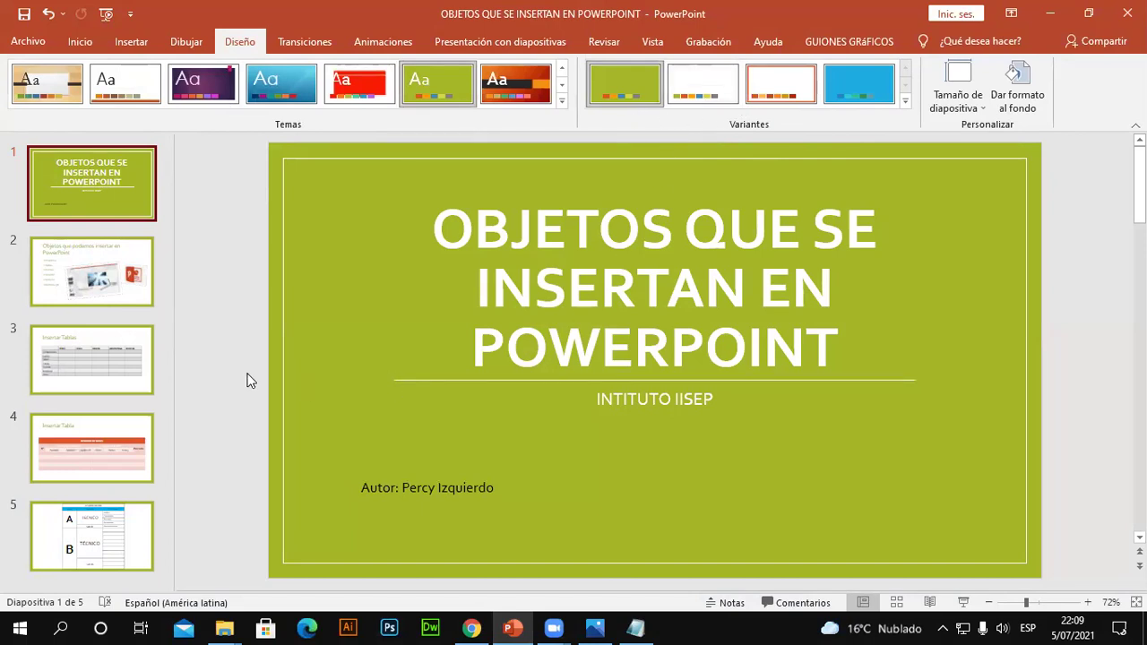
left_click(309, 47)
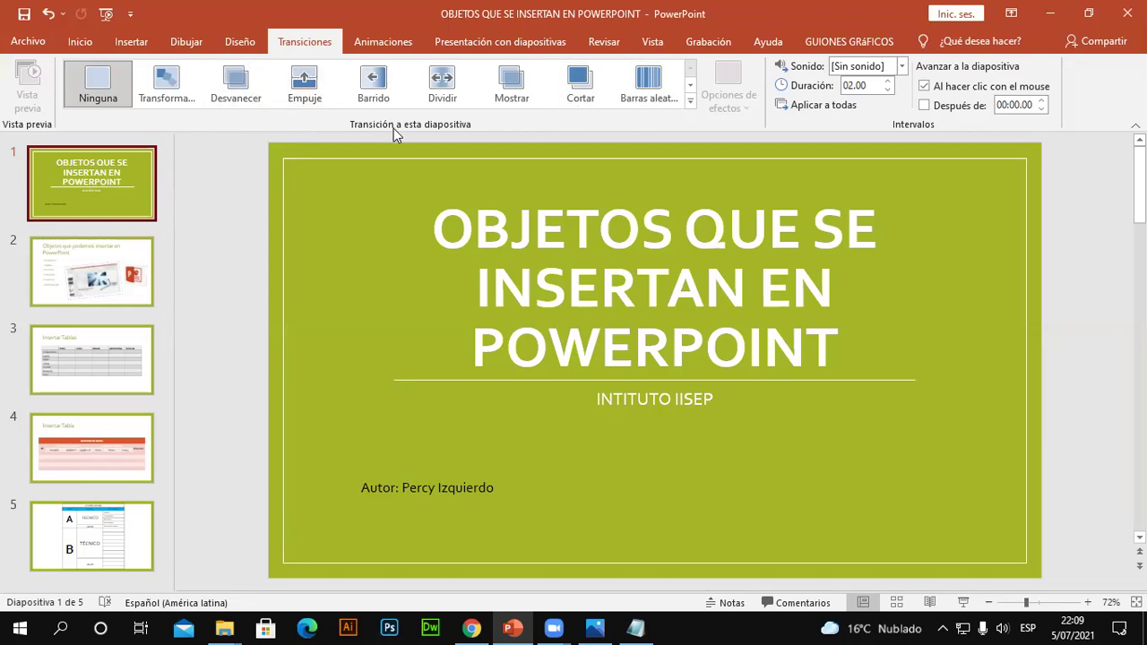
- Apply the Ondulación transition to the title slide and replay its preview several times
left_click(691, 104)
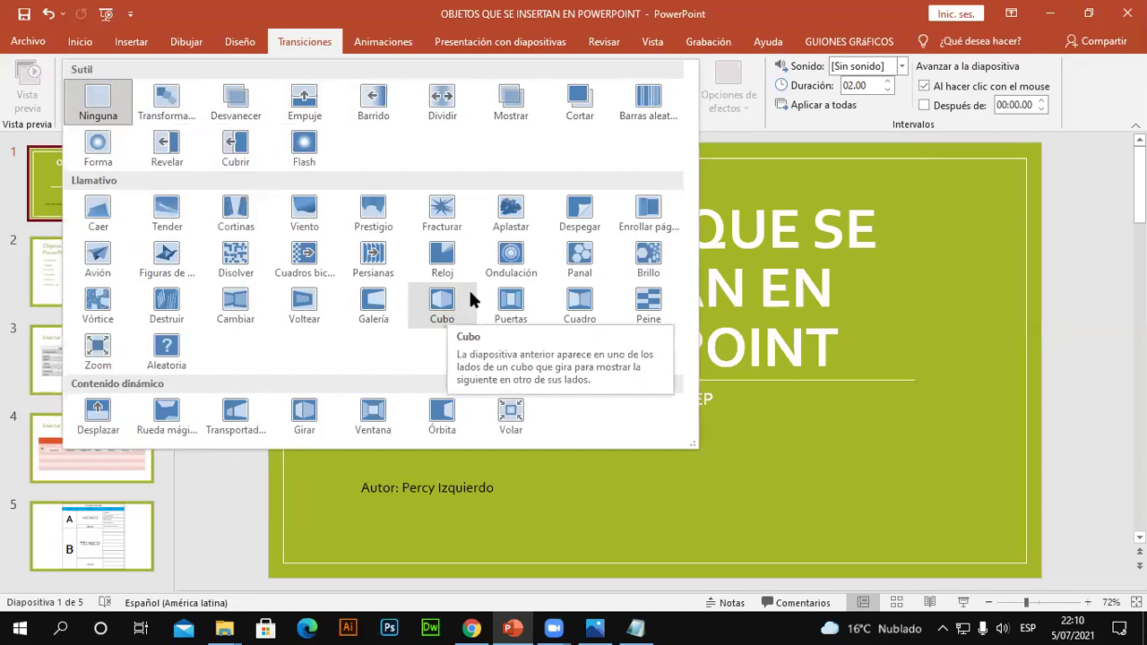
left_click(499, 267)
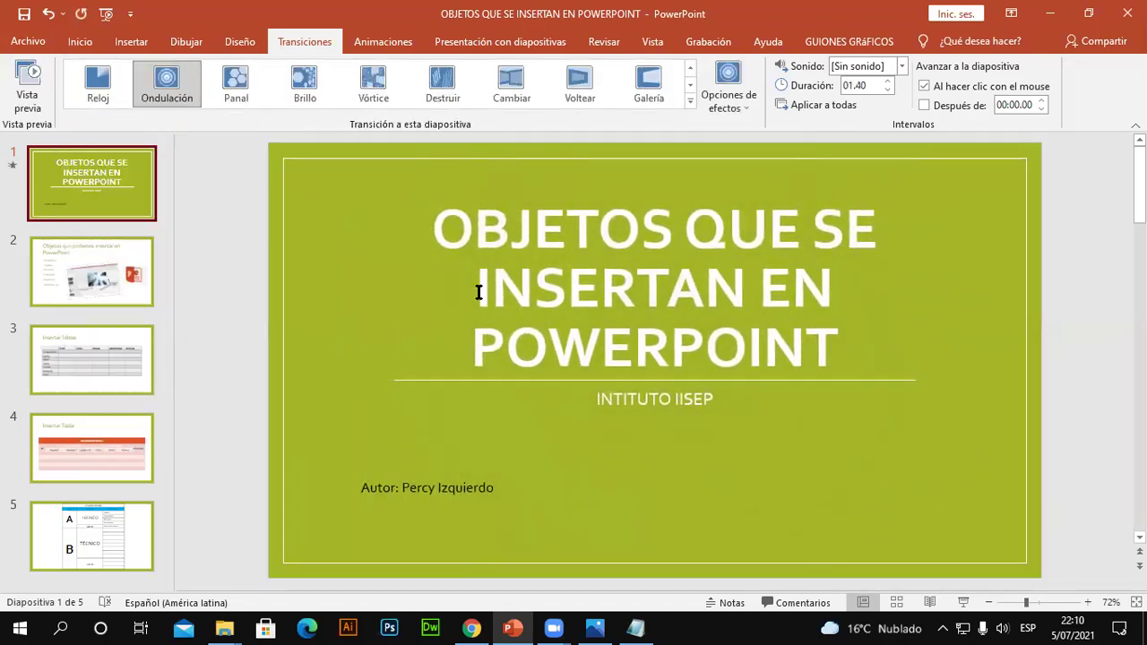
left_click(13, 167)
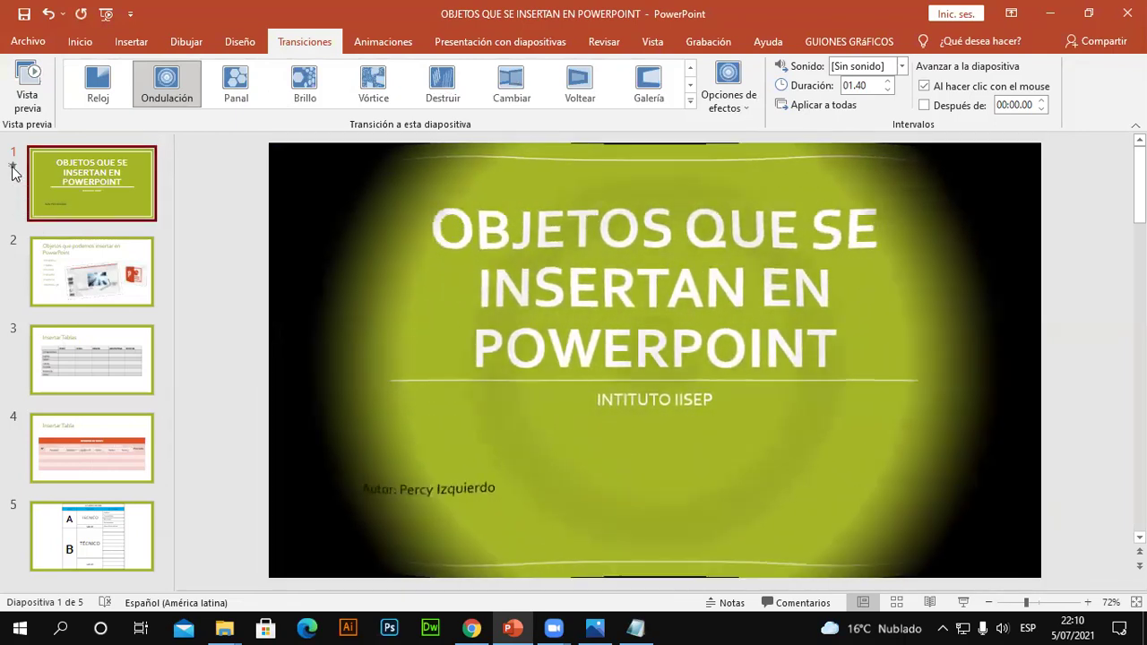
left_click(14, 169)
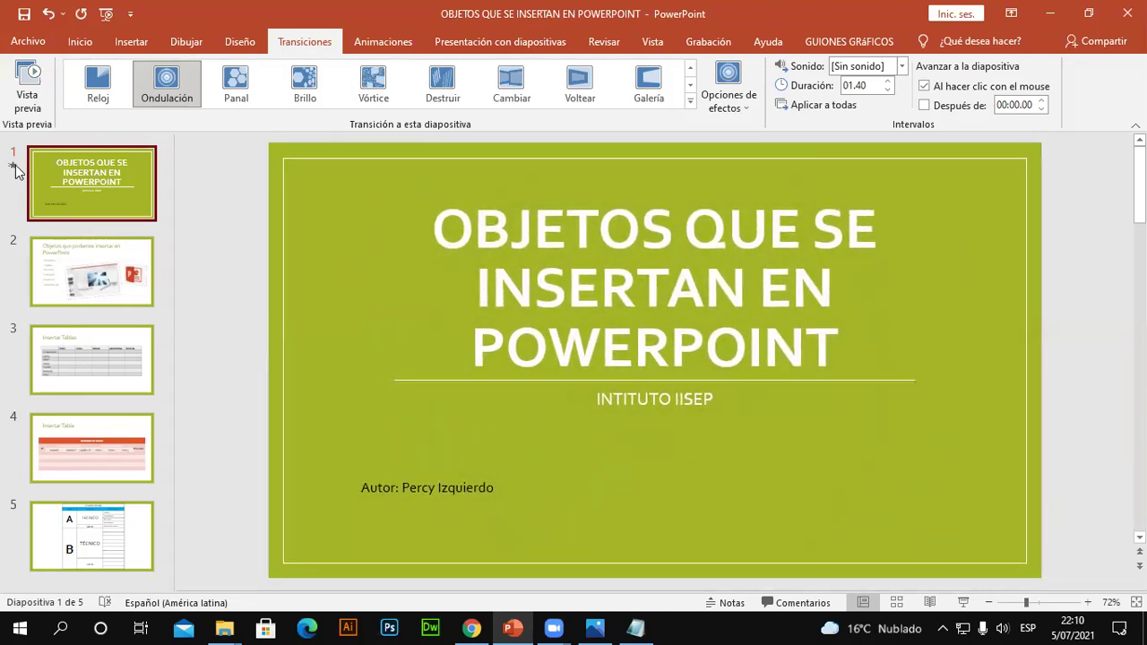
left_click(13, 168)
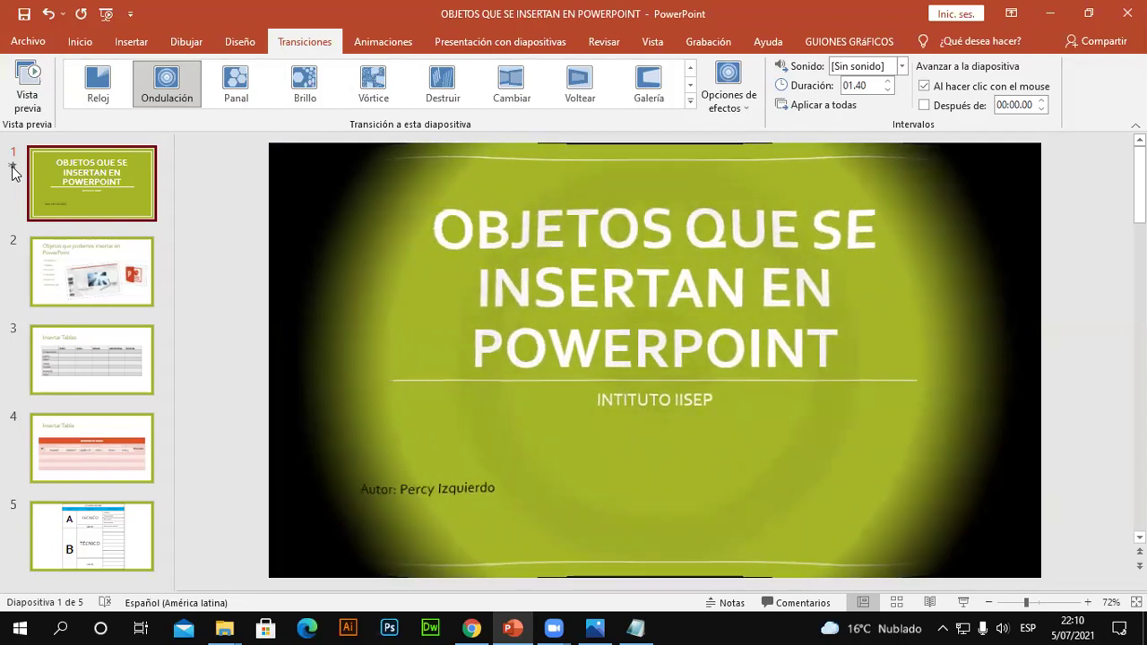
left_click(28, 79)
left_click(30, 79)
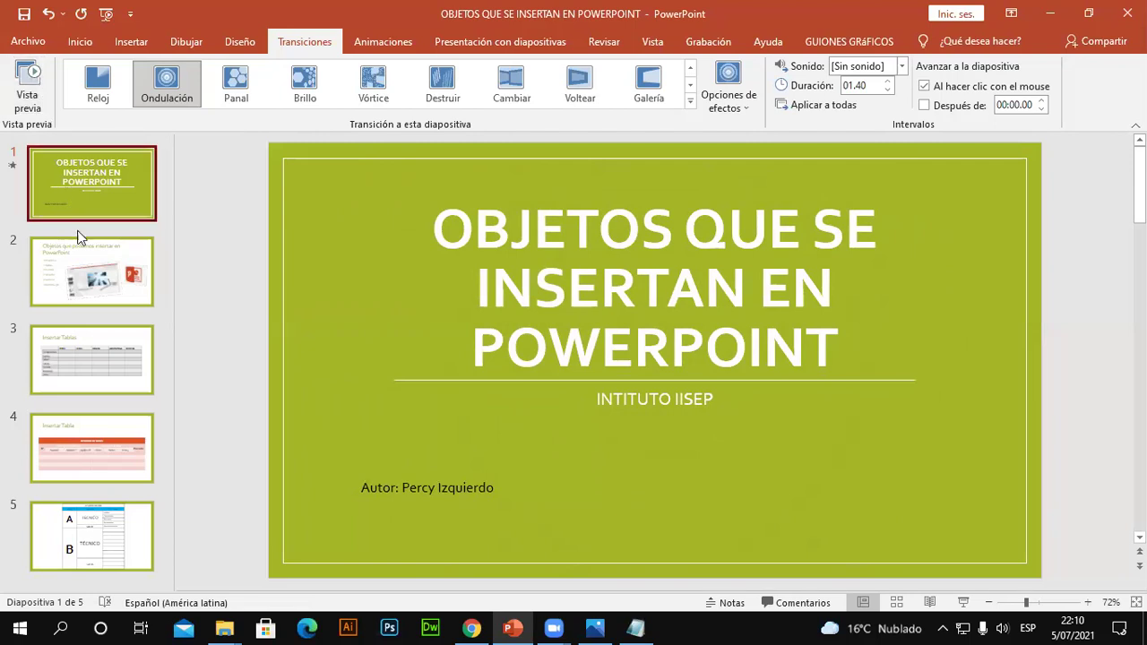
- Apply the Cubo transition to slide 2 and replay its preview
left_click(92, 267)
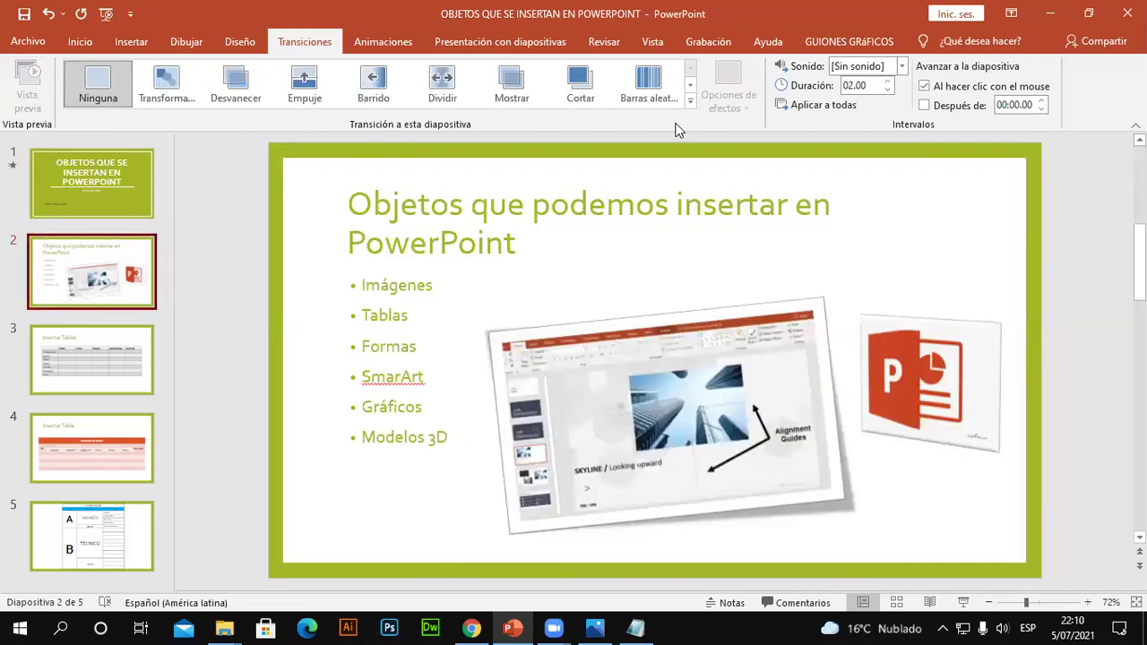
left_click(690, 101)
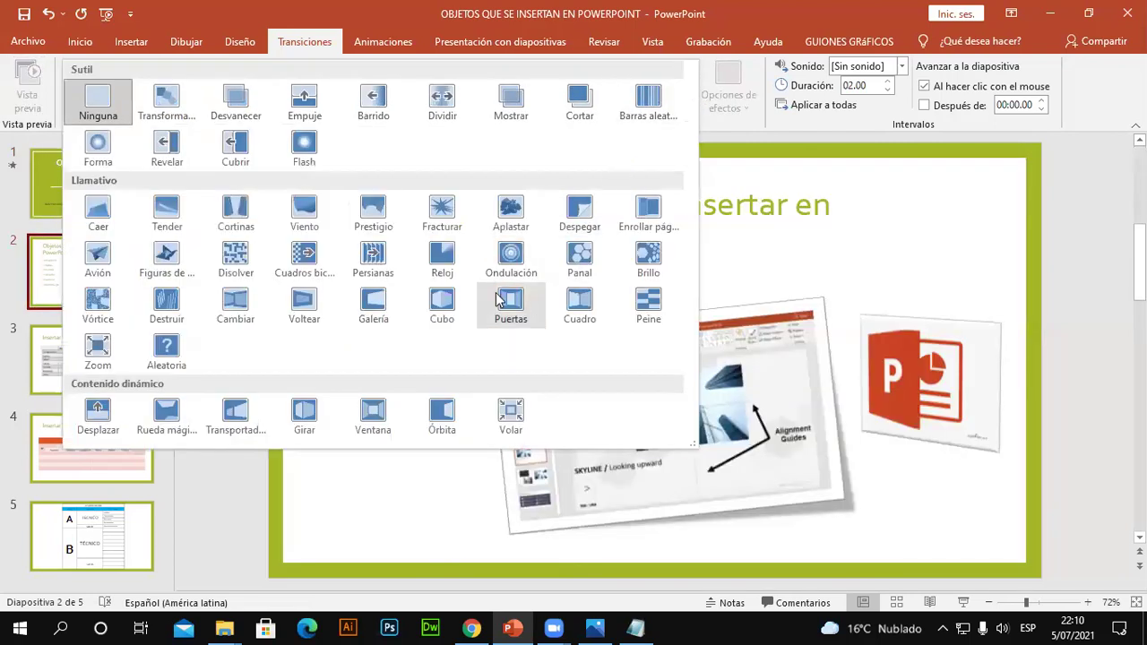
left_click(442, 303)
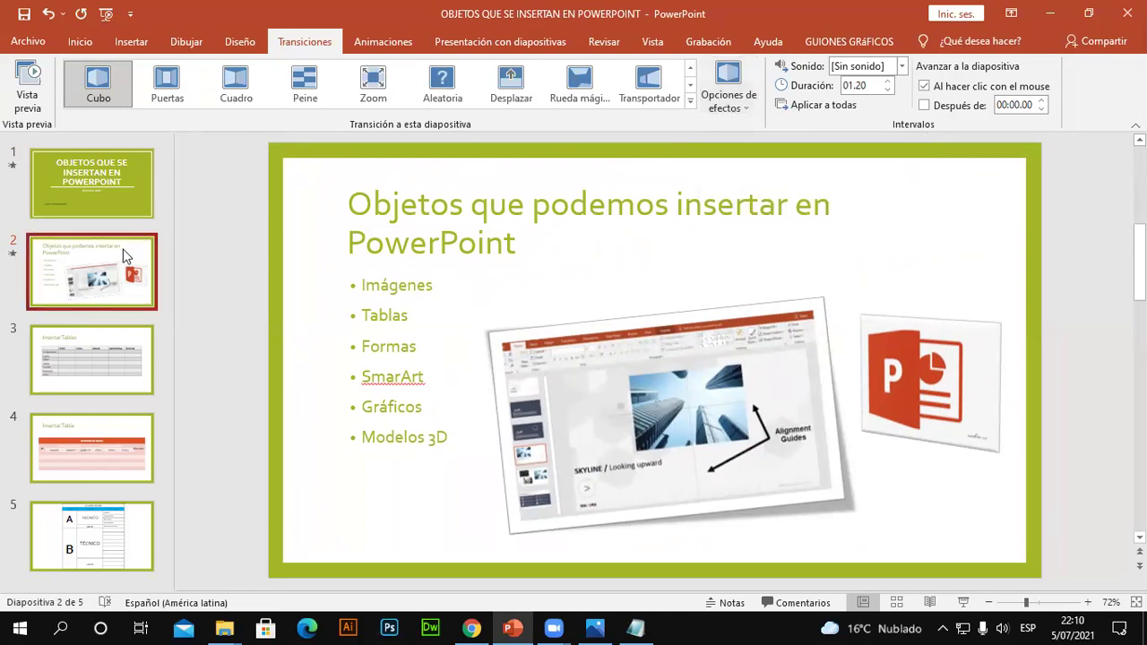
left_click(691, 100)
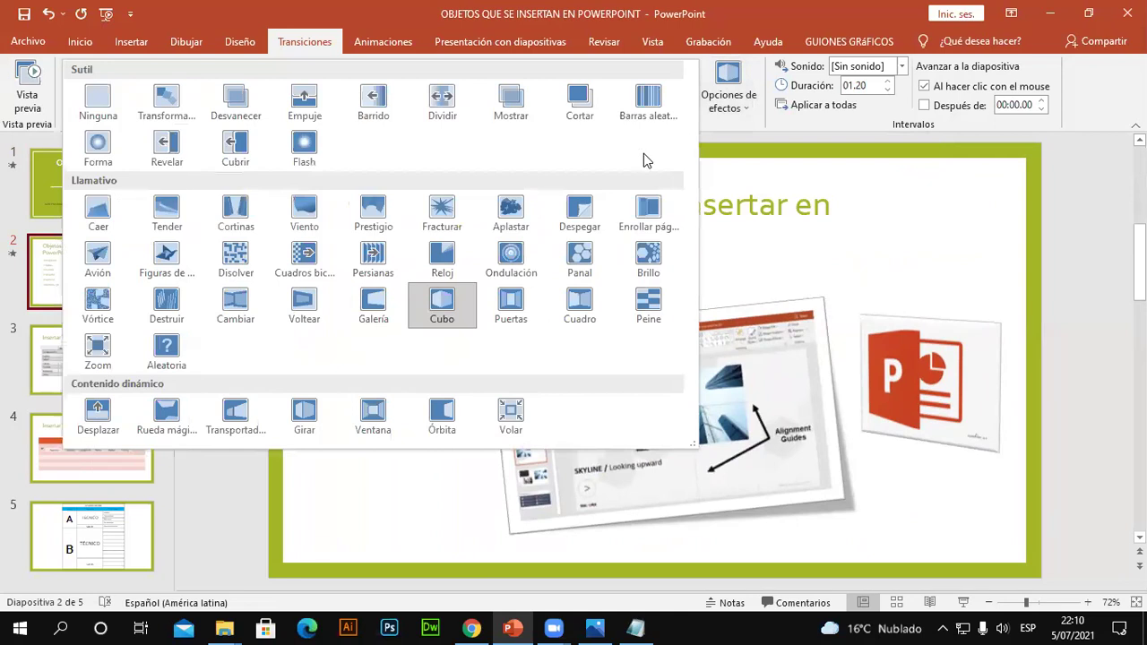
left_click(442, 309)
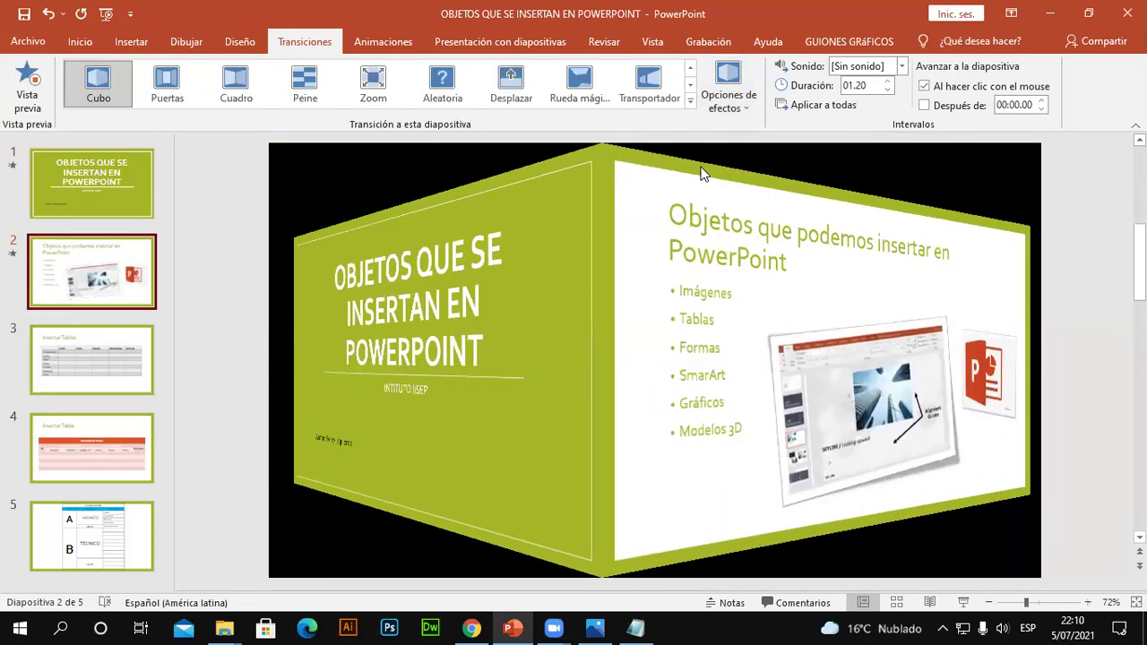
- Try the Cubo directions from below and from the left, settling on Desde arriba
left_click(742, 112)
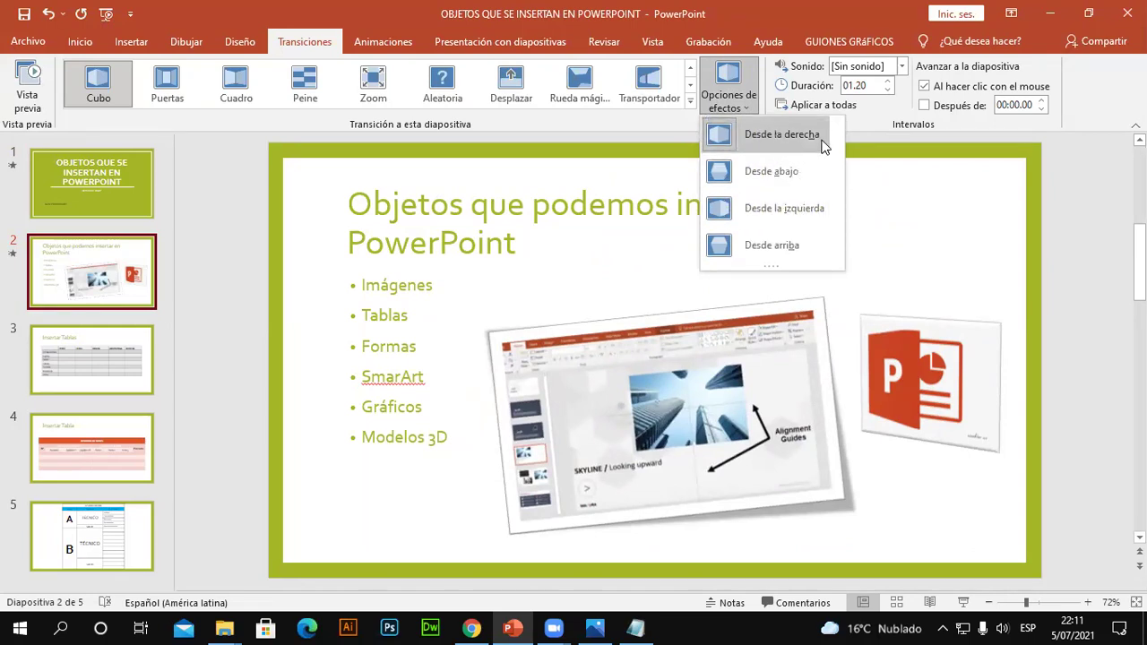
left_click(802, 175)
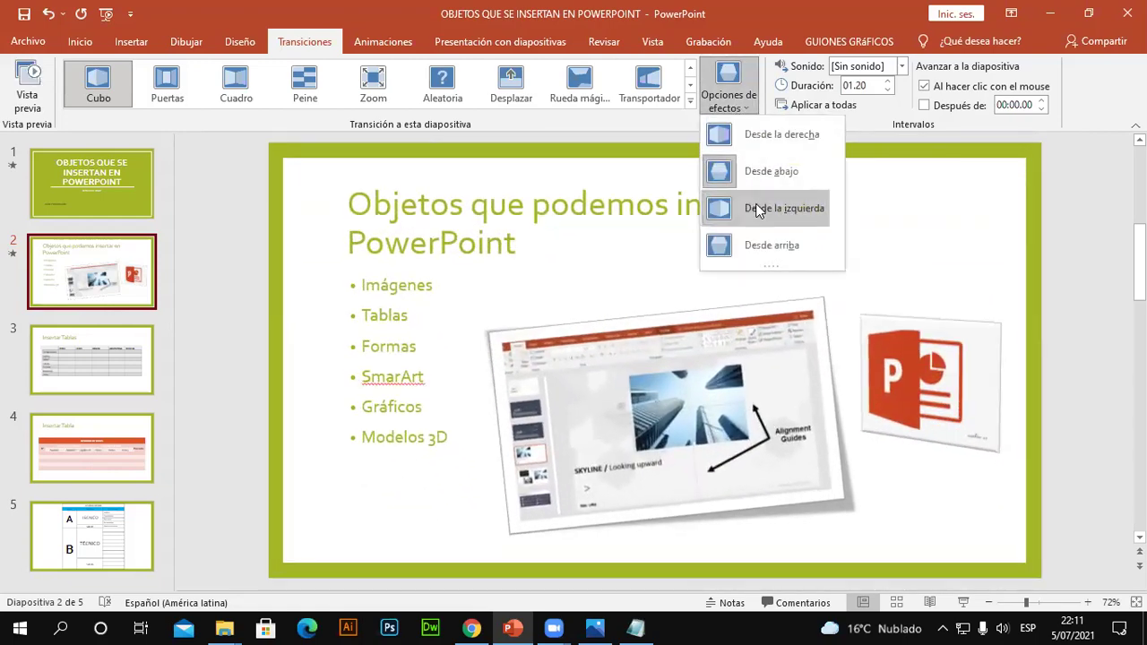
left_click(762, 208)
left_click(737, 109)
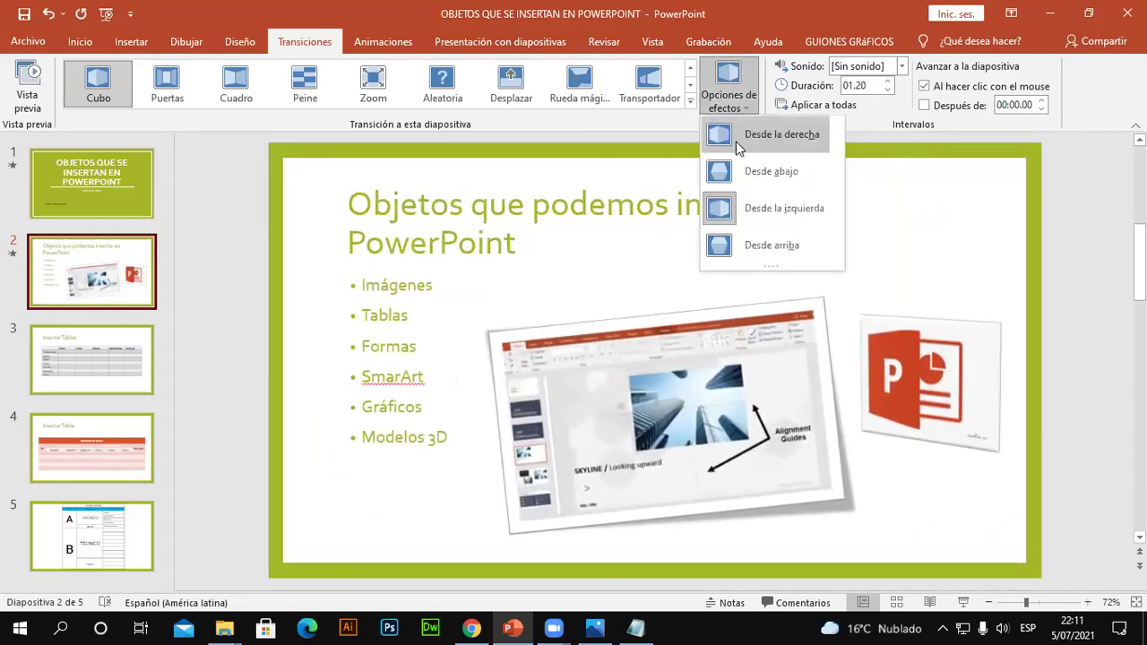
left_click(748, 238)
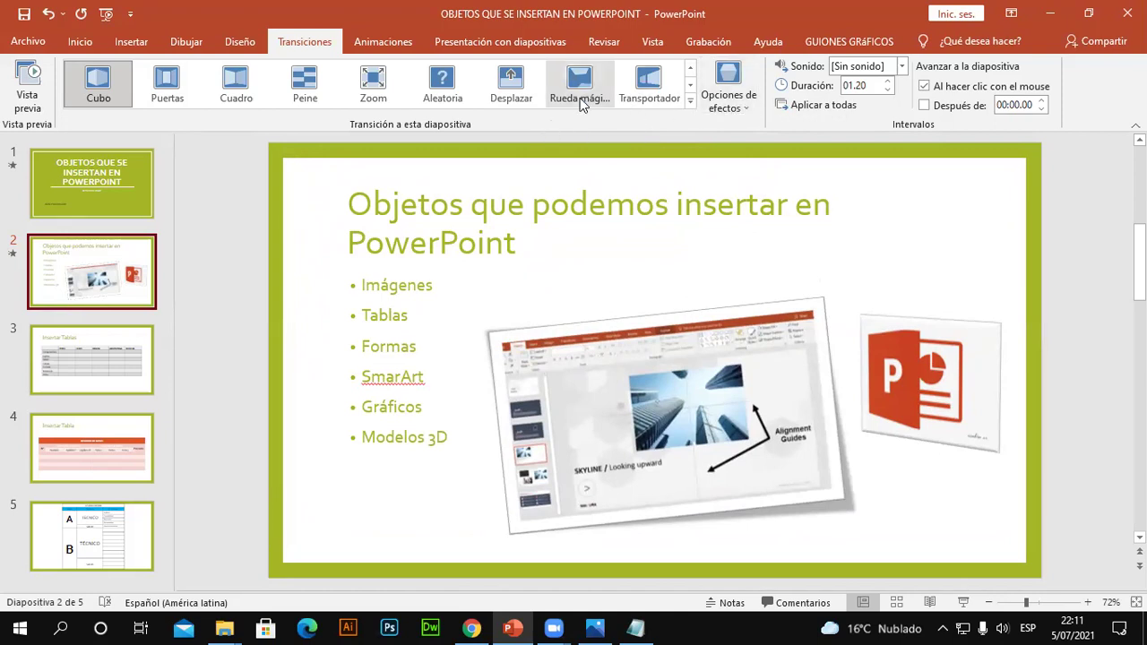
- Give slide 3, Insertar Tablas, the Cambiar transition going to the left
left_click(135, 369)
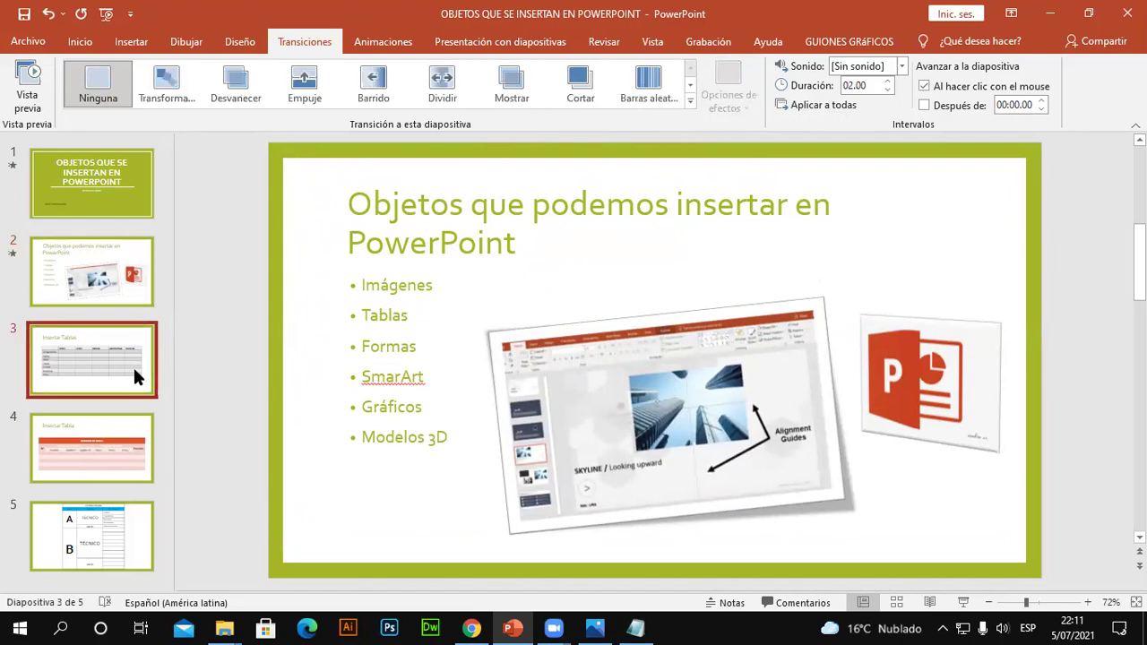
left_click(690, 100)
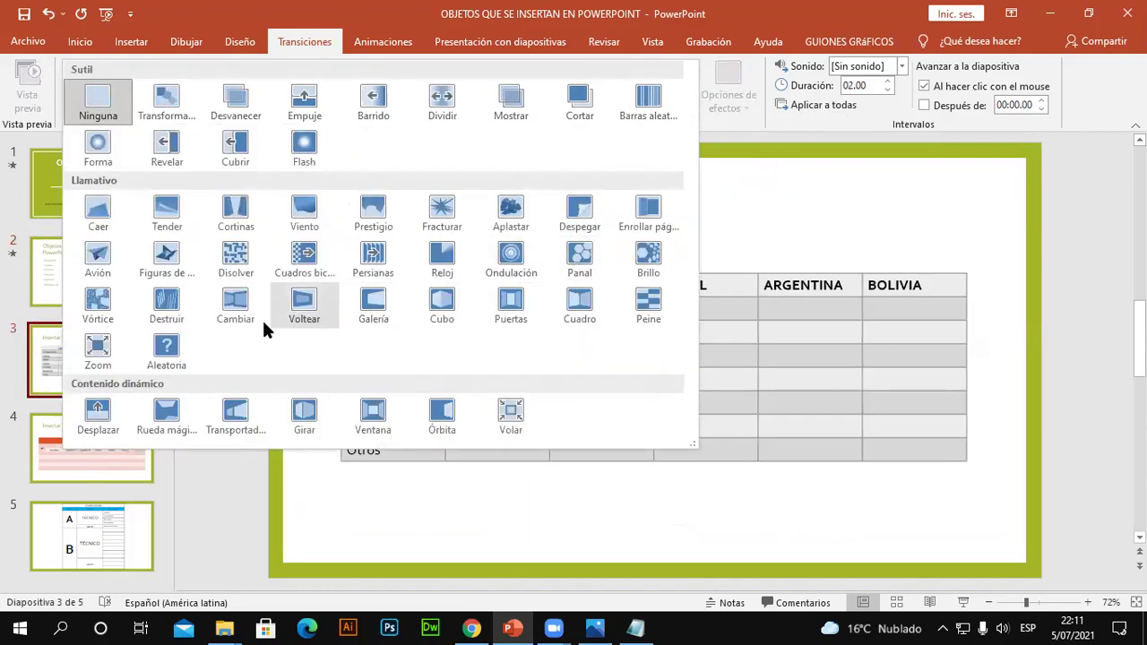
left_click(252, 319)
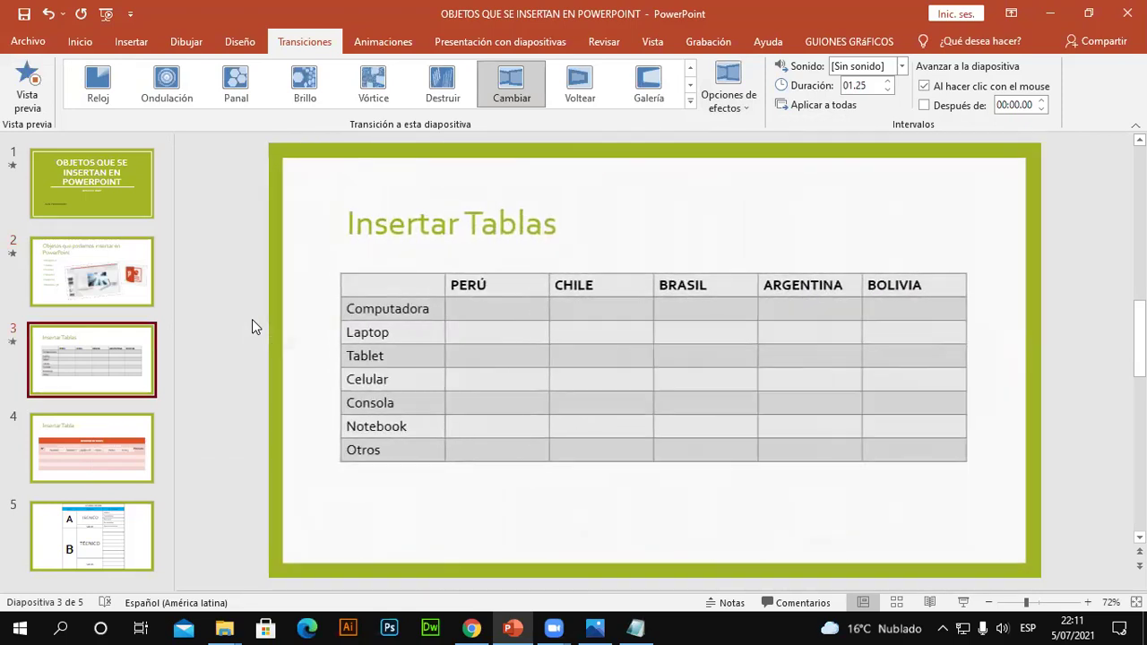
left_click(736, 103)
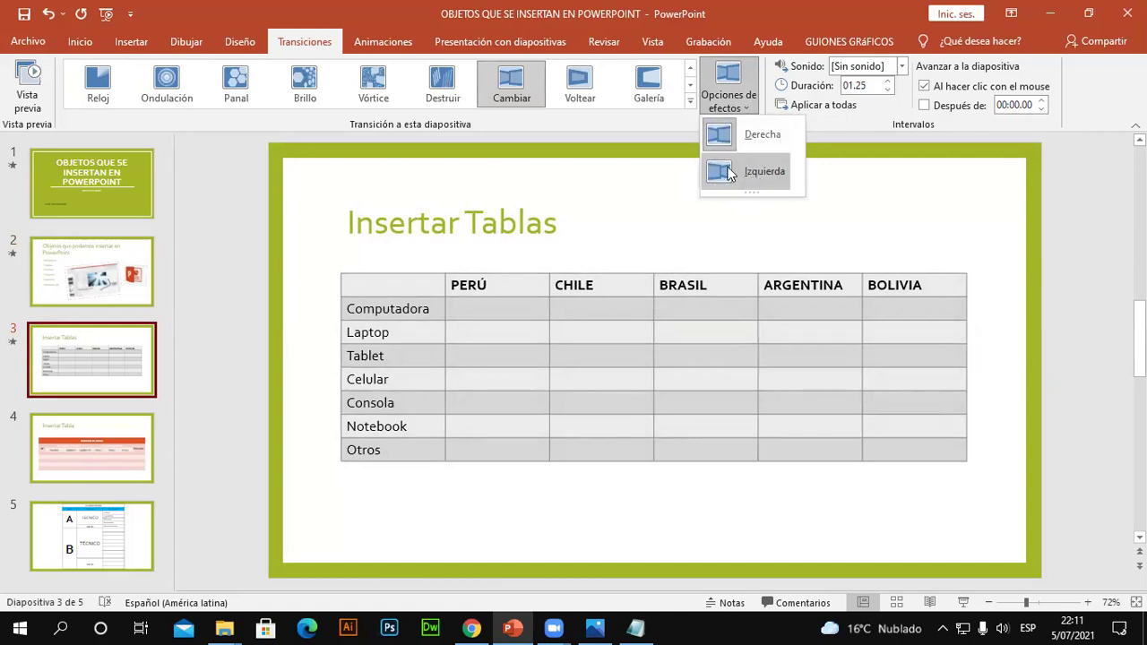
left_click(743, 107)
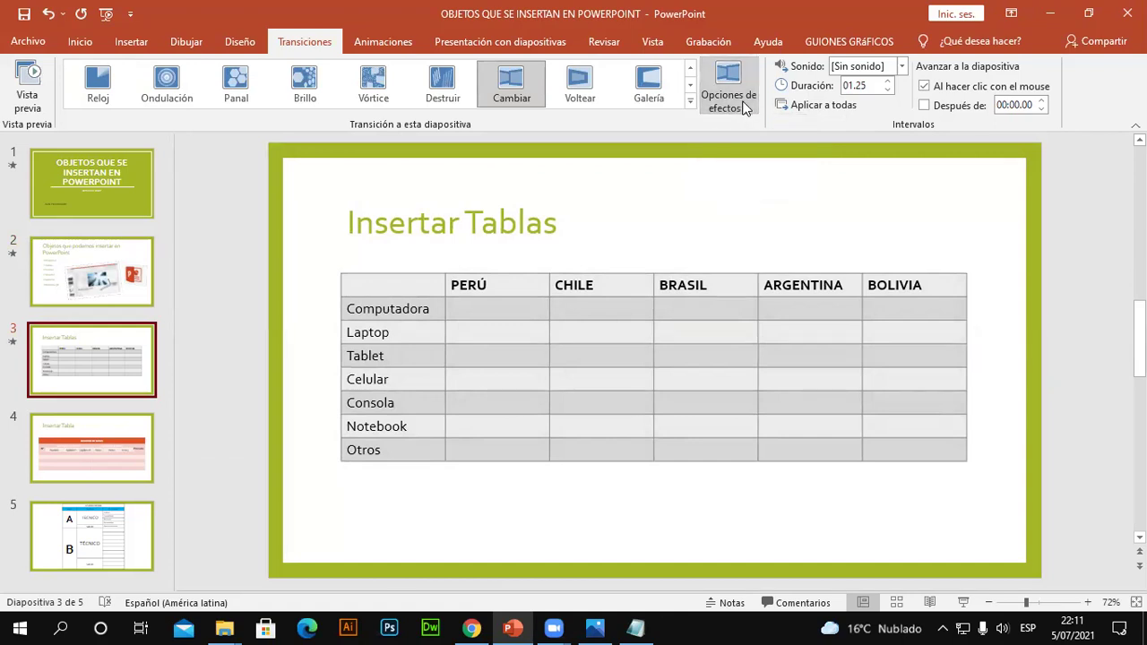
- Give slide 4, Insertar Tabla, the Transportador transition lasting 01.60, then select slide 5
left_click(134, 441)
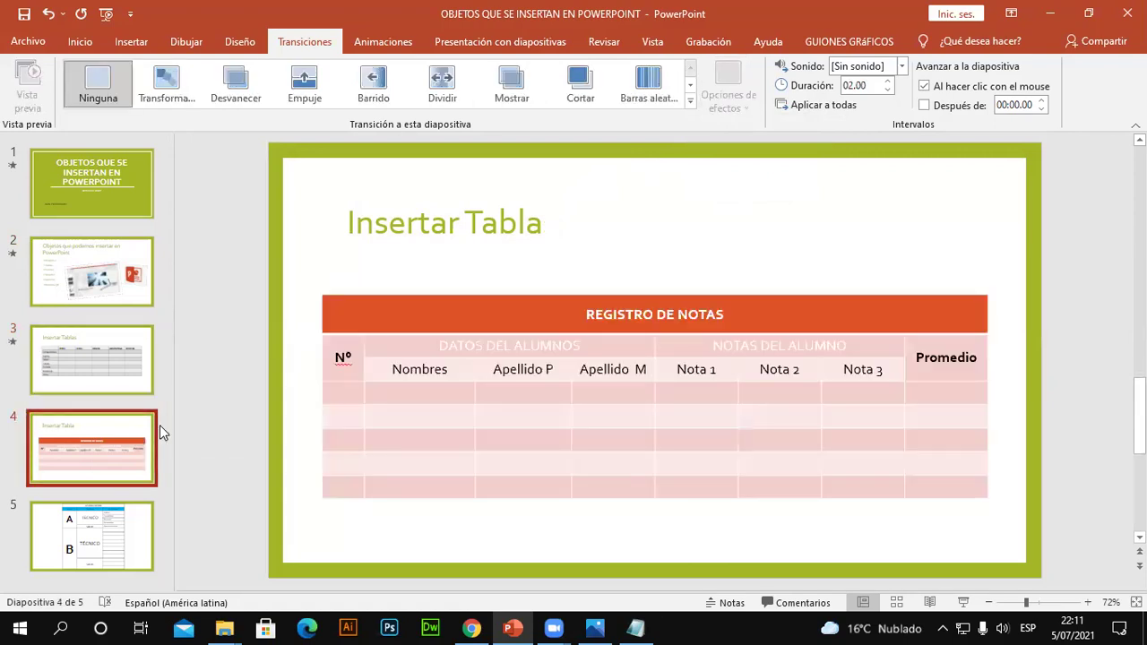
left_click(690, 103)
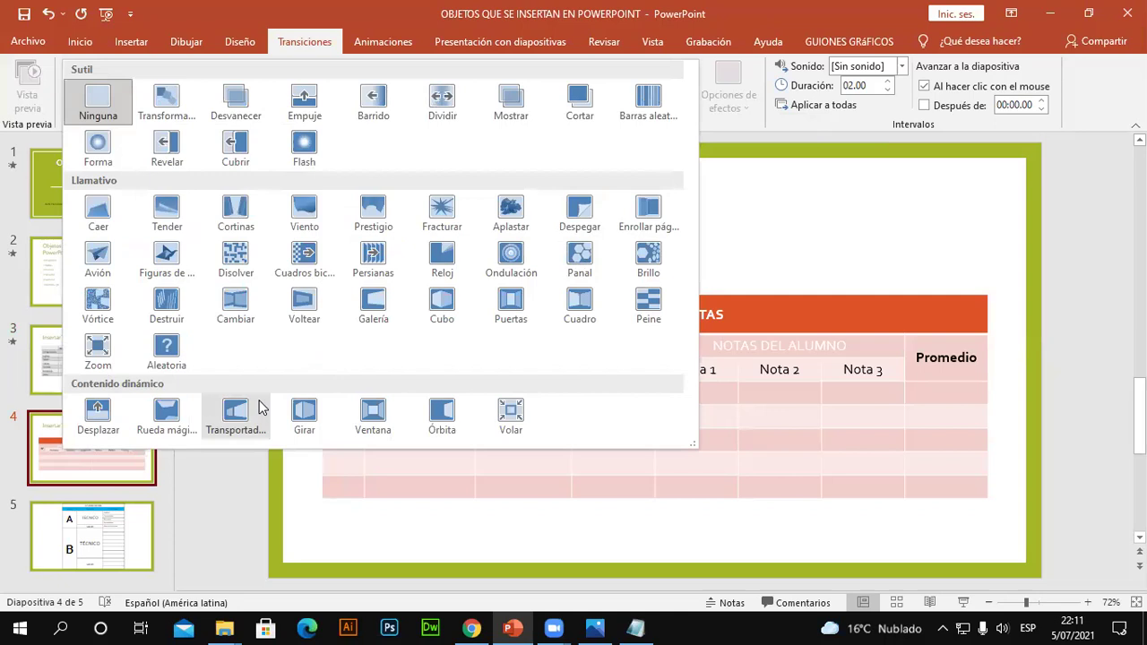
left_click(233, 414)
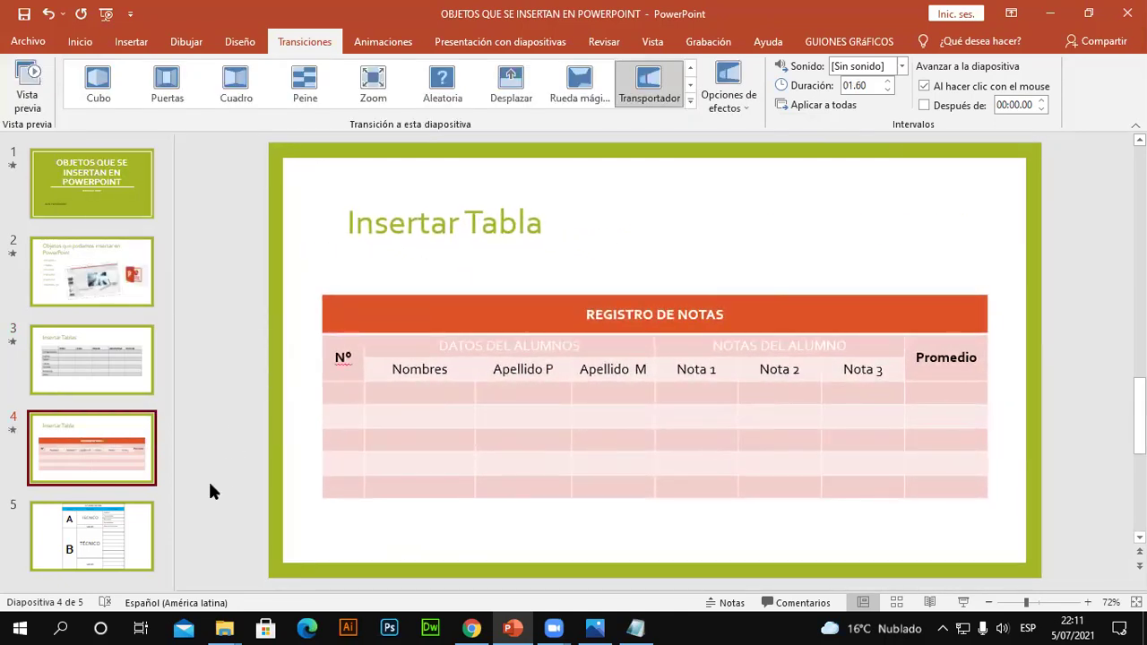
left_click(146, 523)
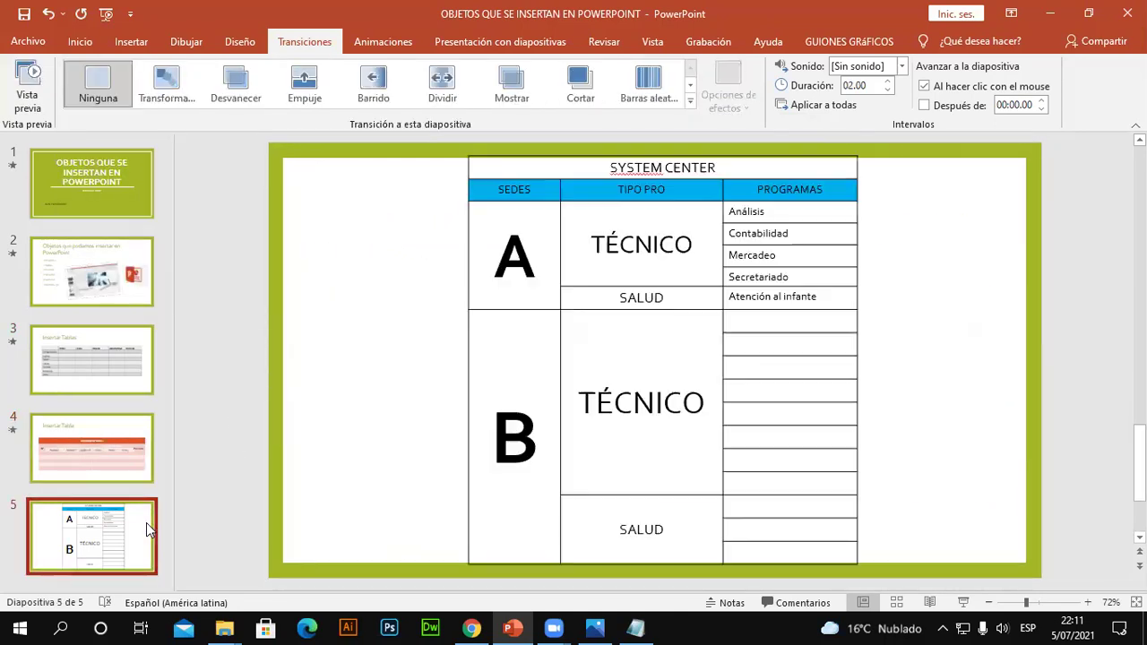
- Apply a 00.90-second Zoom transition to slide 5, the System Center table slide
left_click(690, 102)
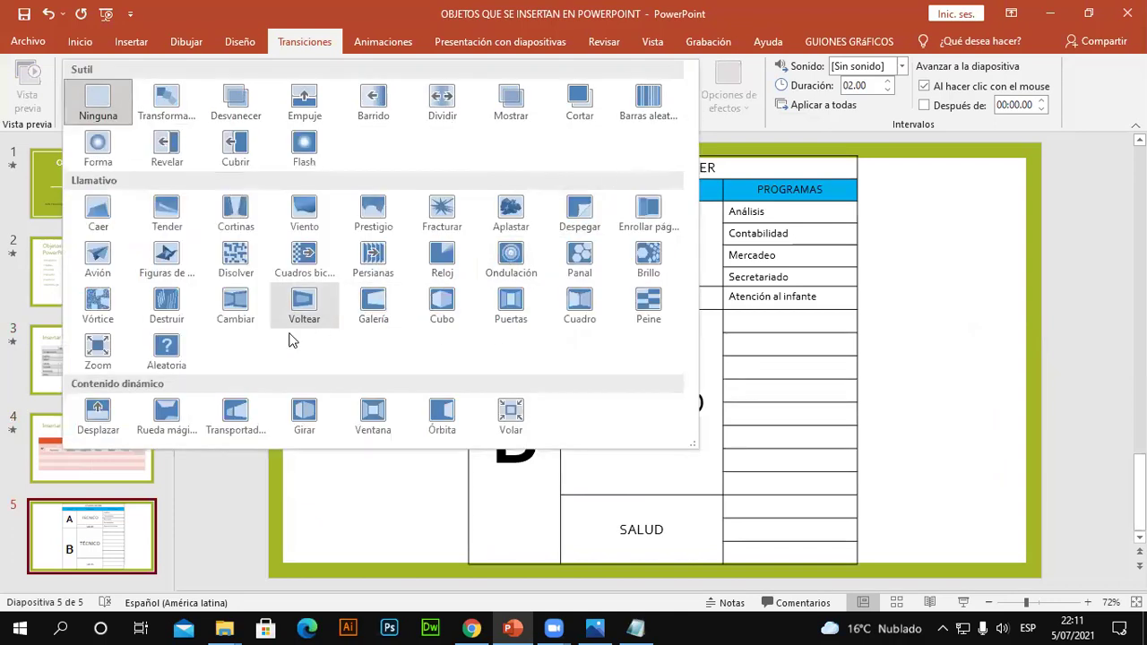
left_click(98, 351)
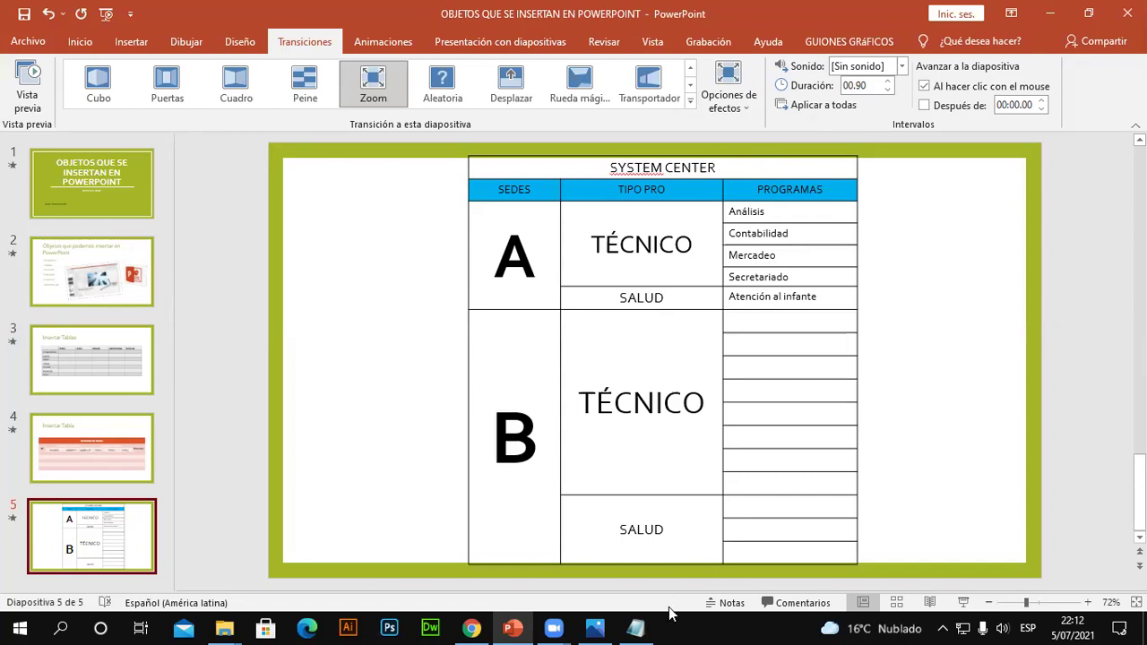
mouse_move(645, 626)
- Show the slideshow options on the Presentación con diapositivas tab
left_click(497, 45)
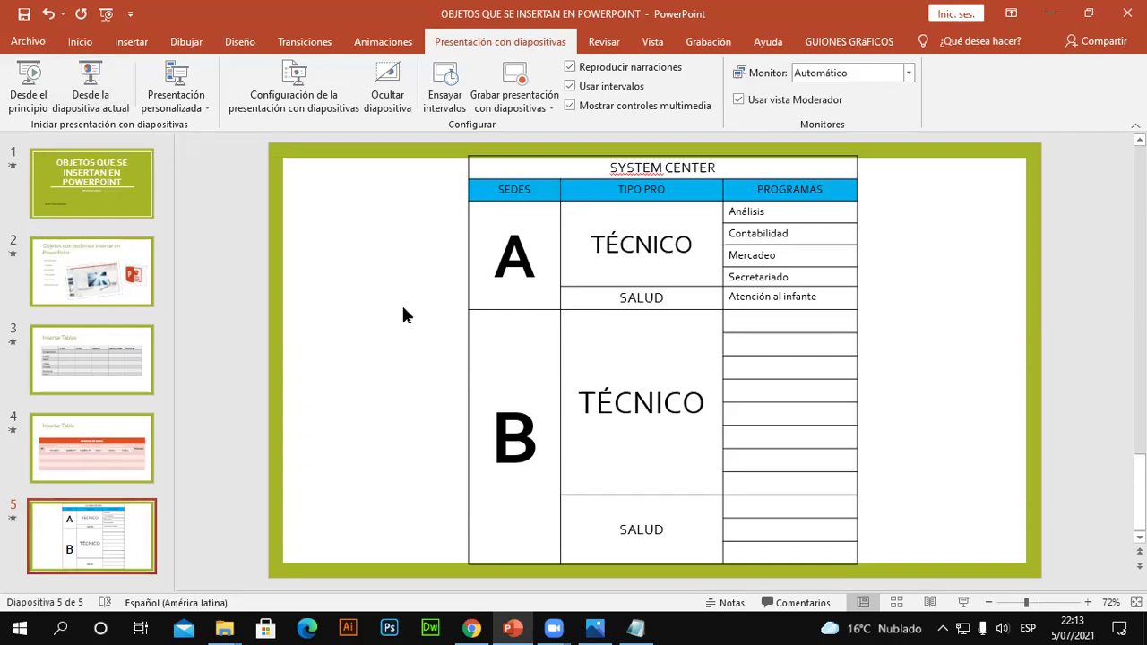
- Play the slideshow from the title slide through all five slides, past the System Center slide, to the end screen
key("F5")
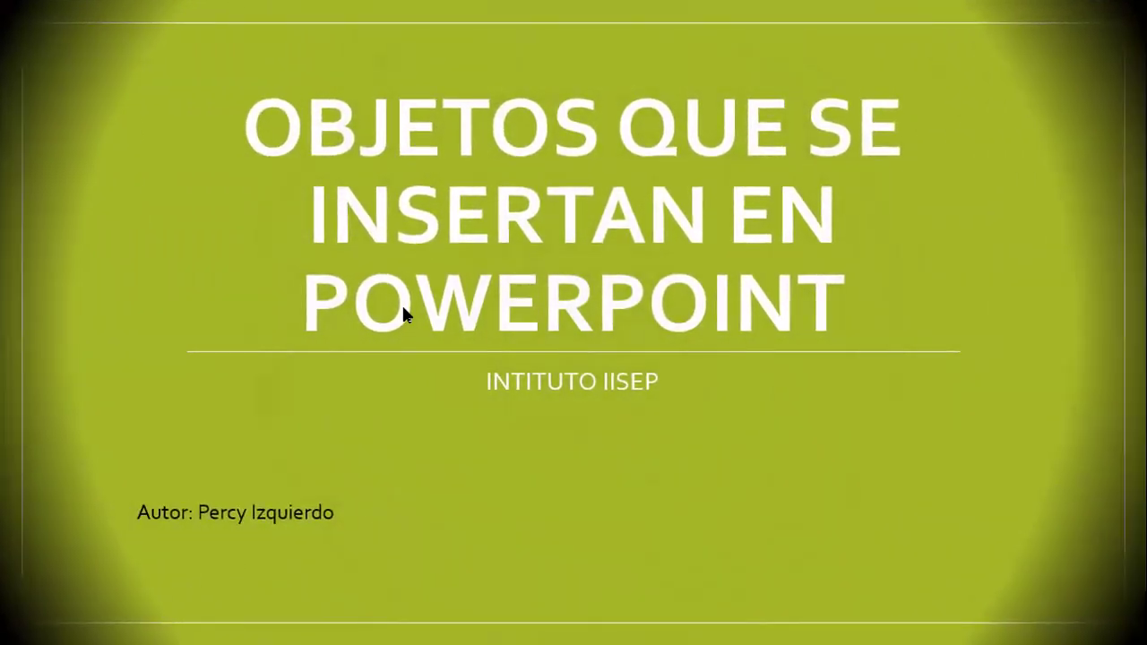
key("Right")
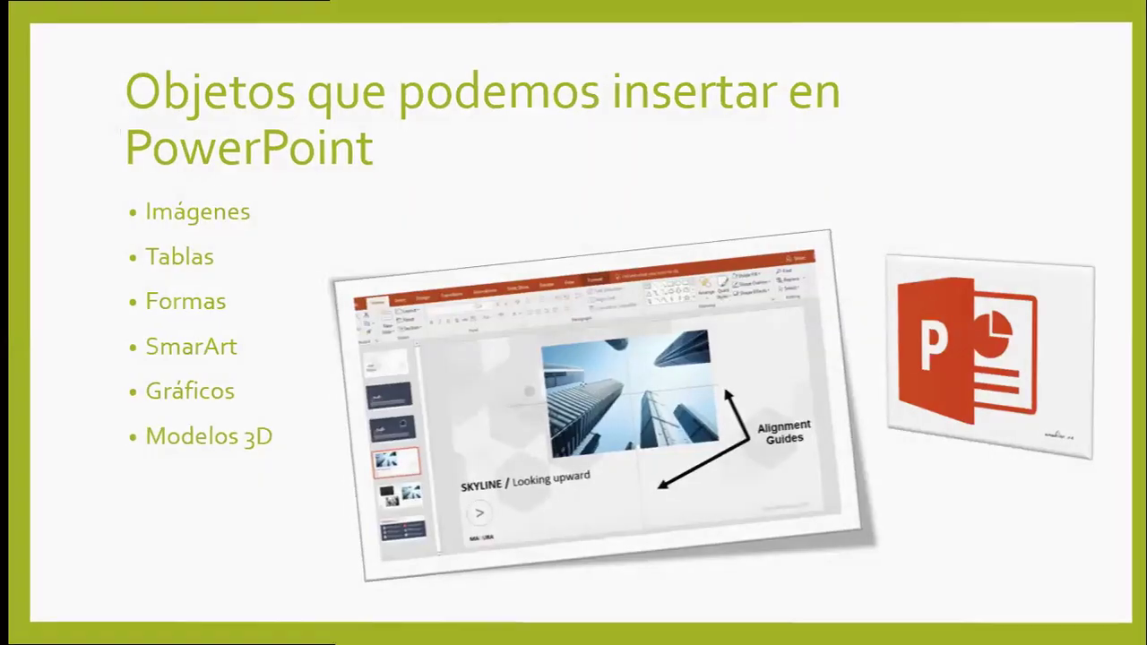
key("Right")
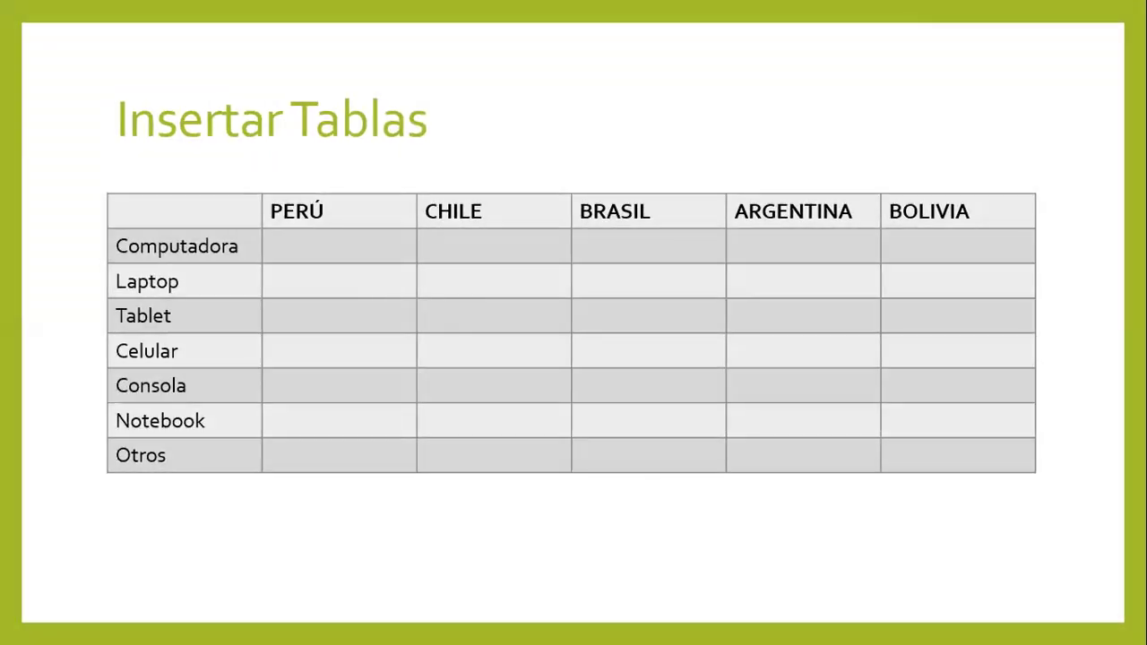
key("Right")
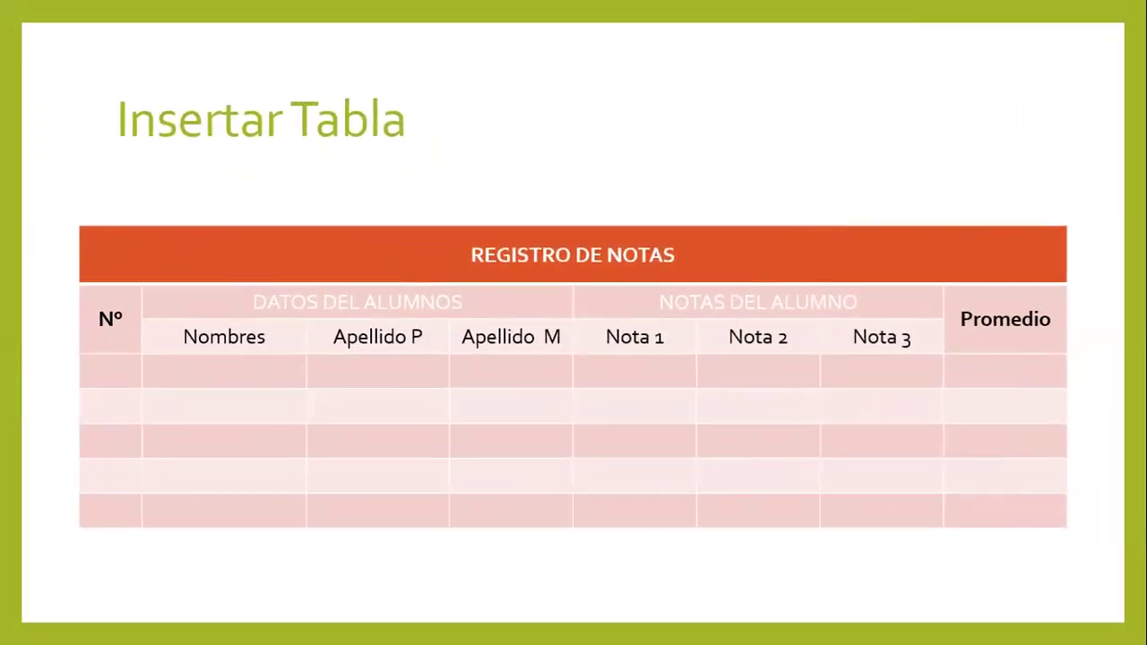
key("Right")
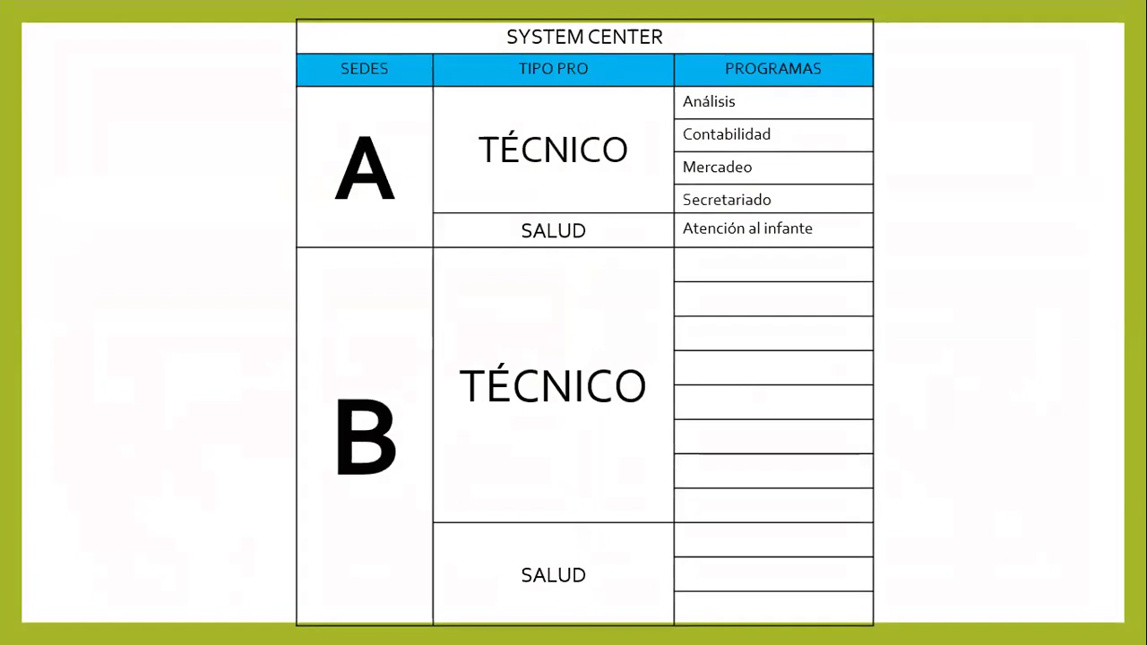
key("Right")
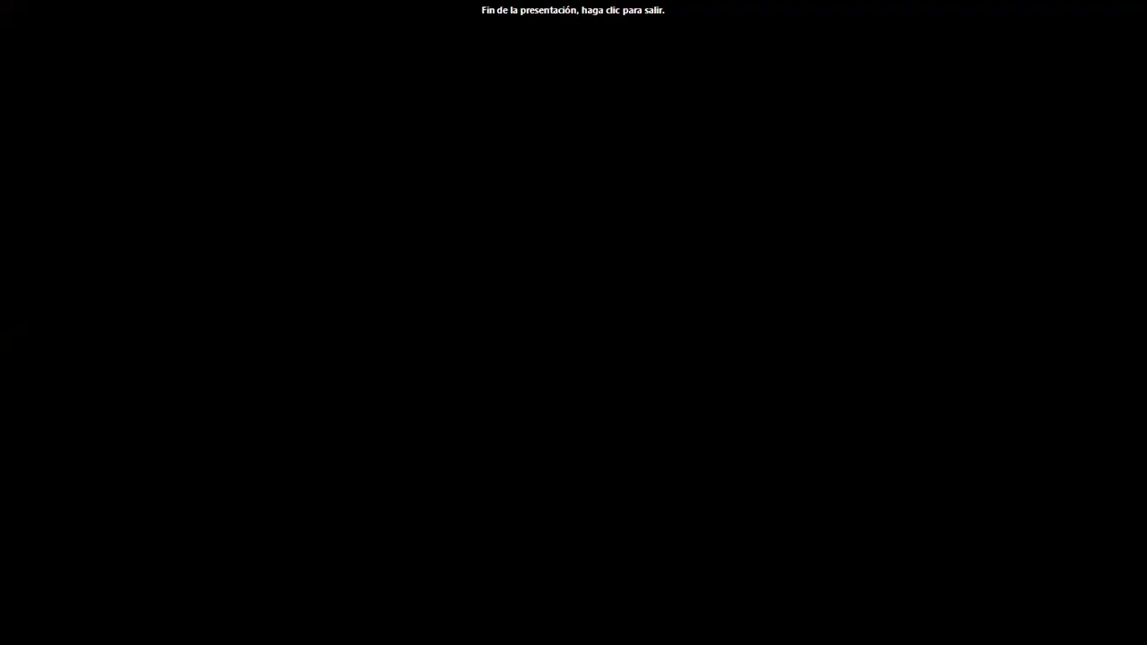
key("Right")
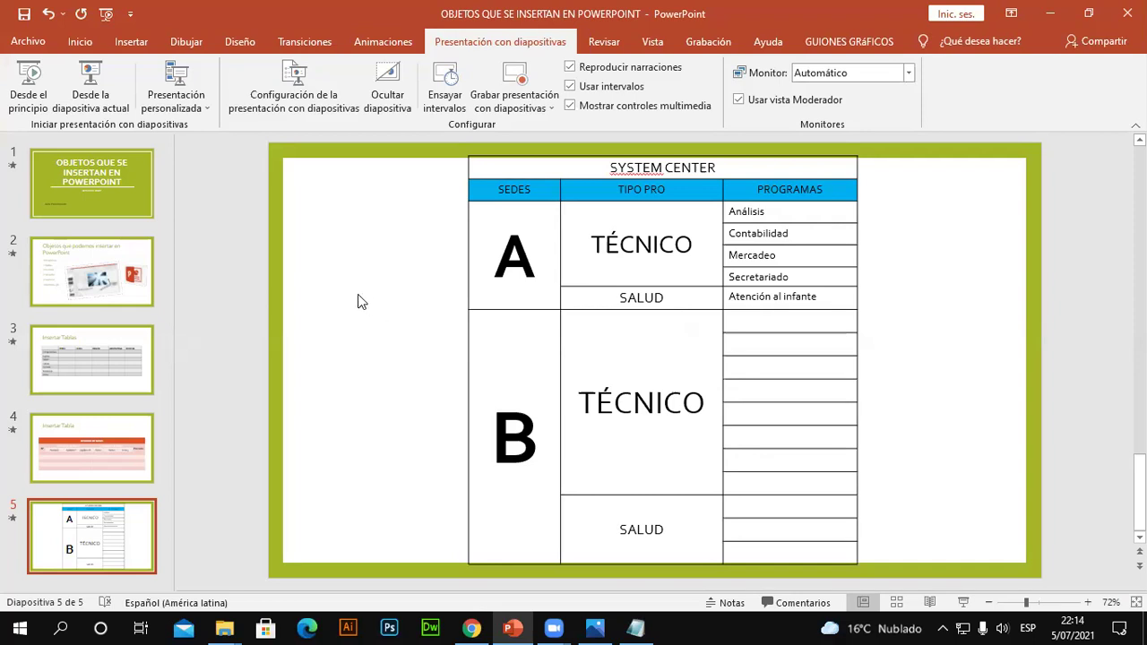
- Save the presentation with Guardar, then go back to the Archivo page
left_click(36, 50)
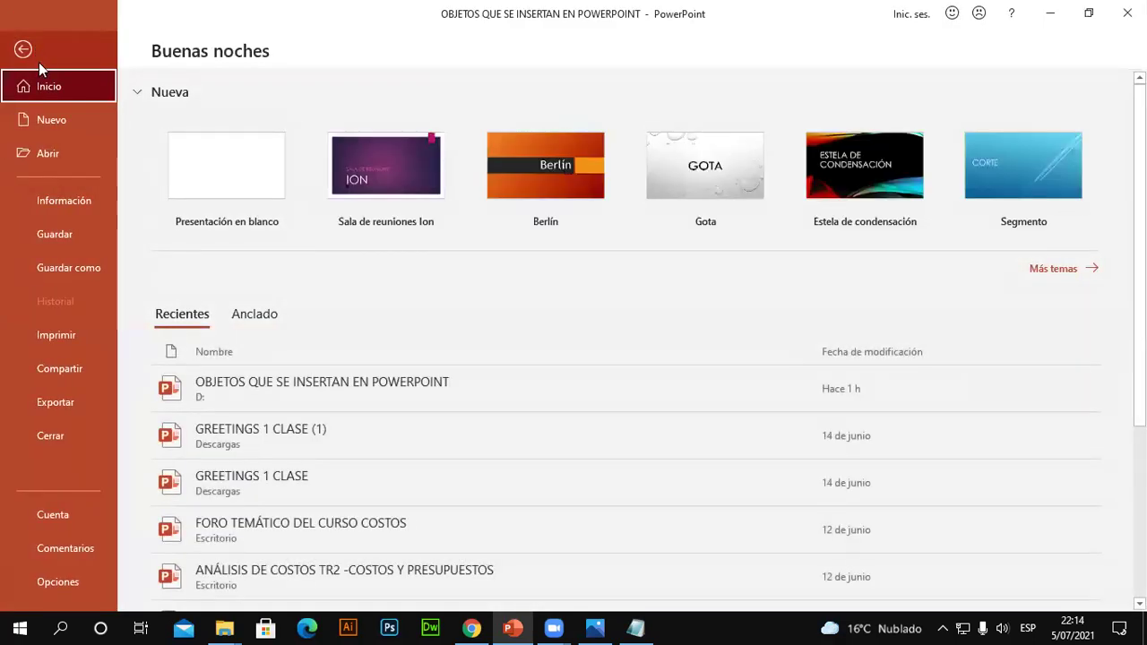
left_click(70, 232)
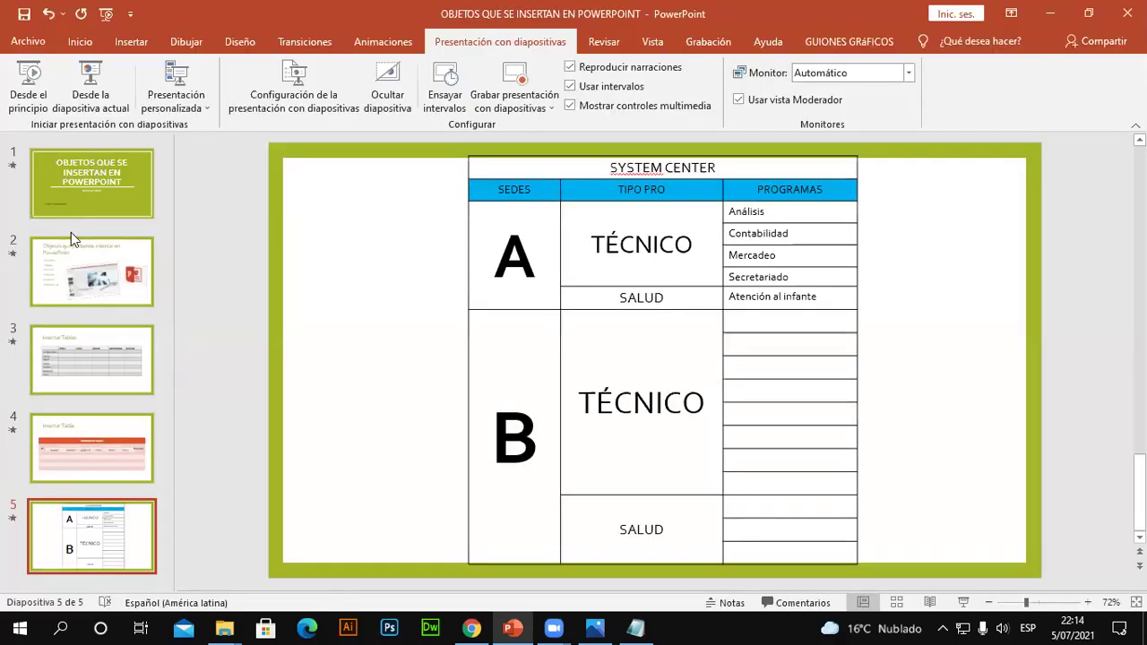
left_click(33, 47)
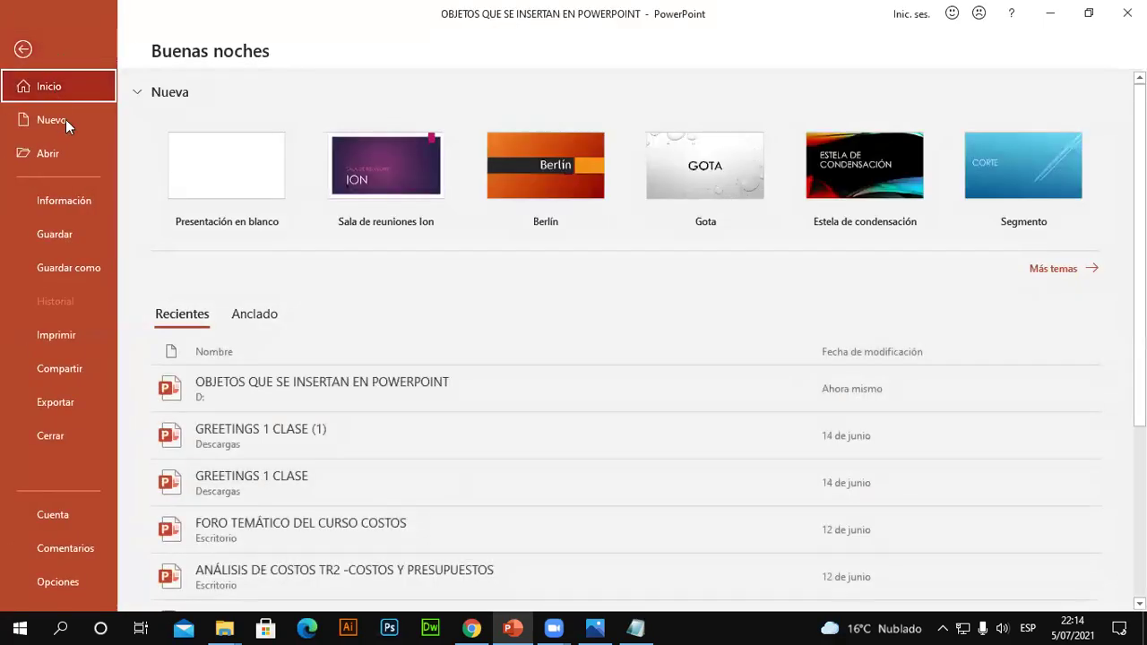
- Save the presentation with Guardar como into the Documentos folder as OBJETOS QUE SE INSERTAN EN POWERPOINT
left_click(75, 267)
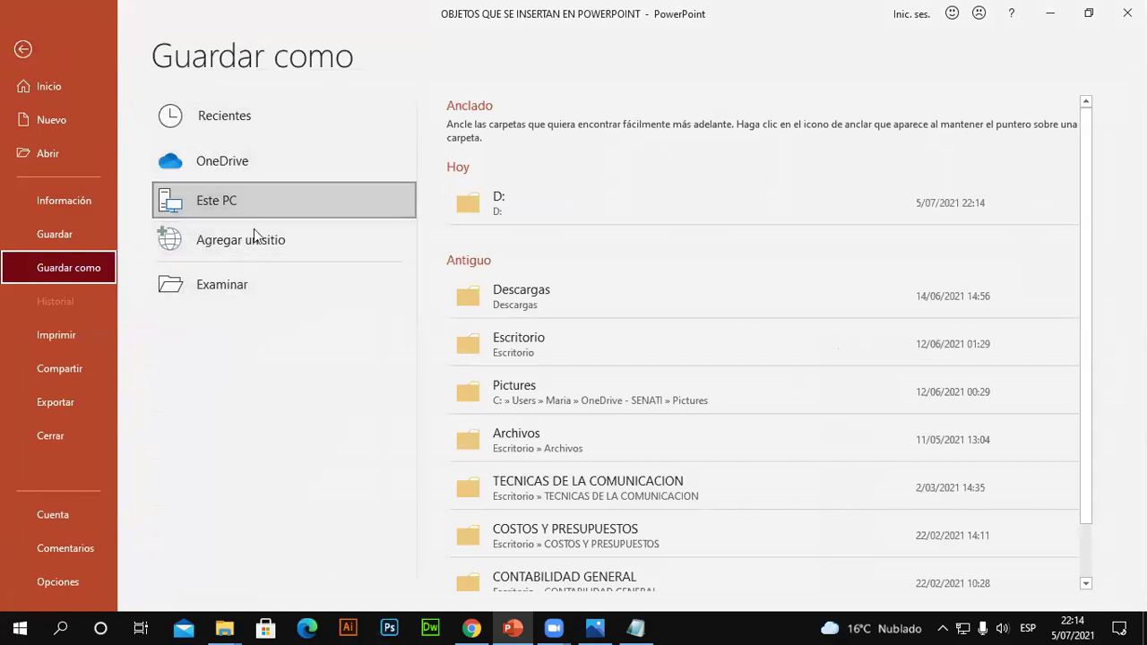
left_click(222, 292)
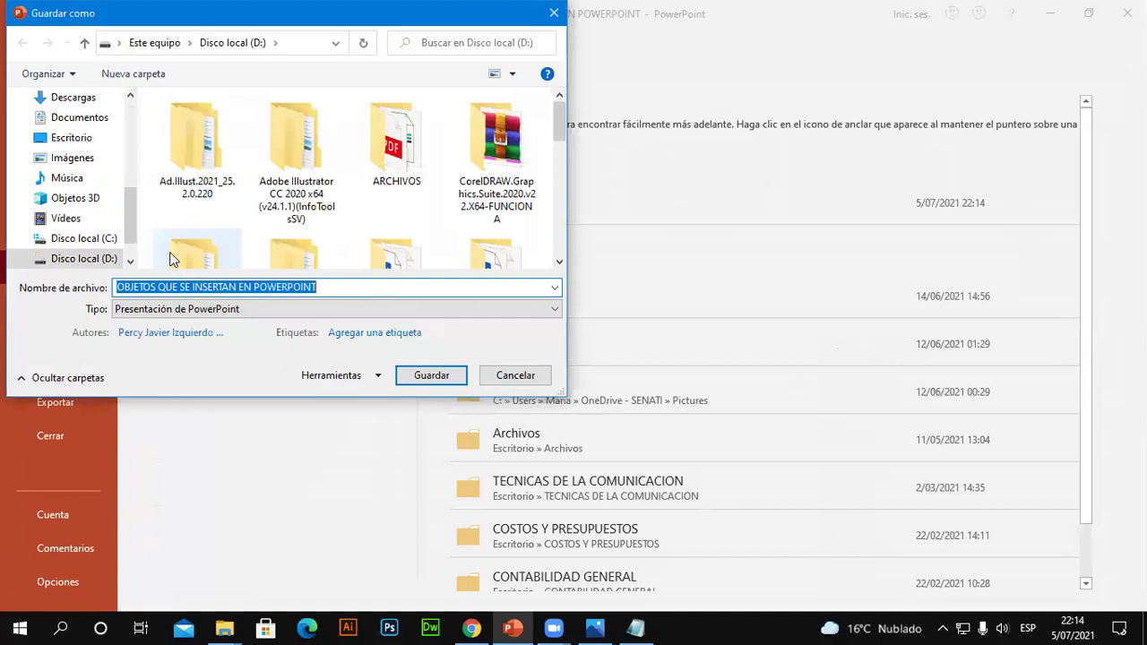
left_click(87, 118)
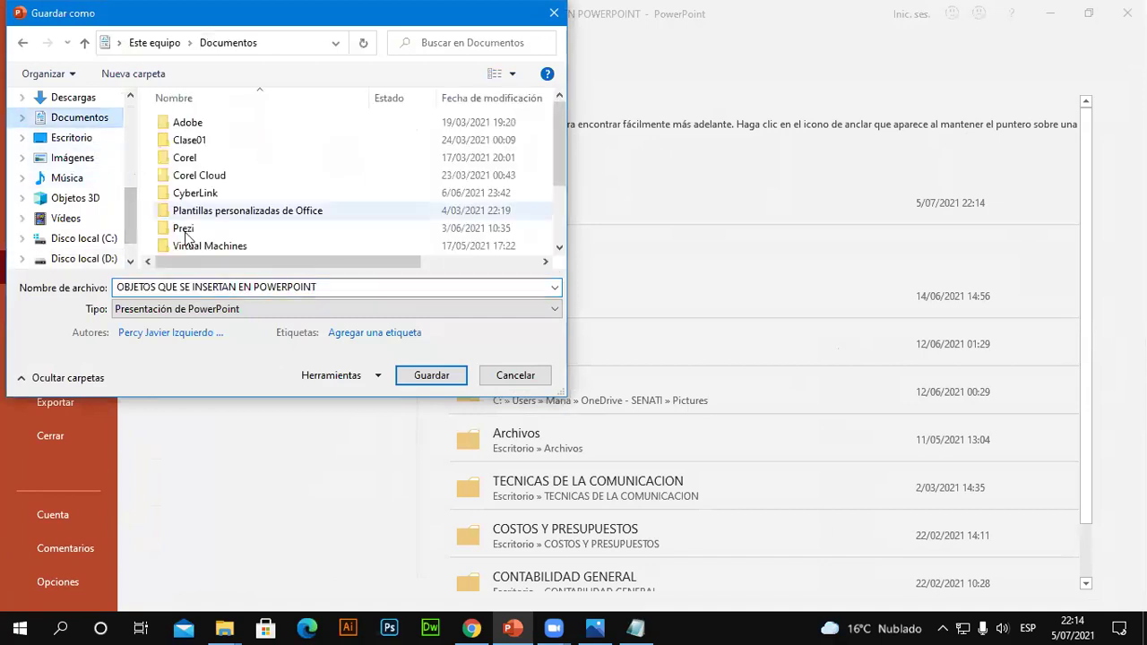
left_click(416, 375)
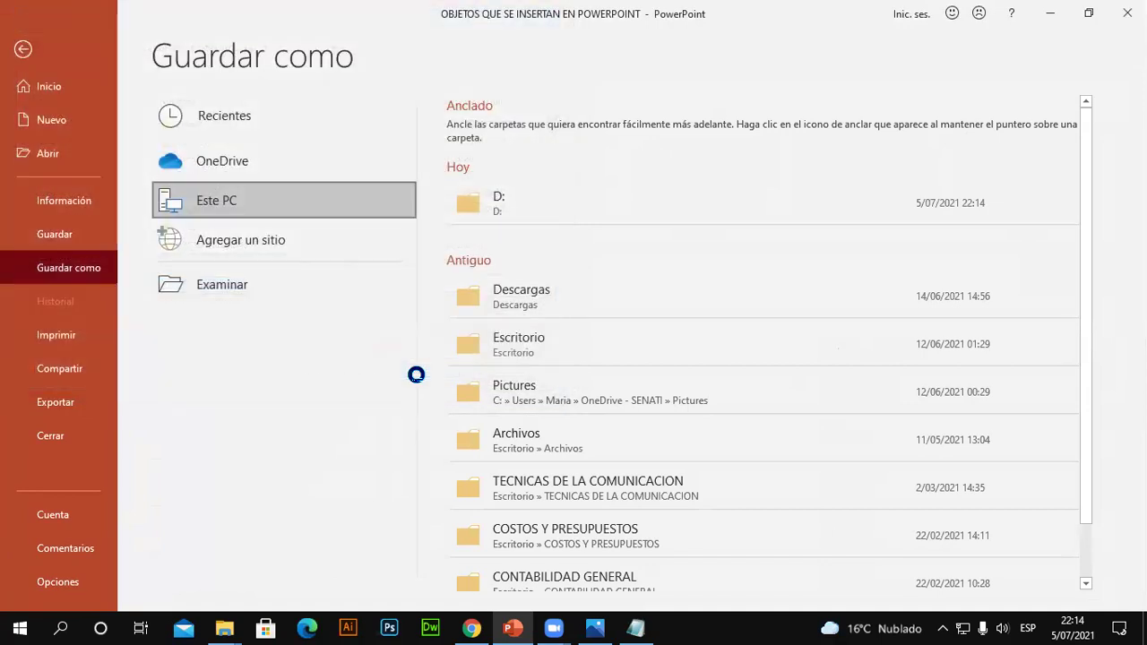